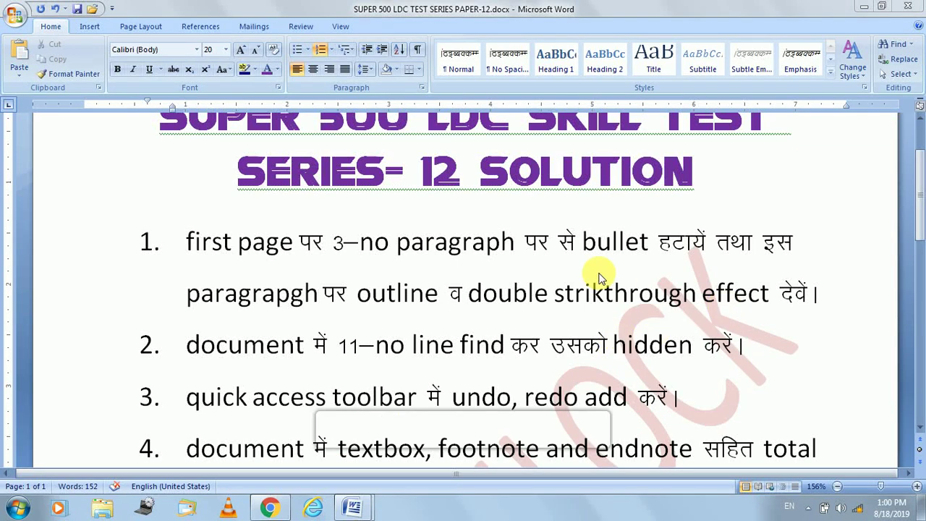
Try Select All on the document, then clear it and dismiss Find and Replace.
scroll(591, 243, "up", 1)
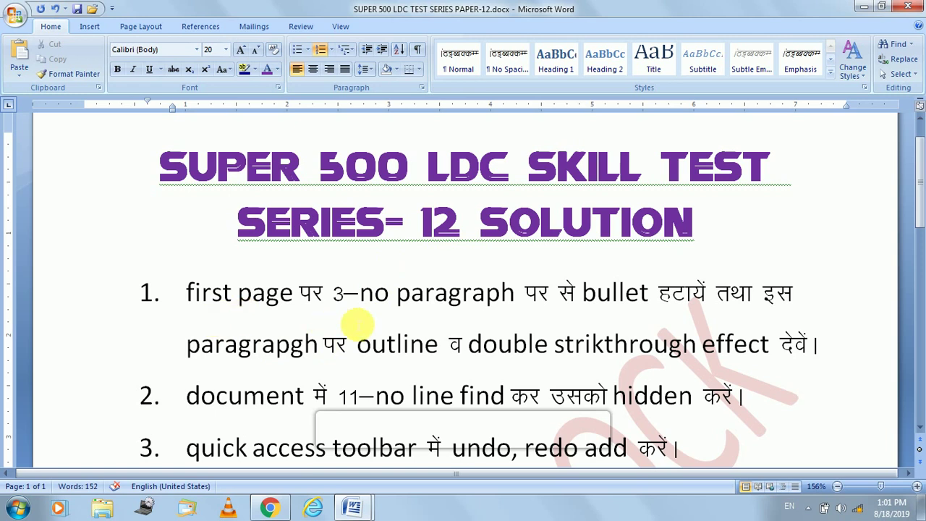
scroll(362, 322, "down", 1)
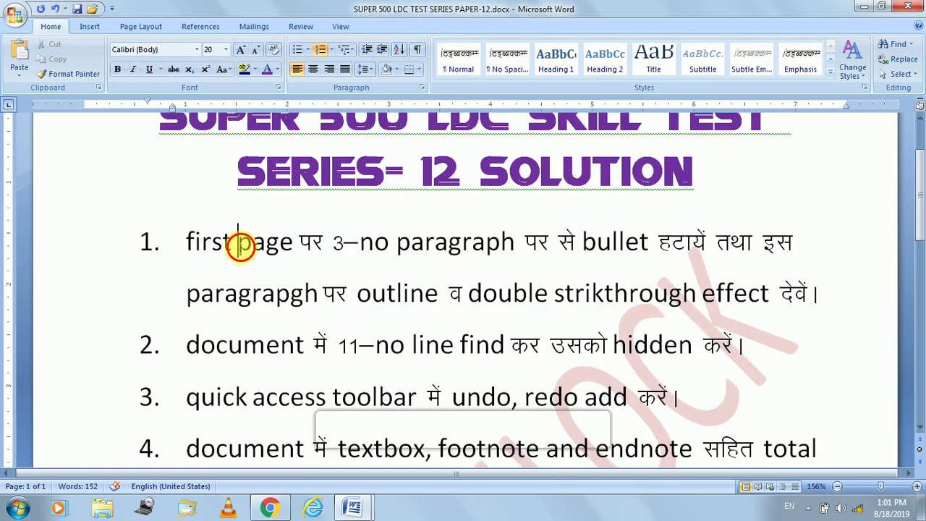
left_click(237, 244)
scroll(318, 257, "down", 2)
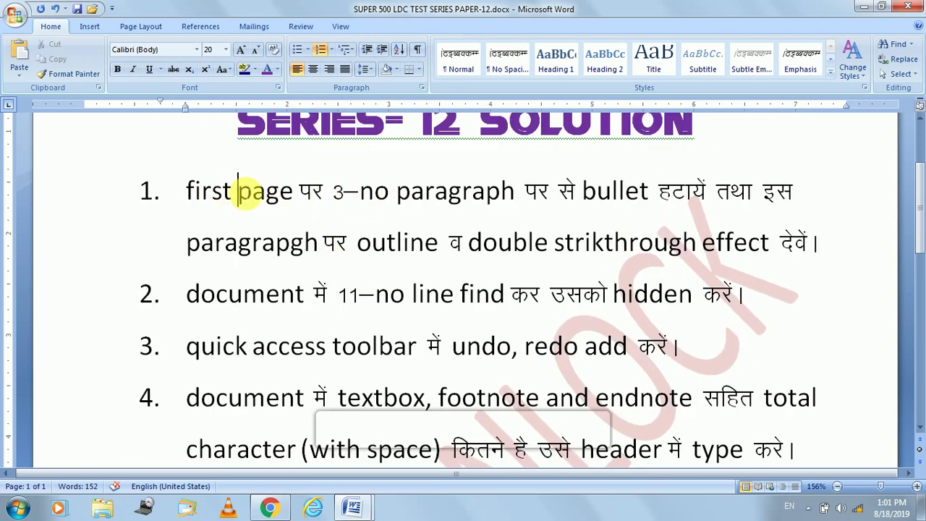
left_click(539, 192)
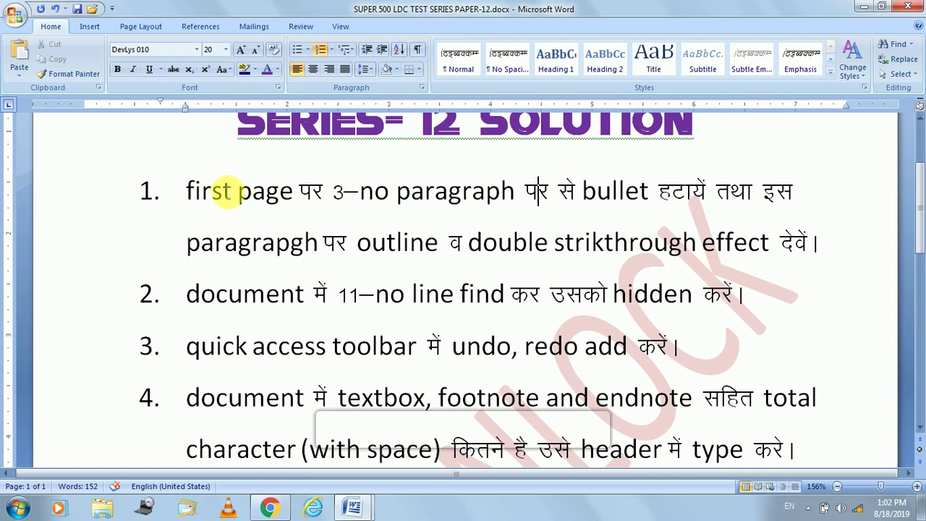
left_click(223, 190)
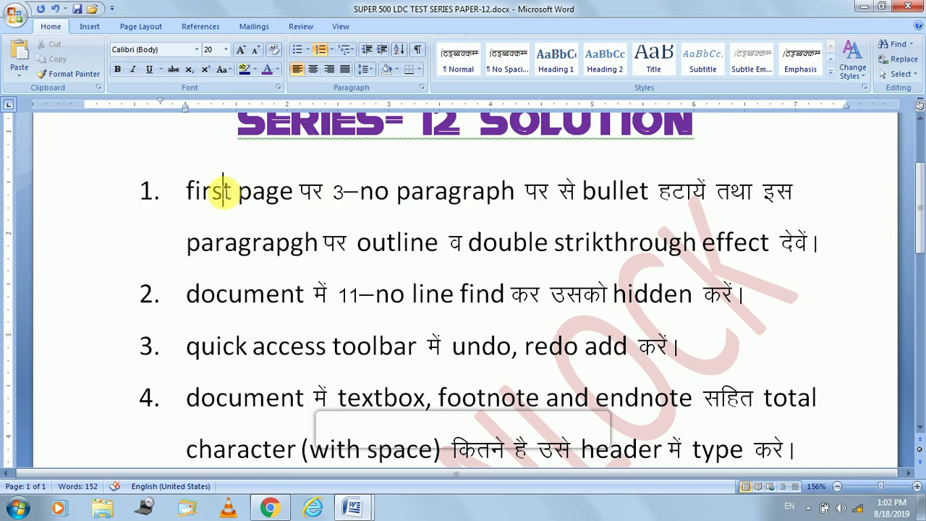
left_click(900, 74)
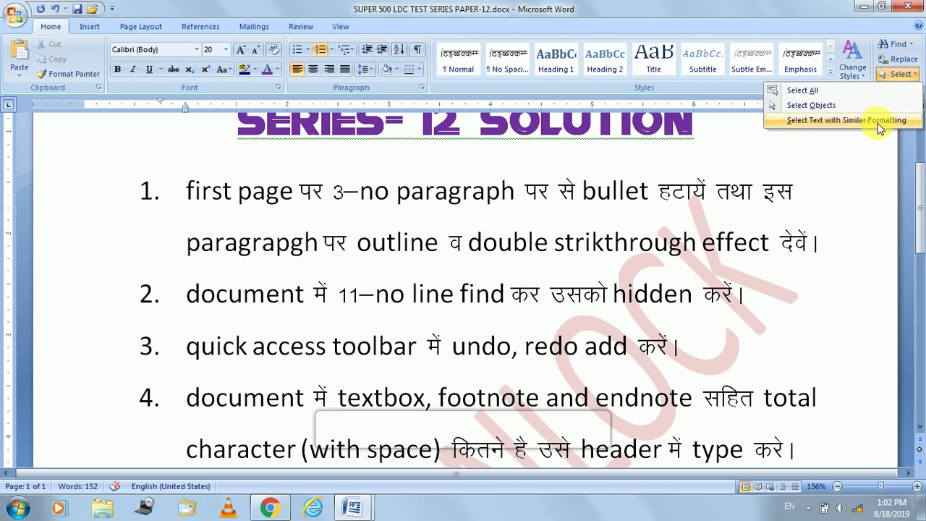
left_click(800, 89)
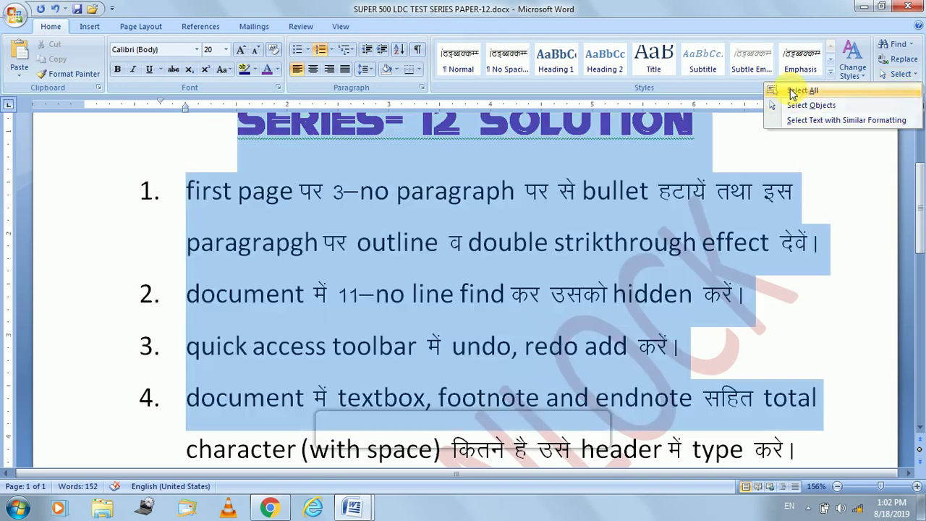
left_click(916, 74)
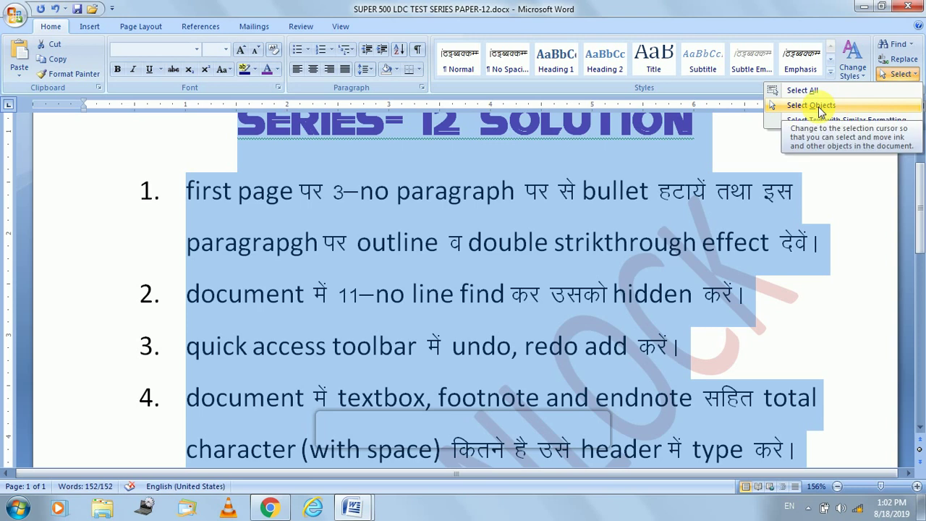
left_click(651, 155)
left_click(612, 192)
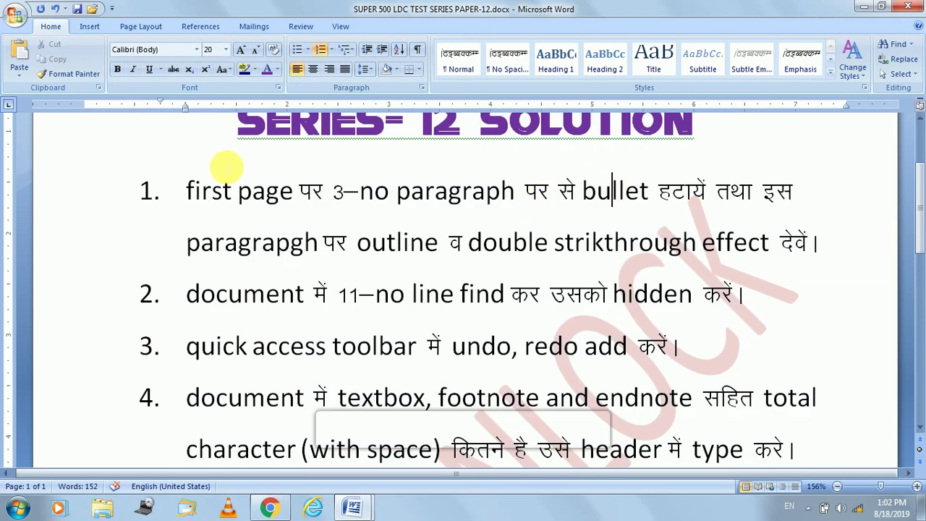
left_click(223, 192)
left_click(899, 59)
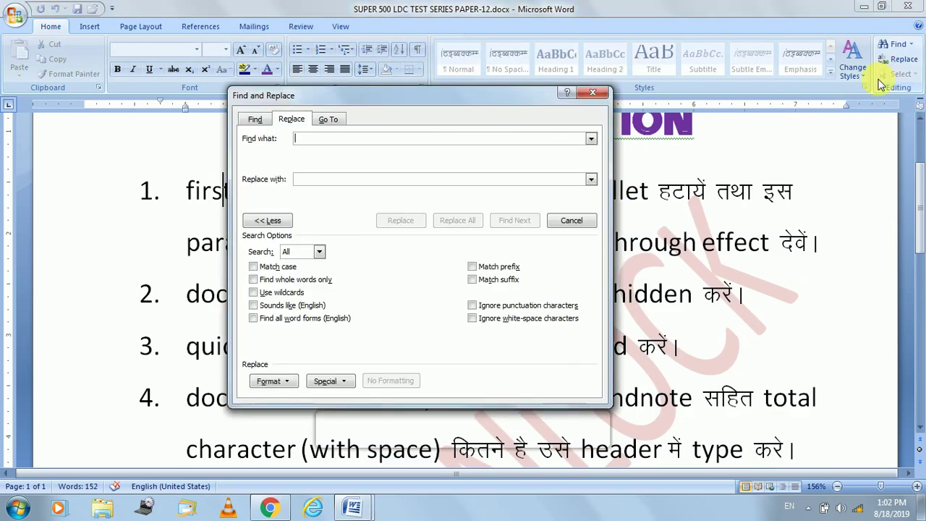
left_click(593, 92)
Select all text formatted like the English words and scroll through the selection.
left_click(901, 74)
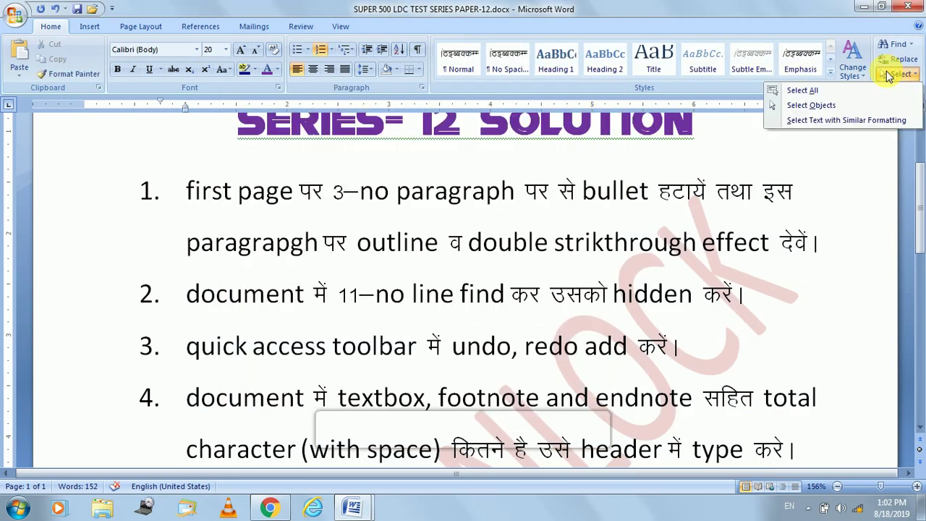
left_click(842, 120)
scroll(435, 195, "down", 1)
scroll(433, 200, "down", 2)
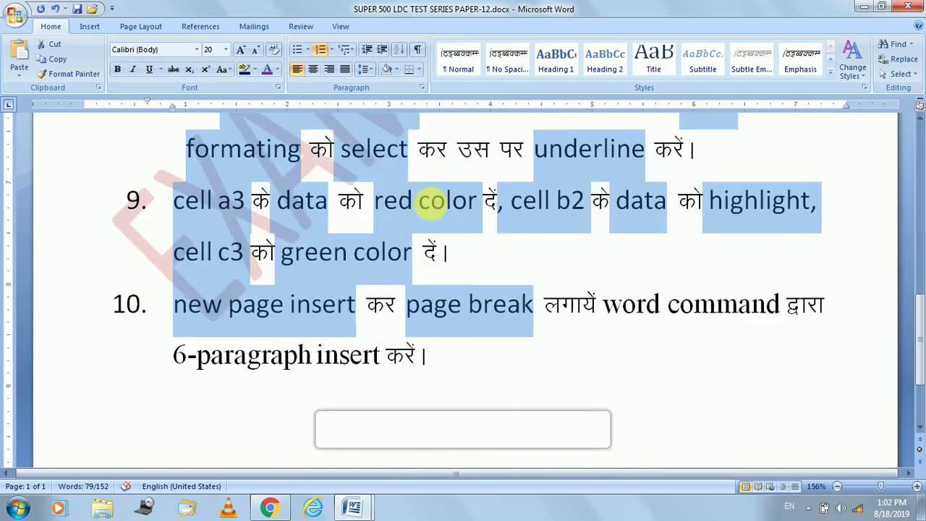
scroll(433, 200, "down", 2)
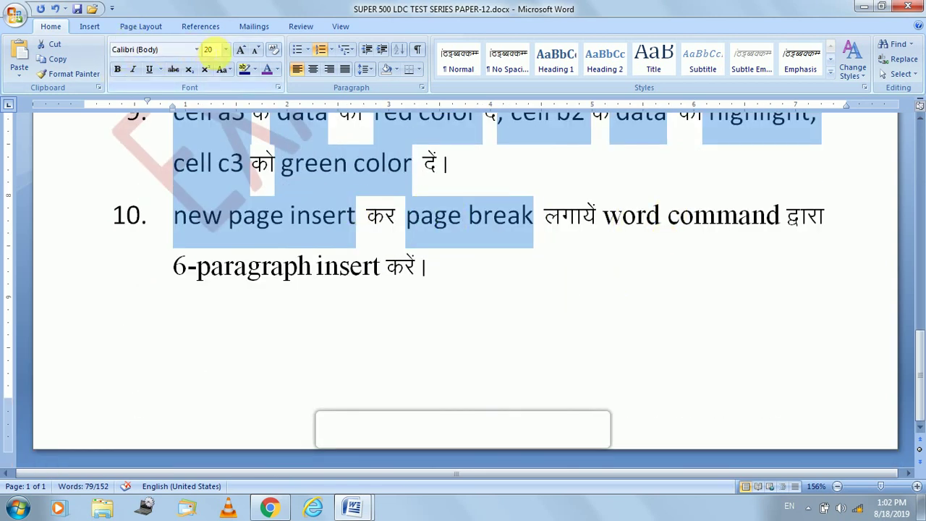
left_click(301, 269)
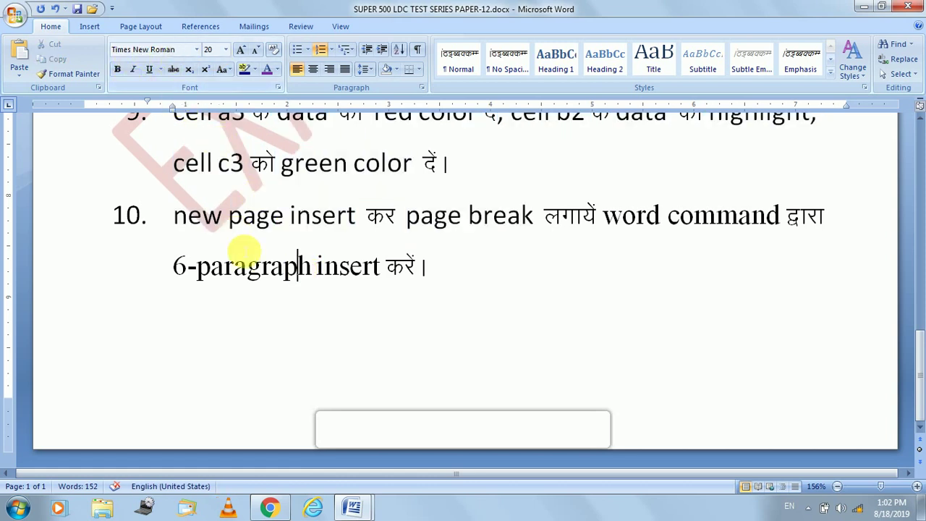
Select the similar-formatted Times New Roman text, then the Hindi-font text, clearing each selection.
left_click(900, 74)
left_click(846, 120)
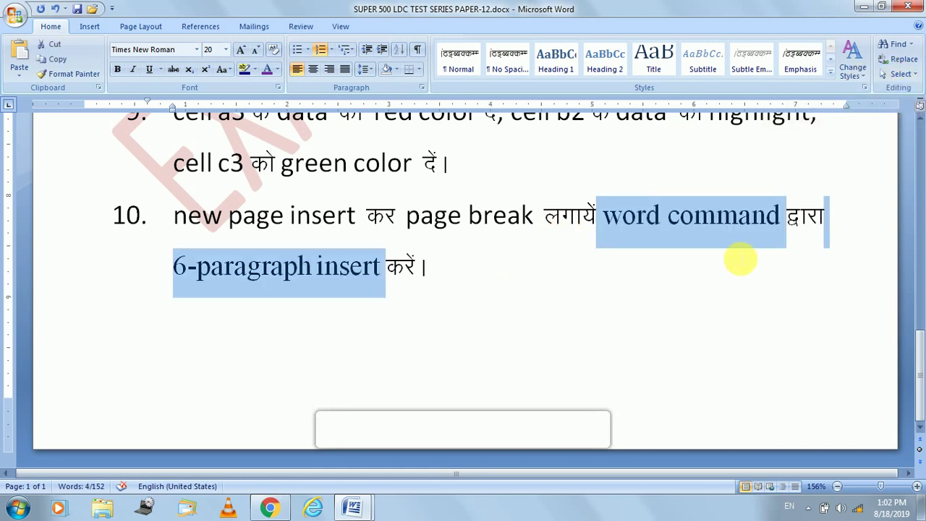
left_click(520, 269)
key("ctrl+Home")
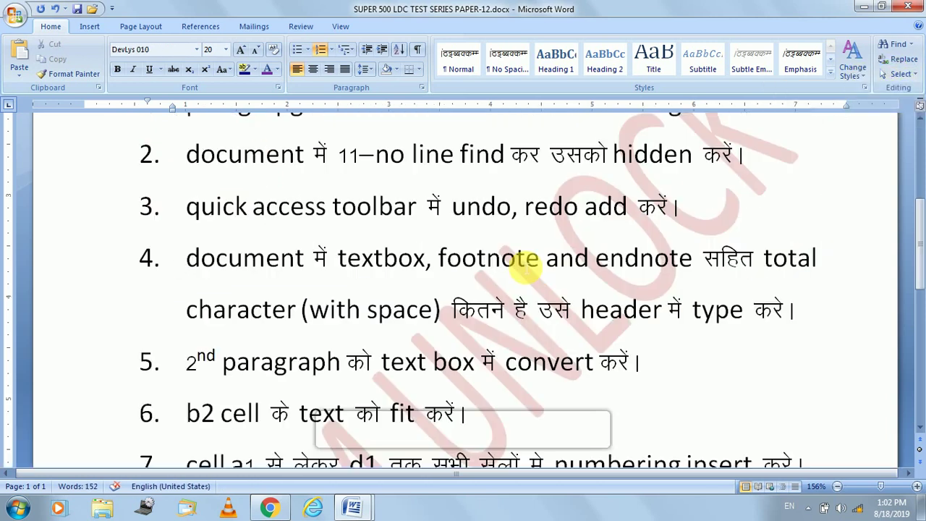
scroll(528, 243, "down", 3)
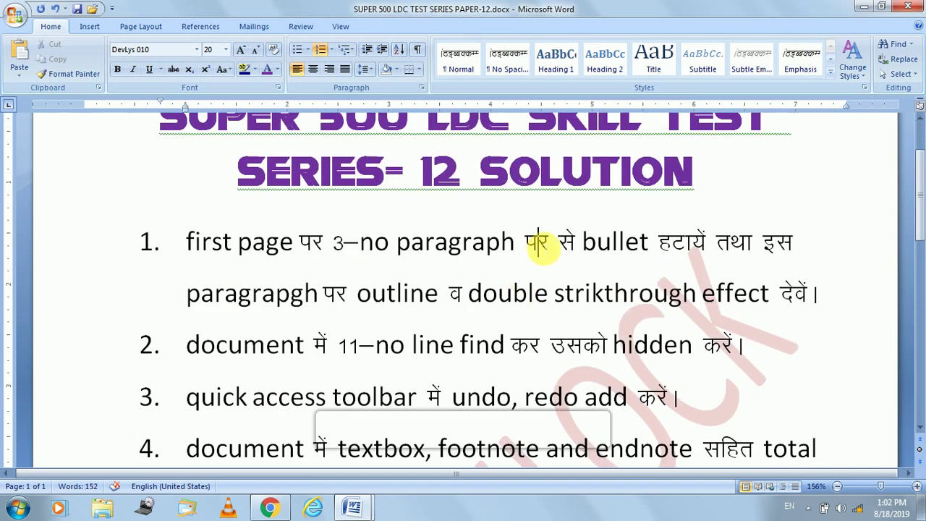
left_click(900, 74)
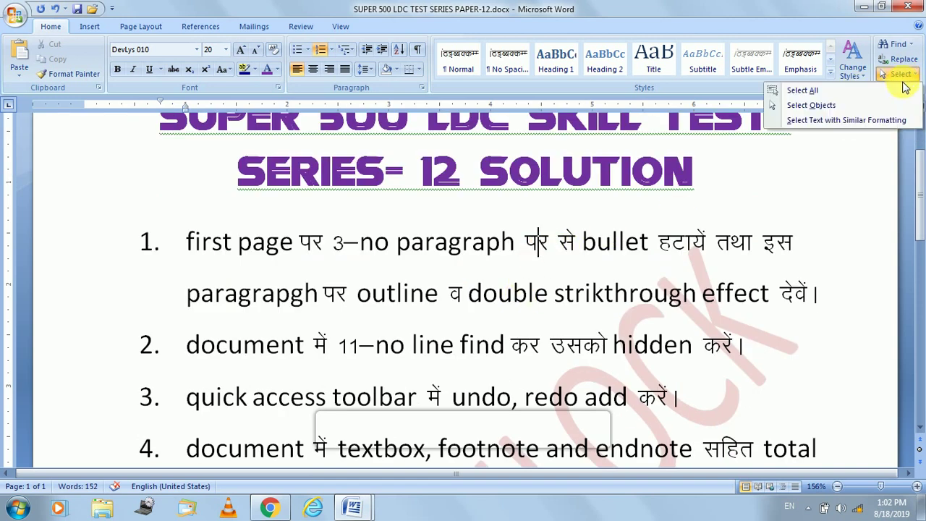
left_click(839, 121)
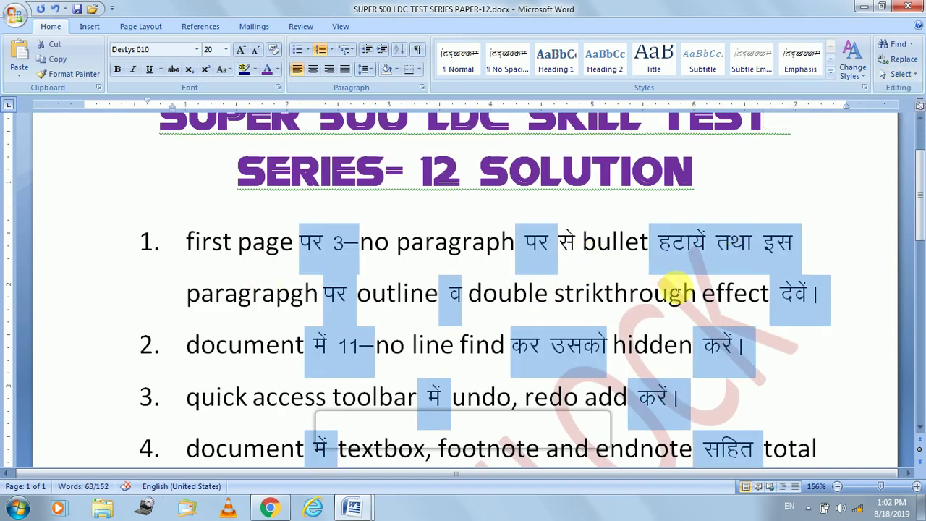
scroll(637, 293, "up", 2)
left_click(295, 293)
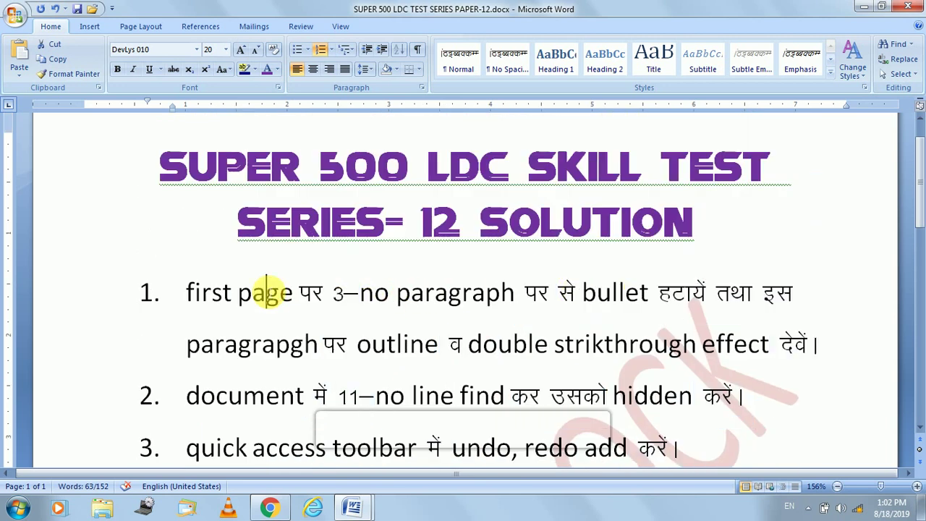
Select all similarly formatted English text and apply Change Case > Capitalize Each Word.
left_click(902, 76)
left_click(879, 120)
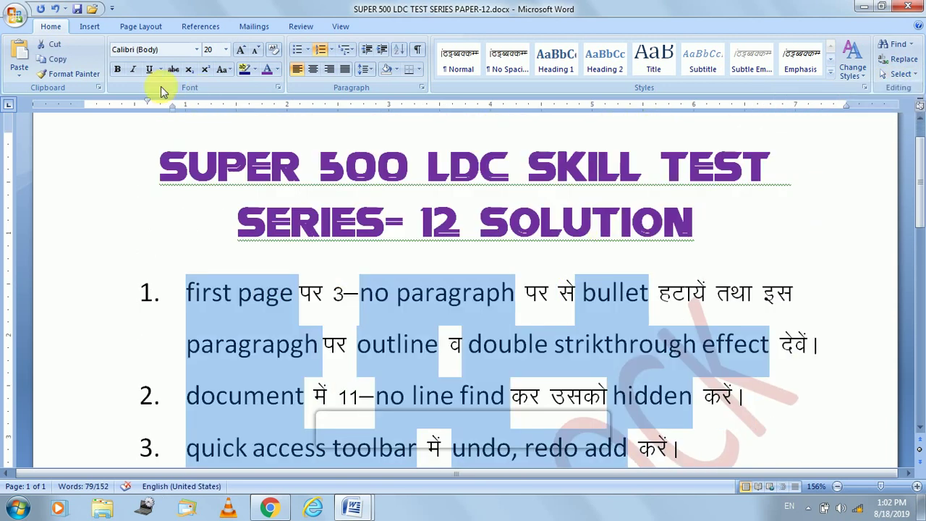
left_click(221, 70)
left_click(260, 133)
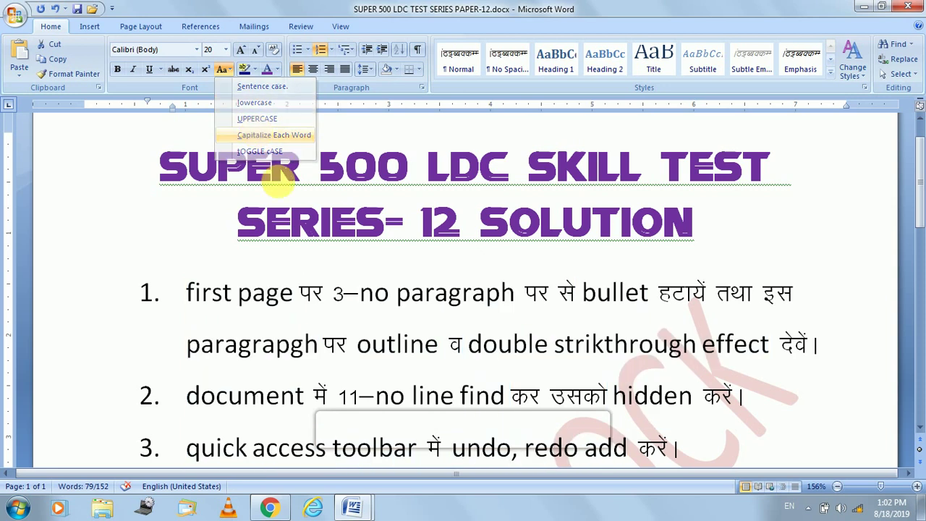
scroll(405, 333, "down", 3)
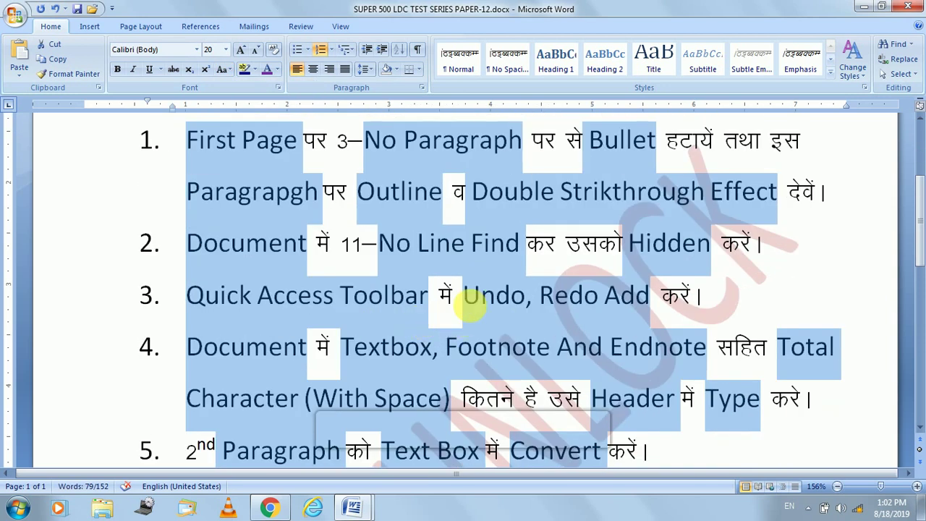
left_click(570, 210)
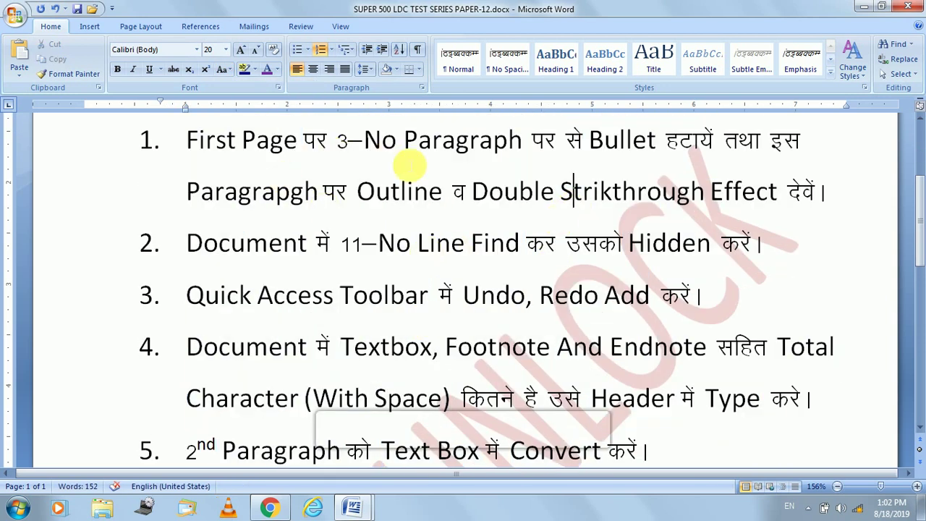
scroll(434, 203, "up", 1)
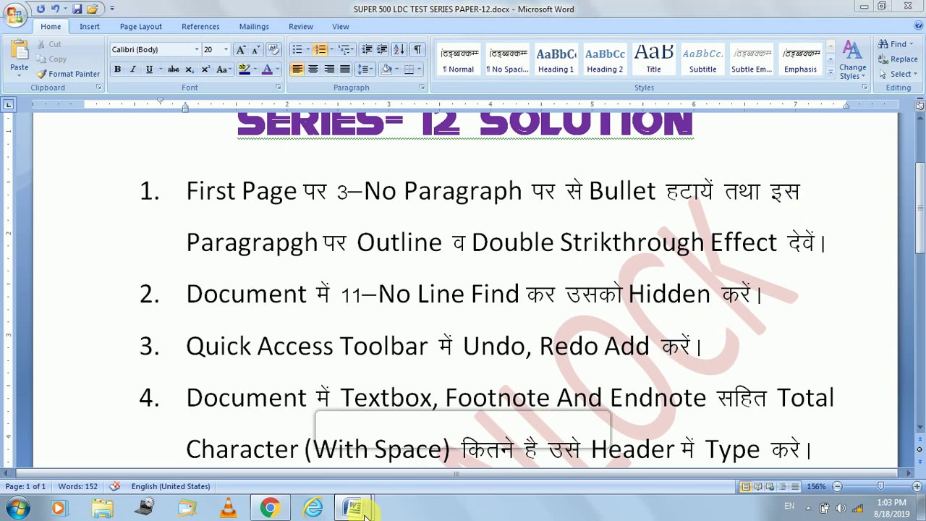
mouse_move(352, 508)
left_click(406, 420)
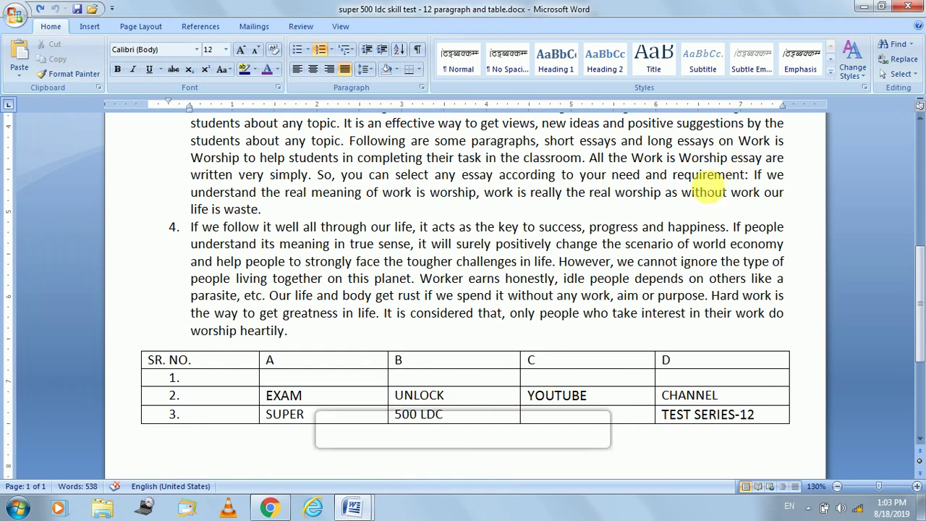
scroll(542, 174, "up", 4)
scroll(368, 169, "up", 3)
left_click(174, 179)
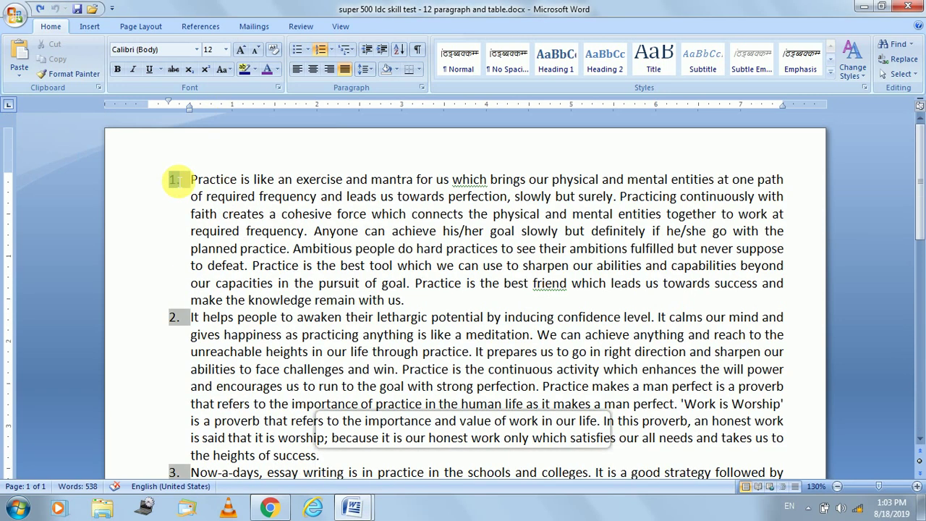
scroll(175, 192, "down", 3)
scroll(176, 195, "down", 2)
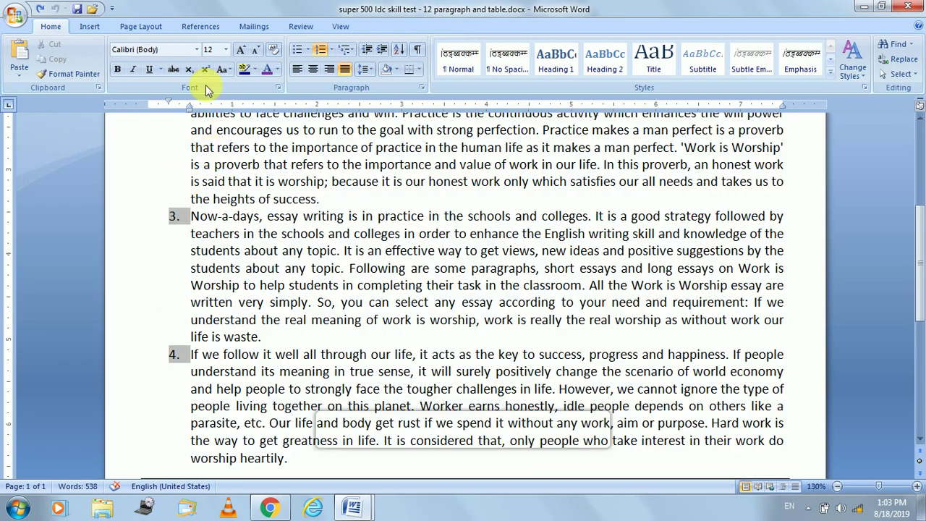
scroll(197, 145, "up", 2)
scroll(199, 170, "up", 1)
scroll(206, 271, "up", 2)
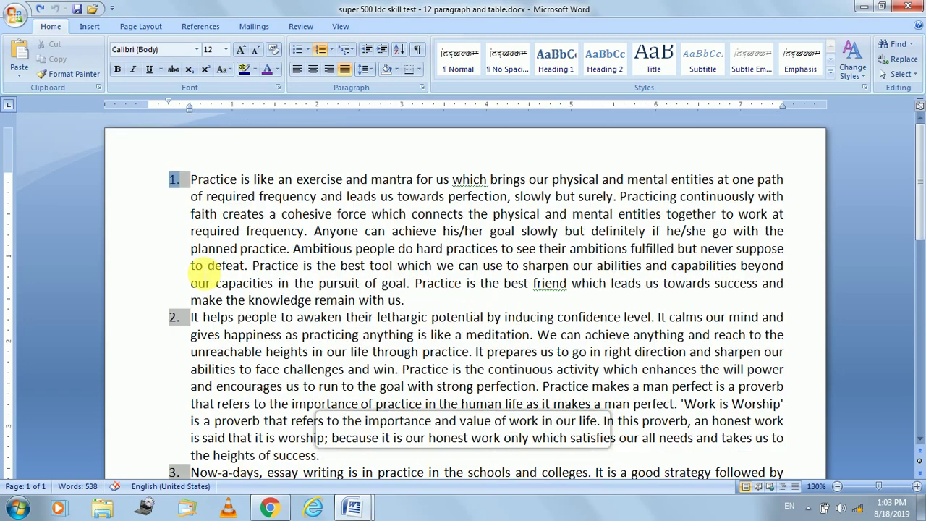
scroll(206, 264, "down", 4)
scroll(209, 257, "up", 3)
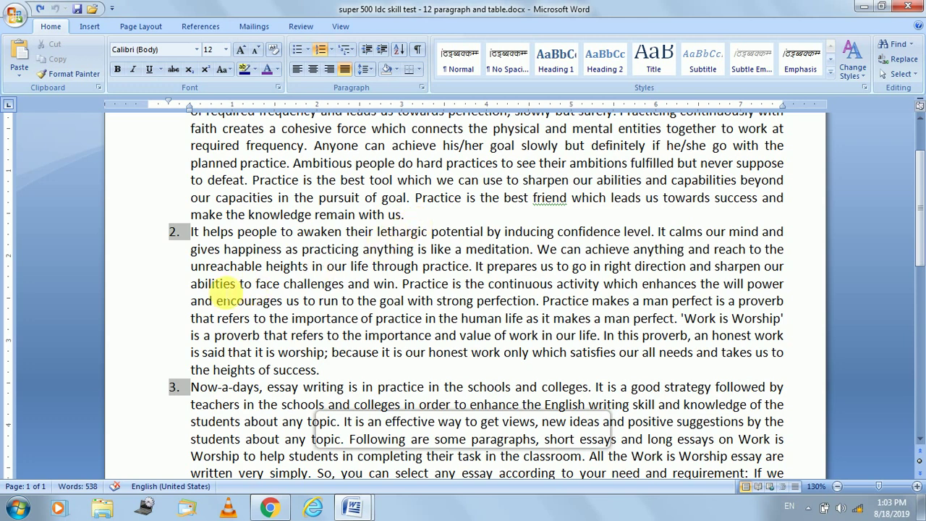
scroll(259, 283, "up", 2)
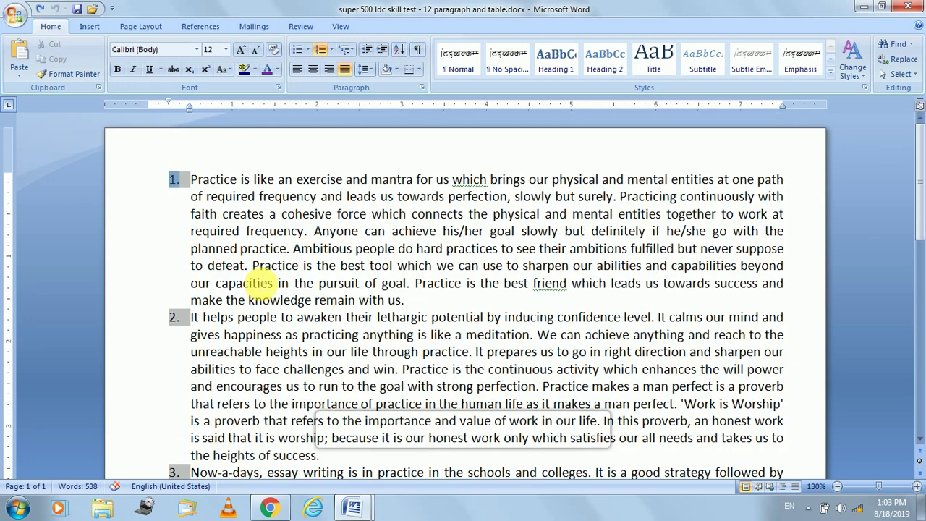
scroll(256, 283, "down", 4)
left_click(279, 293)
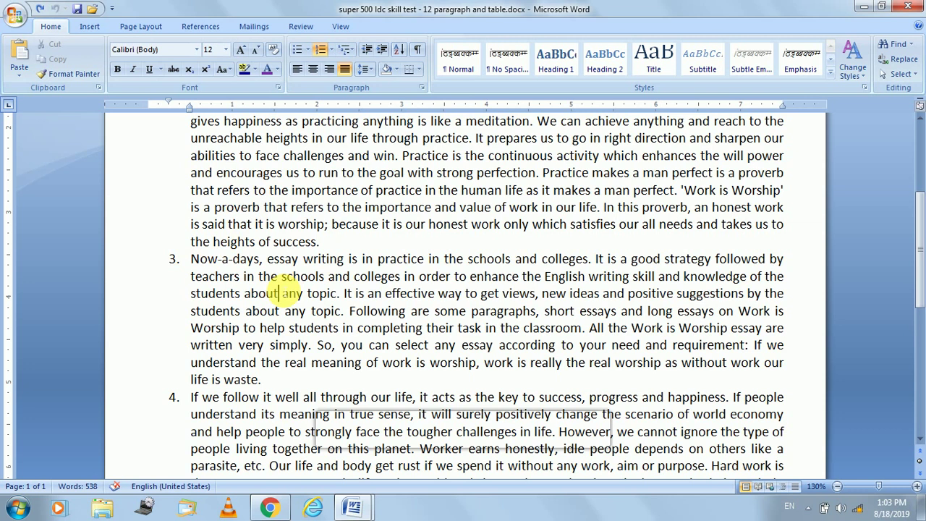
left_click(196, 266)
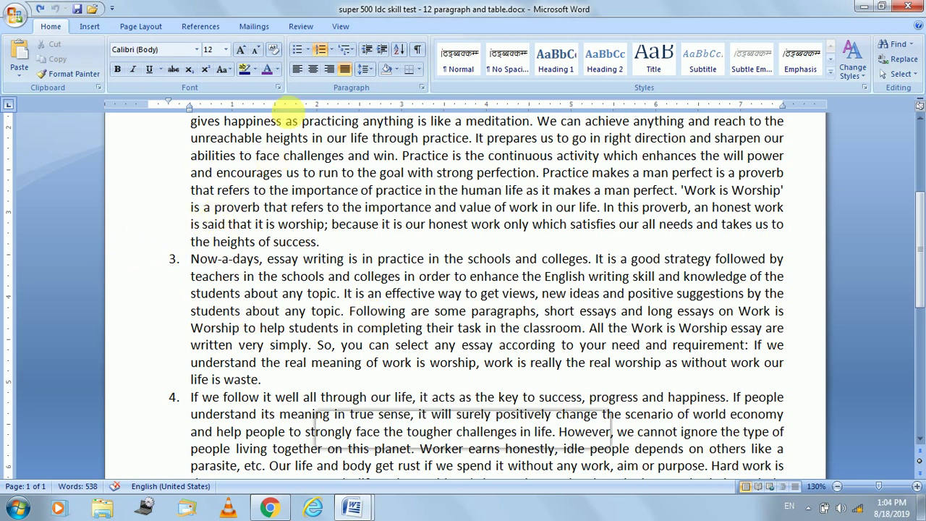
Set the Now-a-days paragraph's numbering to None.
left_click(327, 50)
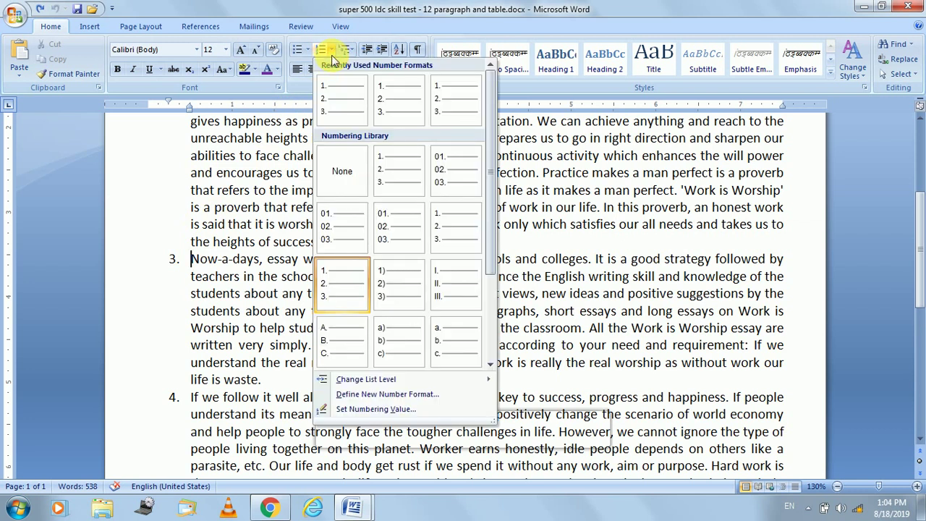
left_click(341, 169)
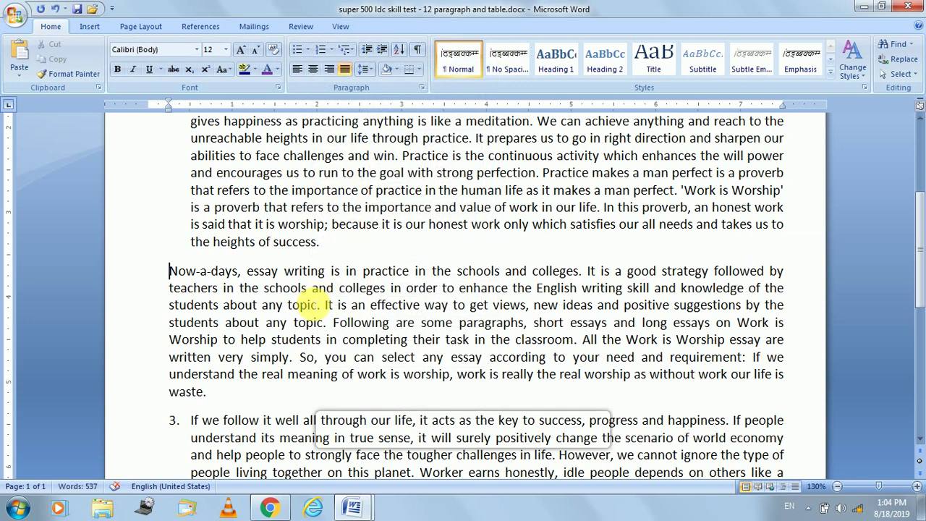
left_click(359, 304)
Give the whole Now-a-days paragraph Double strikethrough and Outline, then switch to the task list.
triple_click(359, 305)
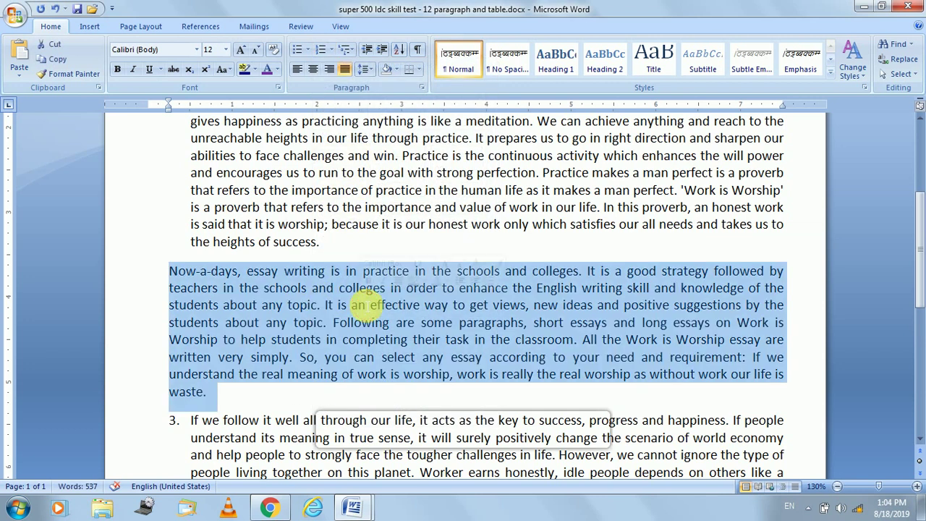
left_click(278, 87)
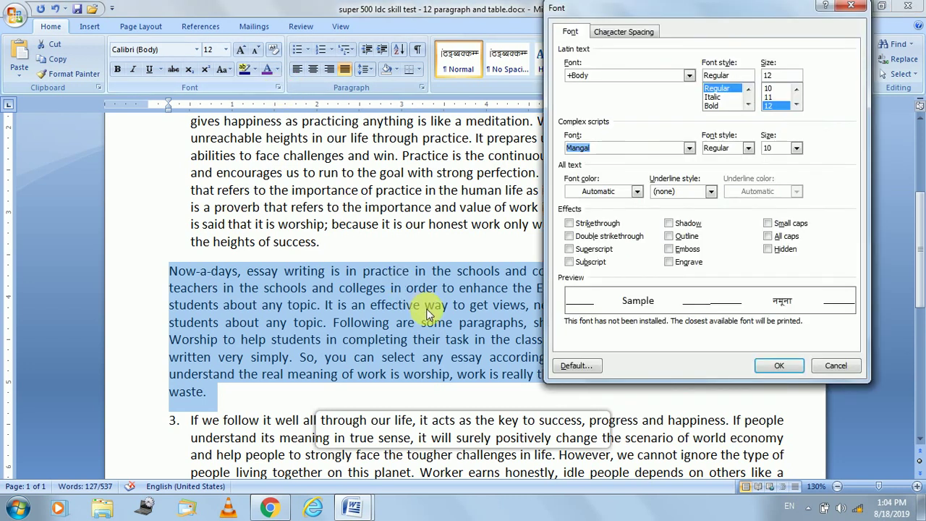
left_click(570, 237)
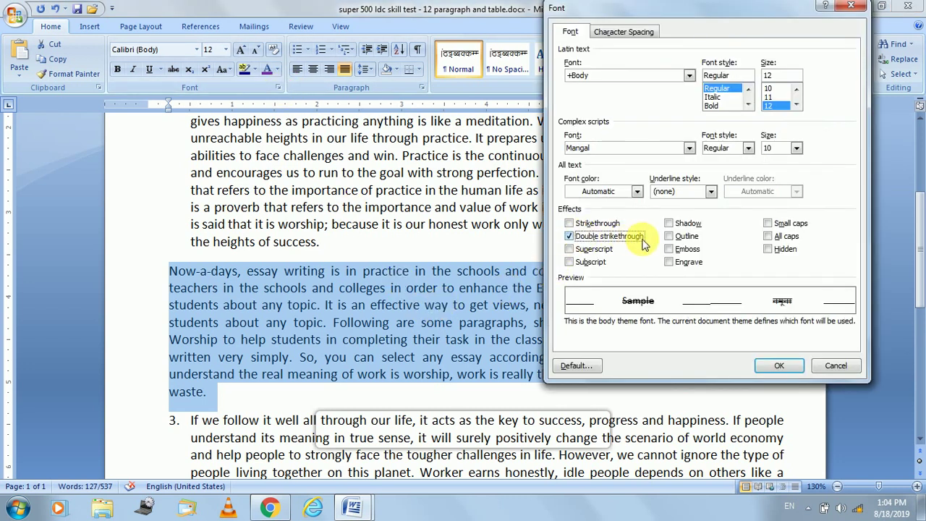
left_click(670, 236)
left_click(780, 365)
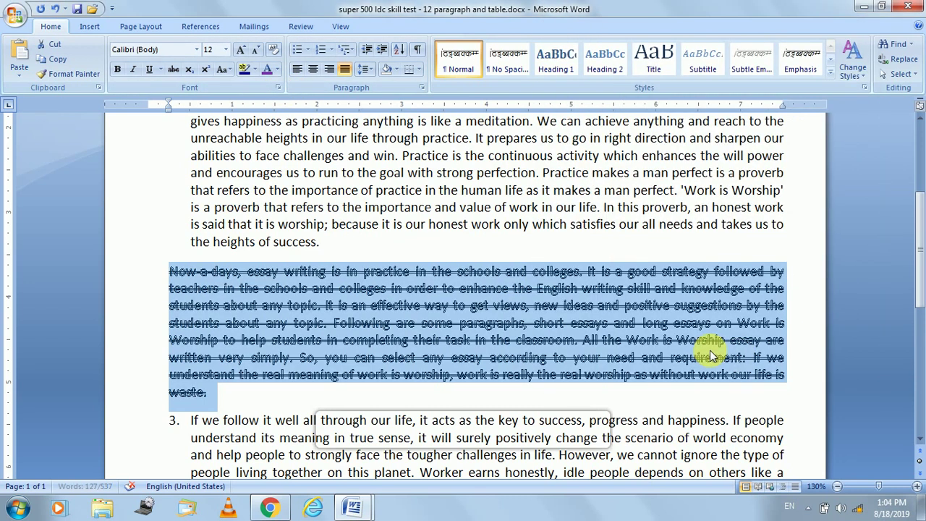
left_click(466, 242)
scroll(467, 246, "up", 2)
scroll(467, 242, "down", 4)
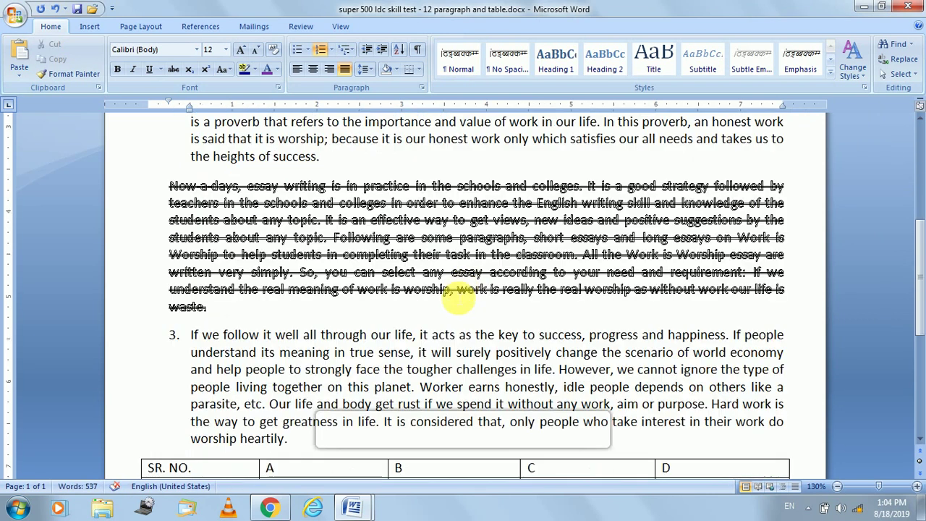
key("alt+Tab")
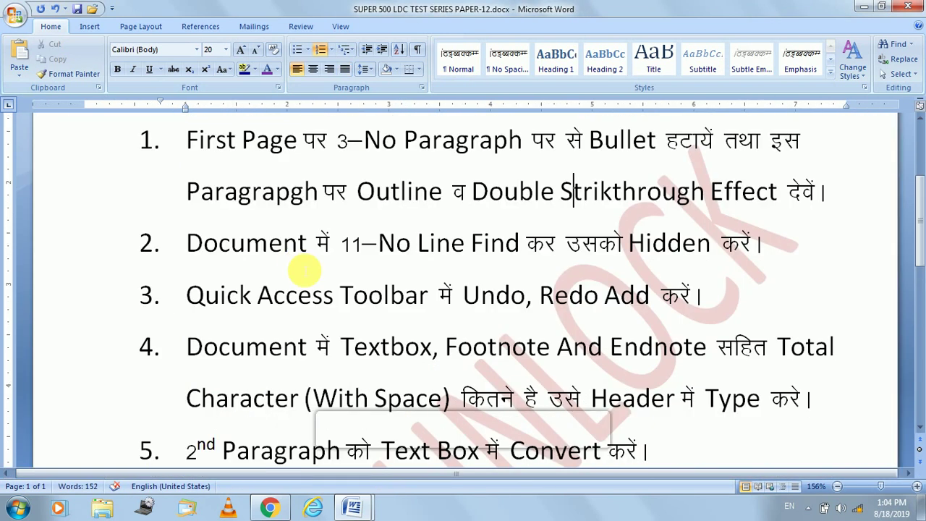
Highlight task 2 in the task list, then return to the practice essay document.
left_click_drag(189, 251, 760, 244)
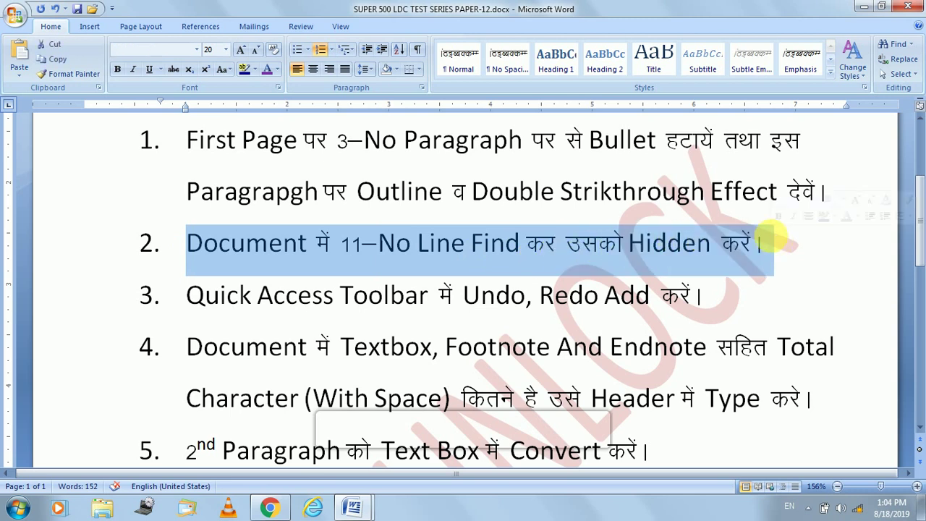
left_click(351, 511)
left_click(398, 446)
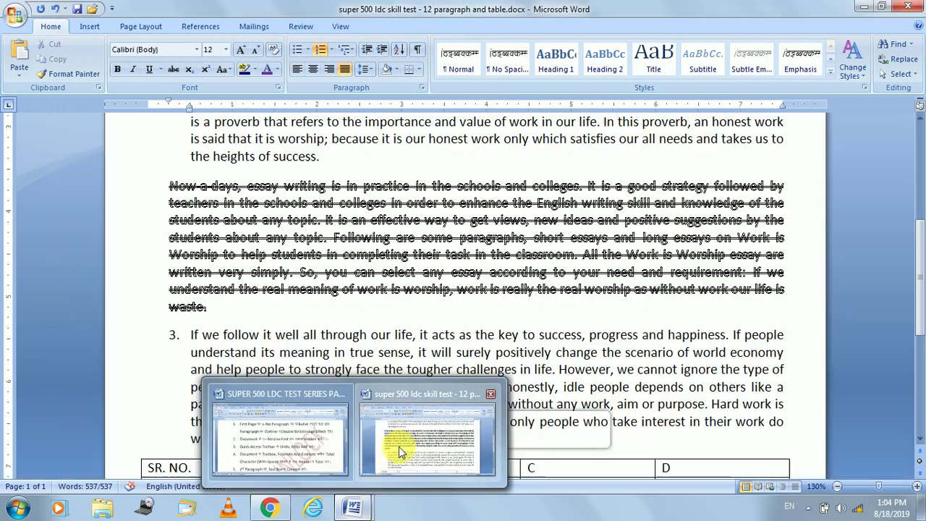
Turn on Continuous line numbers, then set Line Numbers back to None.
left_click(140, 26)
left_click(267, 60)
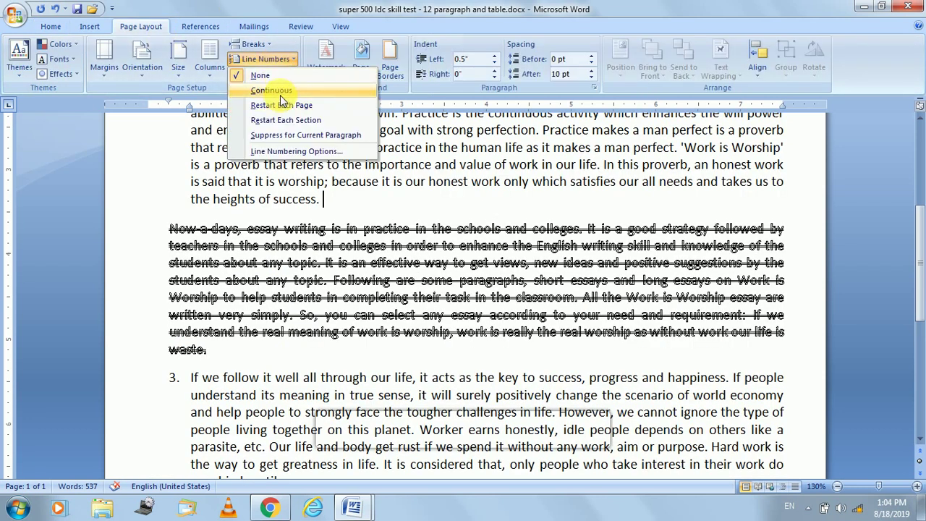
left_click(272, 90)
scroll(166, 238, "up", 2)
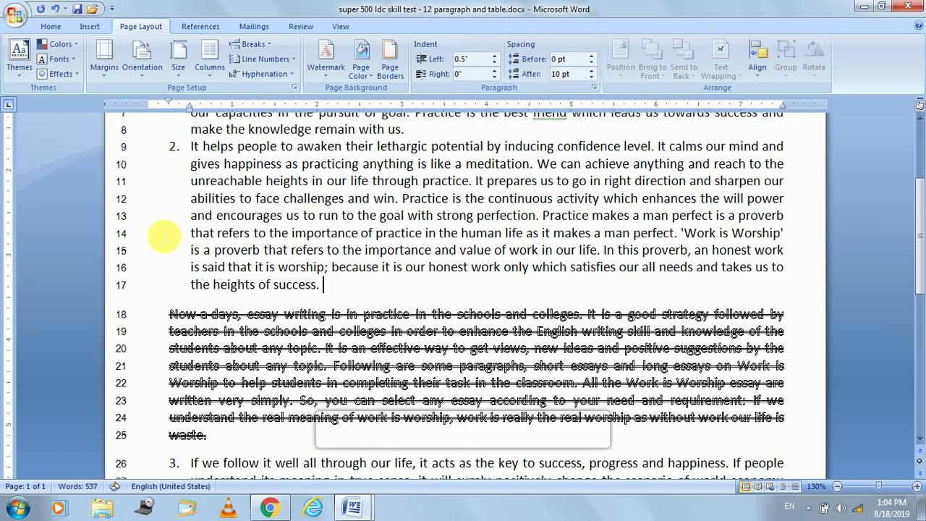
scroll(144, 193, "up", 1)
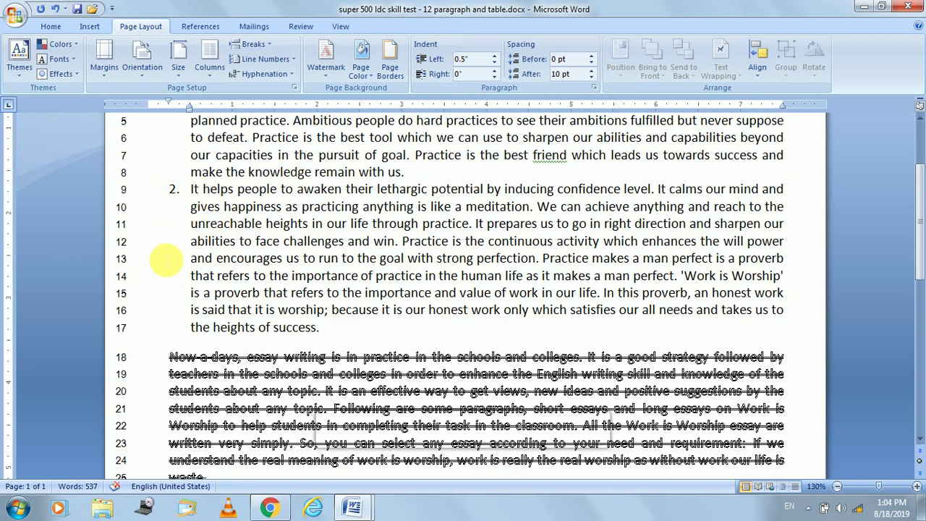
scroll(154, 255, "up", 2)
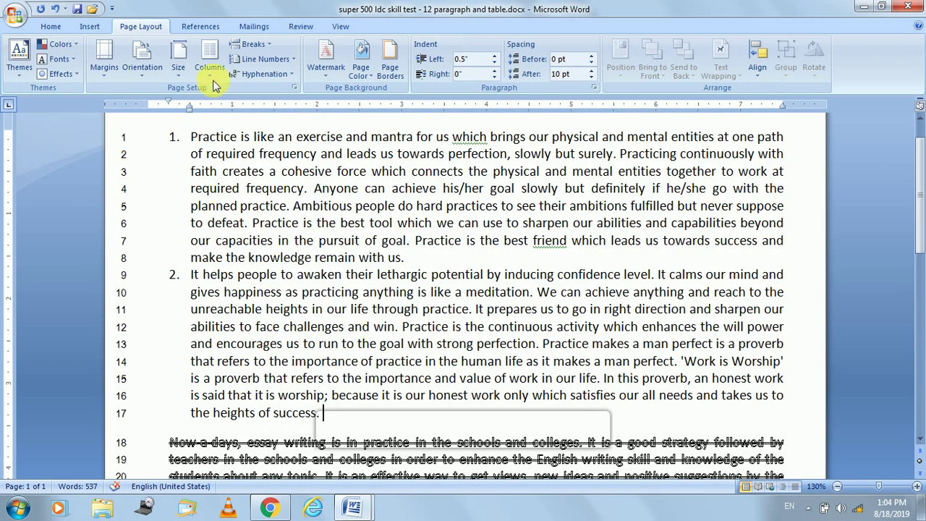
left_click(262, 59)
left_click(262, 75)
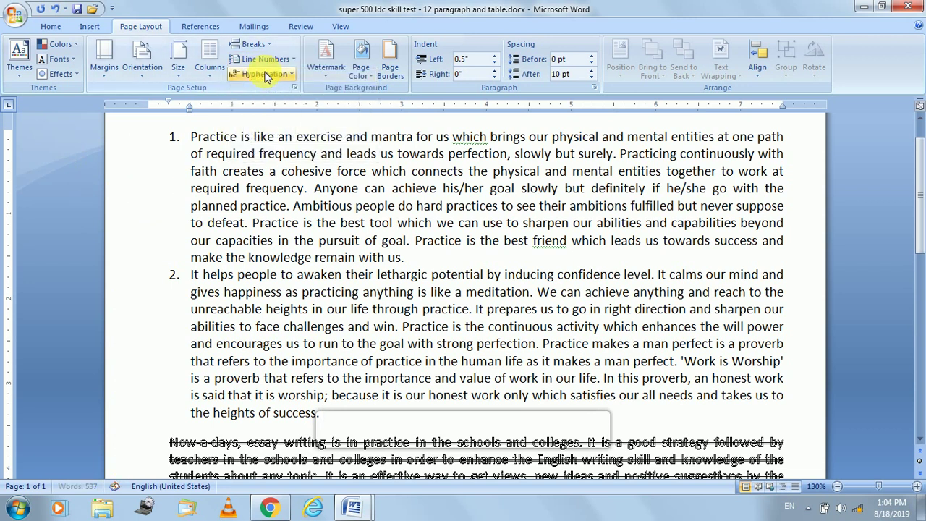
left_click(50, 26)
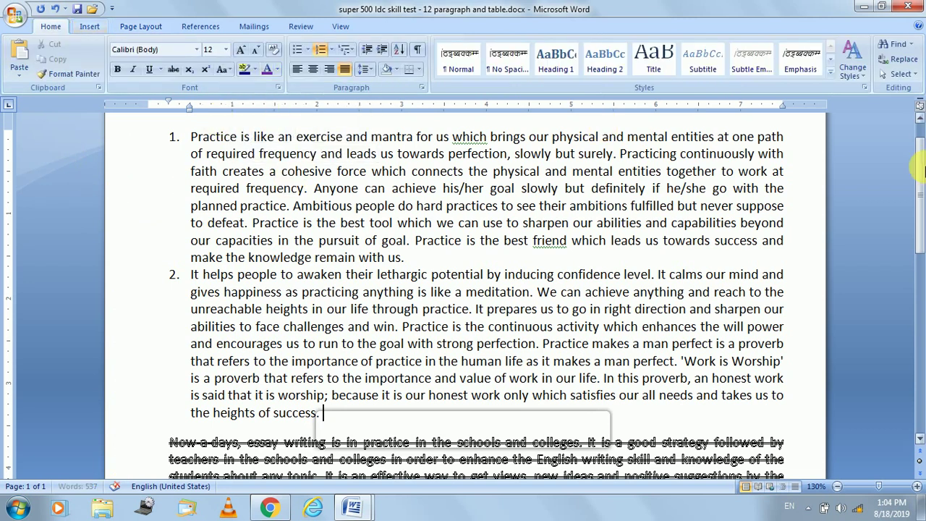
Use Go To to jump to line 11 of the essay.
left_click(897, 44)
left_click(535, 30)
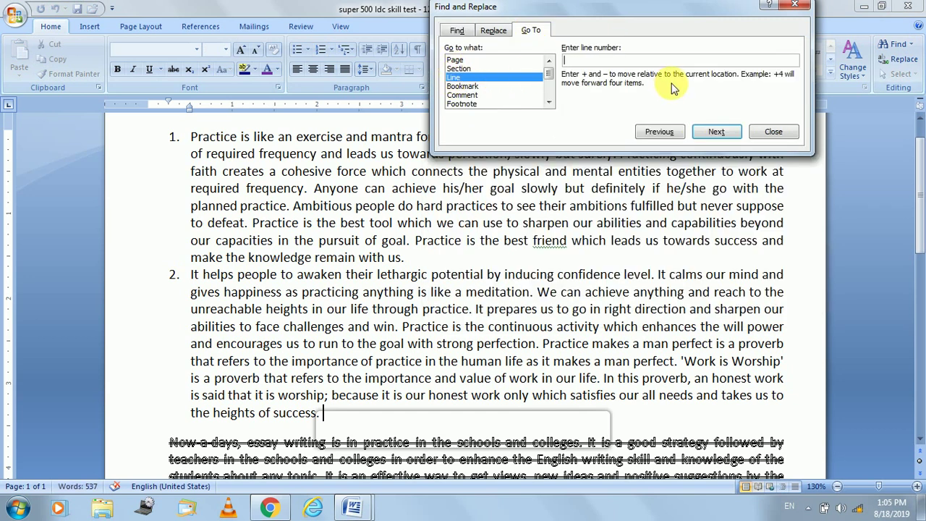
type("11")
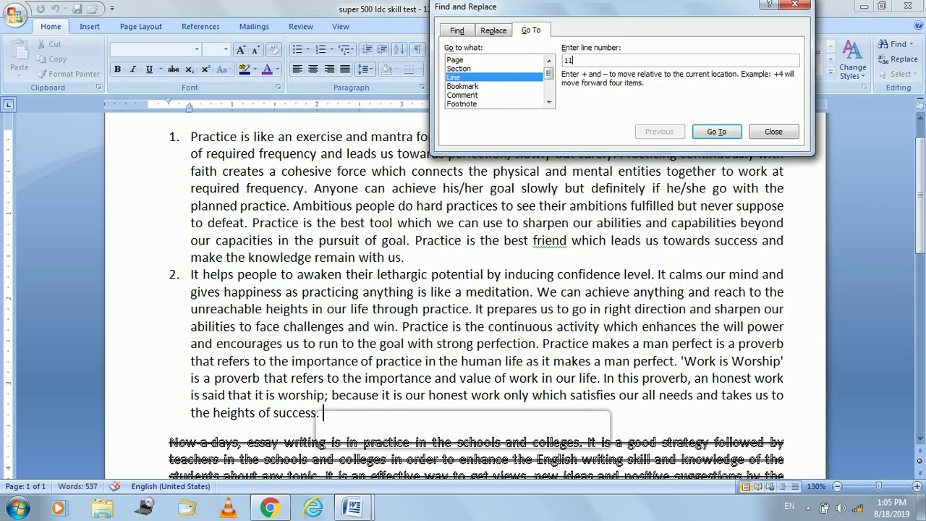
key("Return")
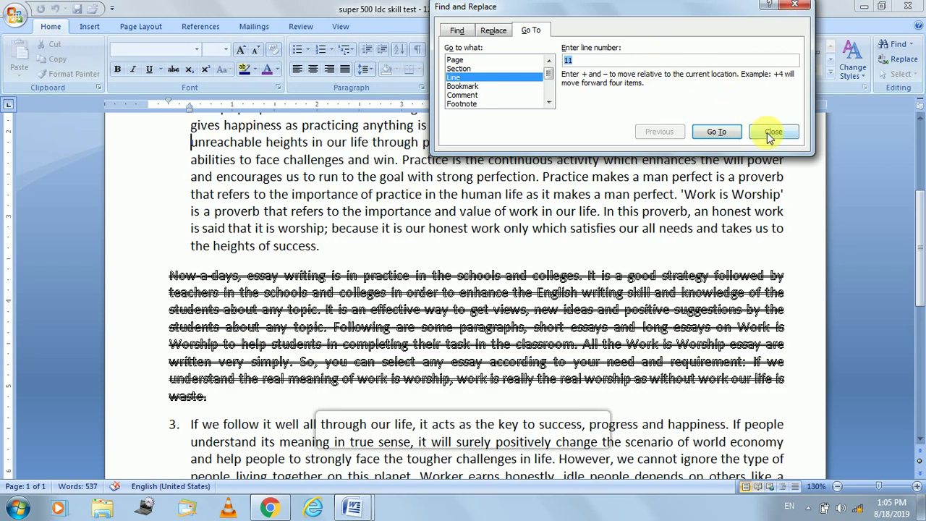
left_click(773, 131)
Make the selected line 11 Hidden via the Font dialog.
left_click(146, 149)
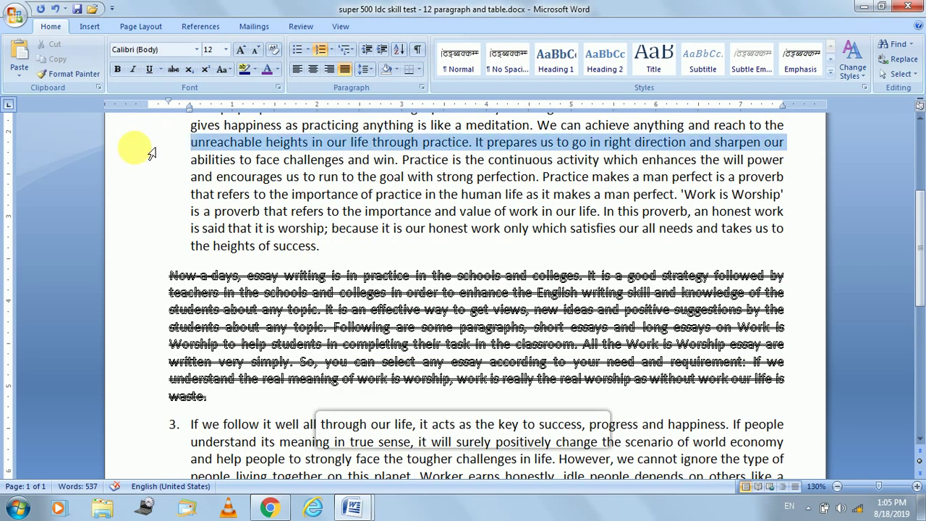
left_click(278, 88)
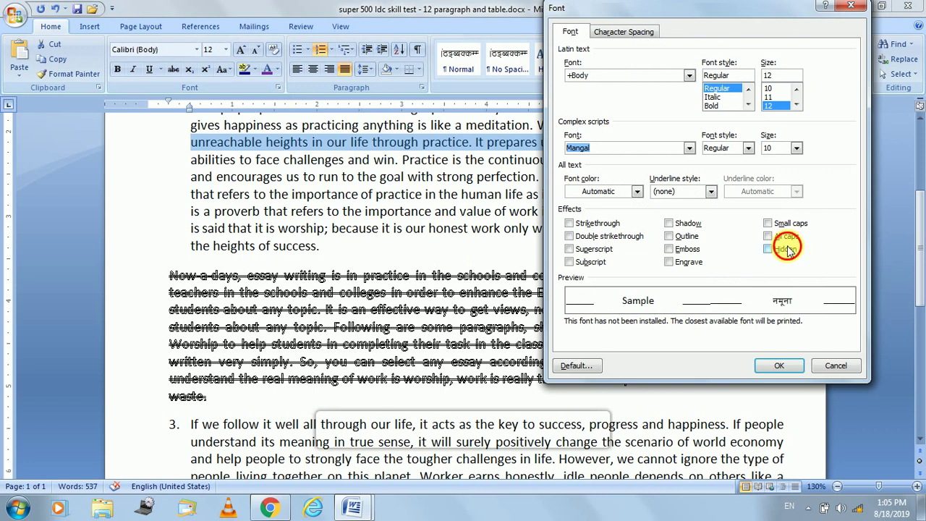
left_click(768, 249)
left_click(780, 365)
left_click(513, 229)
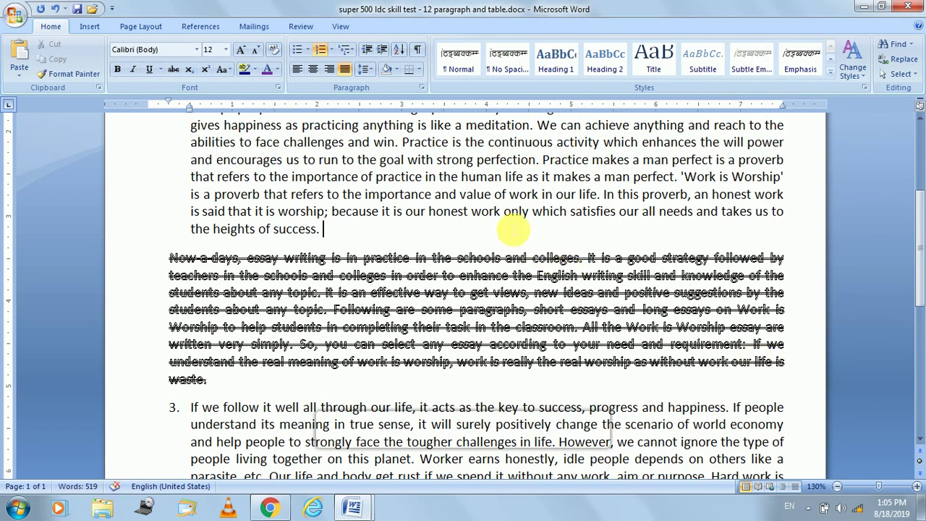
scroll(507, 232, "up", 2)
scroll(463, 349, "up", 1)
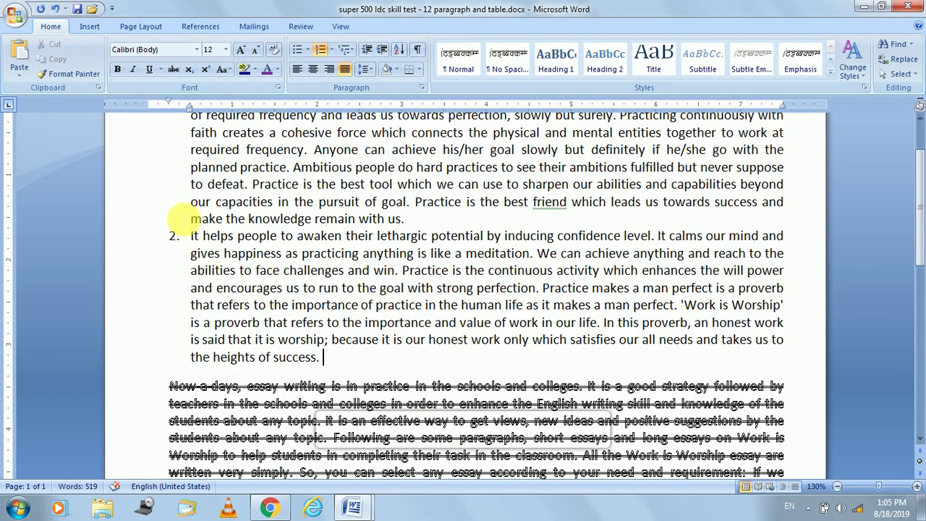
Check paragraph 2's font settings, then switch back to the task list document.
triple_click(319, 280)
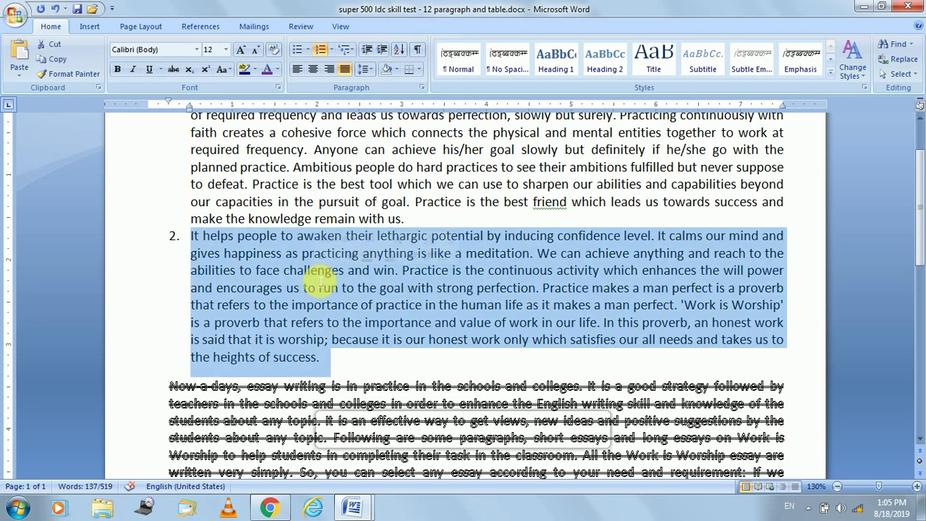
left_click(279, 86)
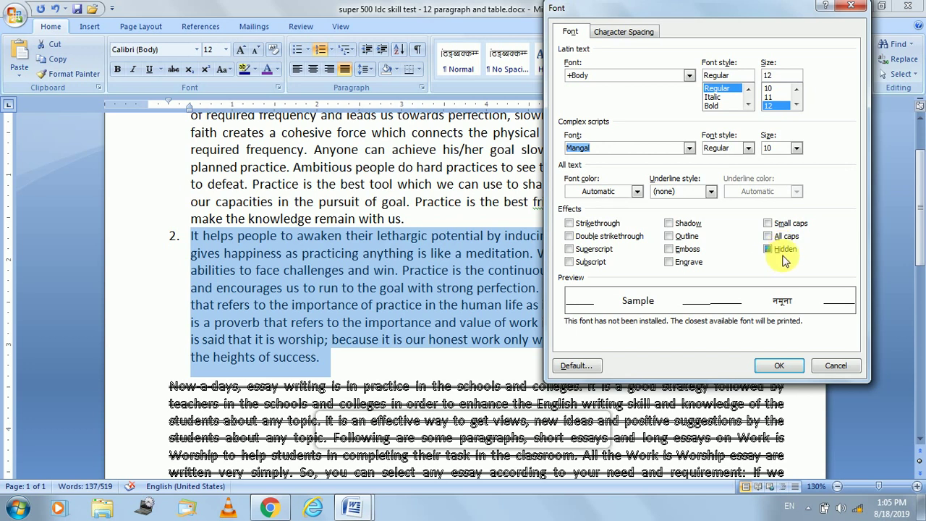
left_click(795, 367)
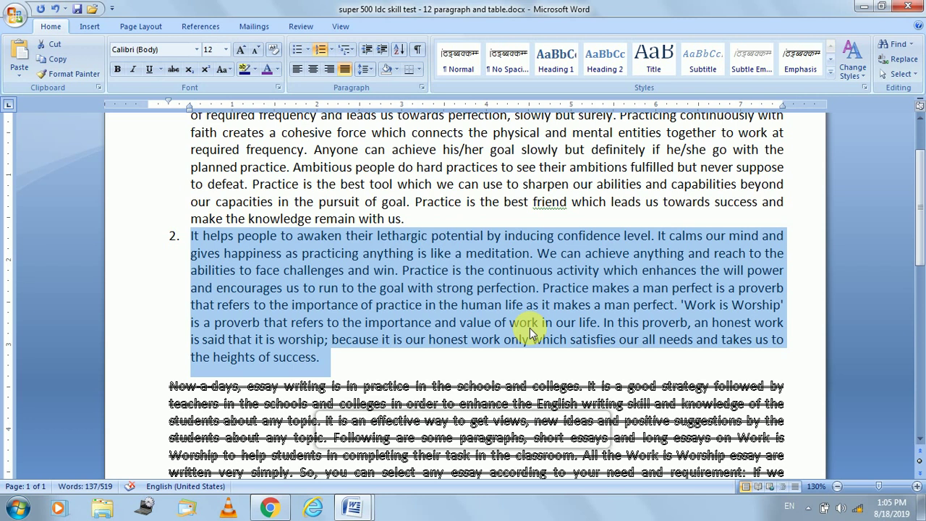
key("alt+Tab")
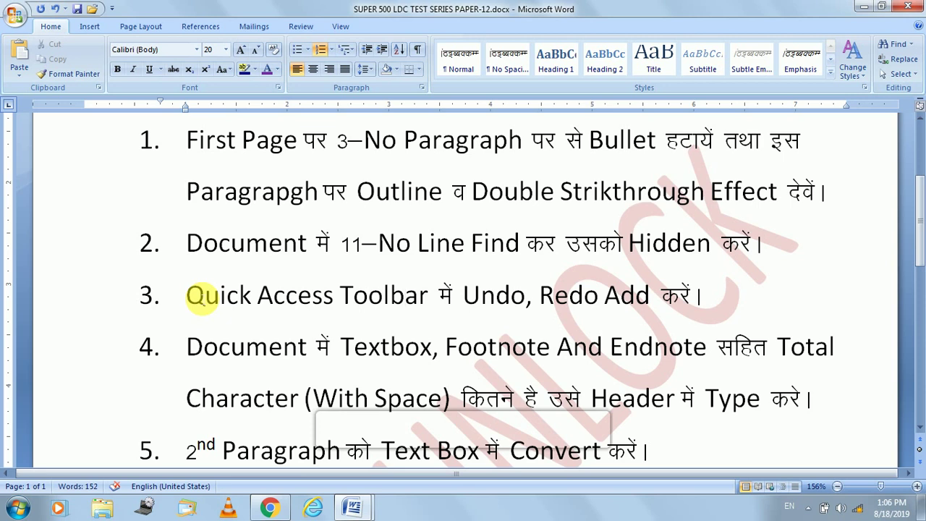
scroll(202, 297, "up", 3)
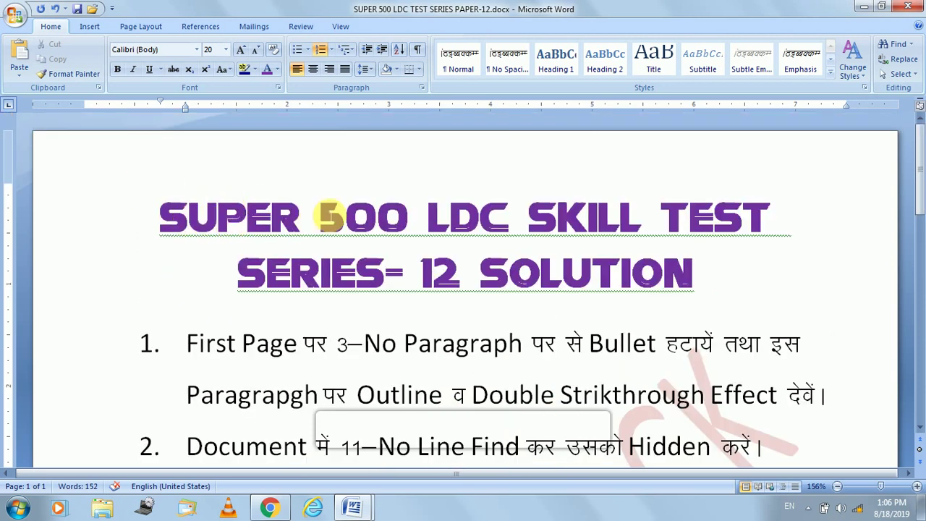
left_click_drag(320, 217, 613, 235)
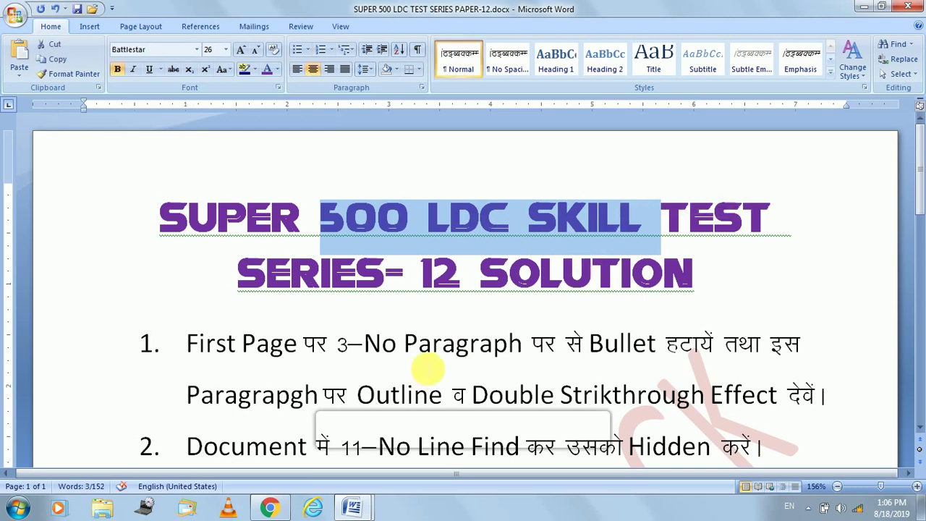
scroll(428, 371, "down", 3)
scroll(439, 366, "down", 1)
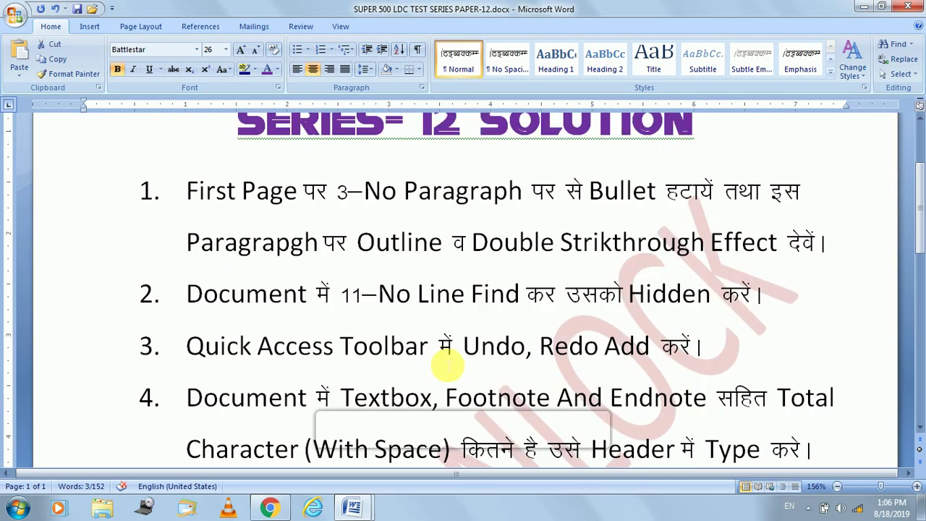
scroll(495, 362, "down", 2)
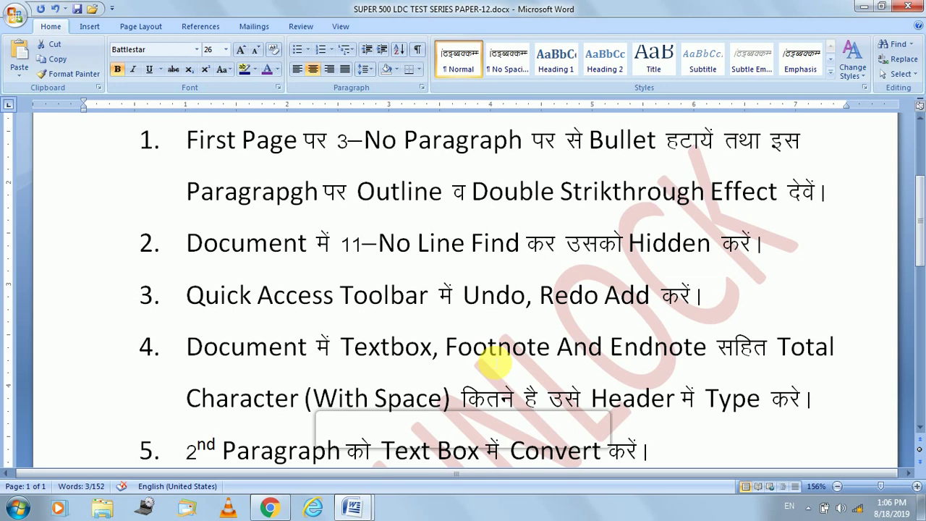
left_click_drag(189, 295, 735, 307)
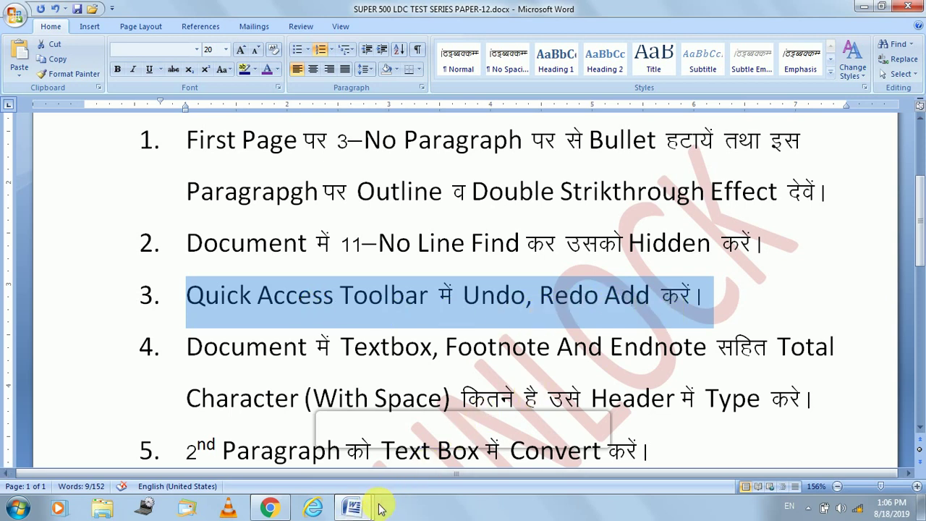
Remove Open, Save, Undo and Redo from the Quick Access Toolbar.
left_click(112, 8)
left_click(132, 54)
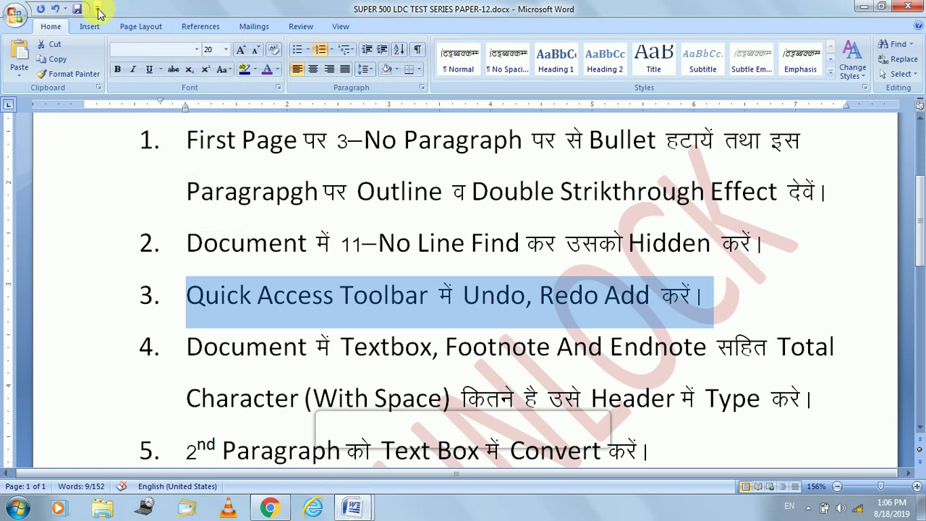
left_click(97, 10)
left_click(109, 68)
left_click(84, 9)
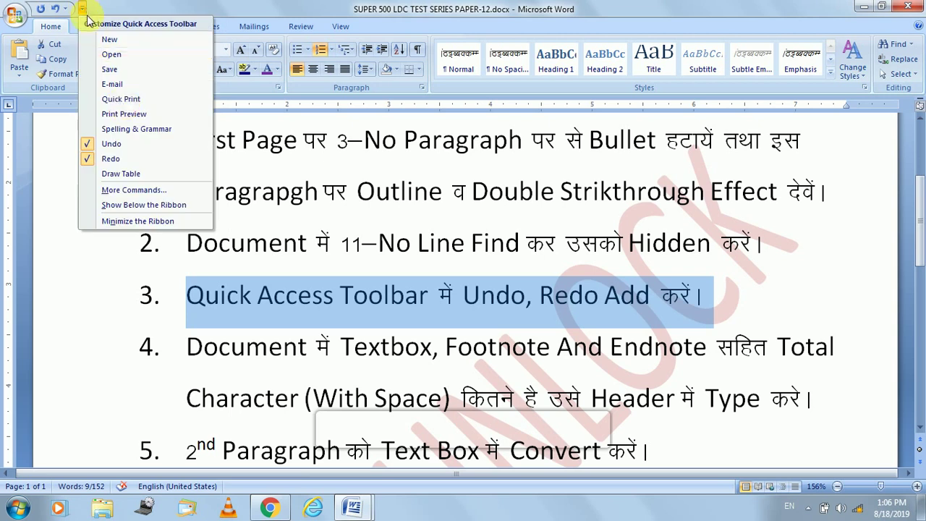
left_click(111, 144)
left_click(61, 9)
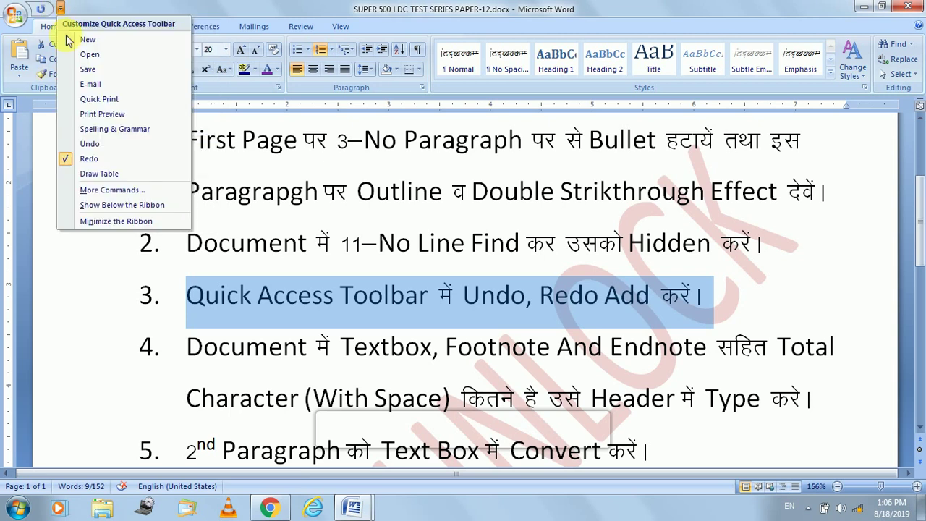
left_click(116, 159)
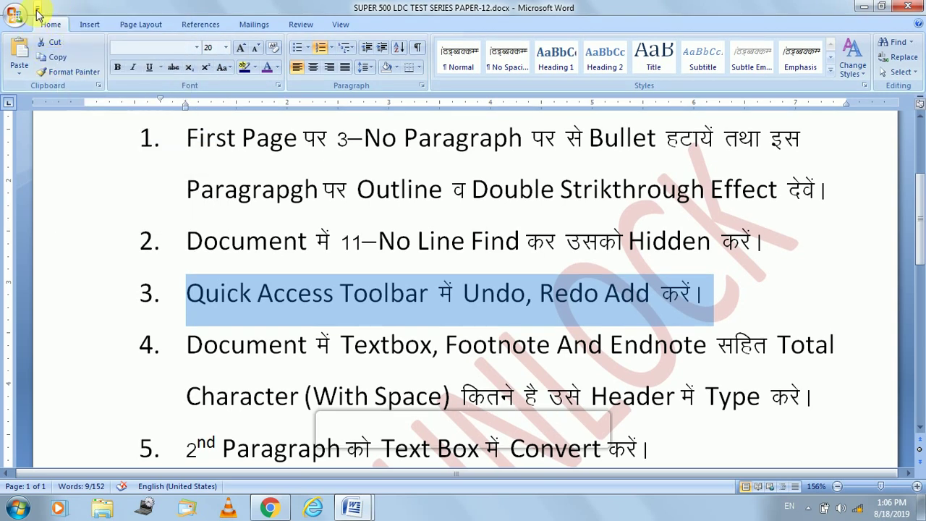
Add Redo, Undo and Open back to the Quick Access Toolbar.
left_click(37, 8)
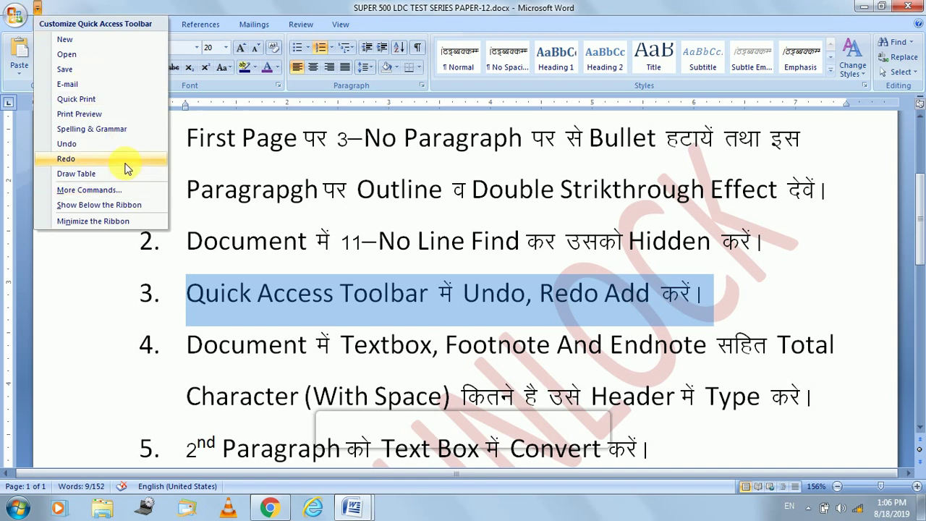
left_click(125, 163)
left_click(61, 8)
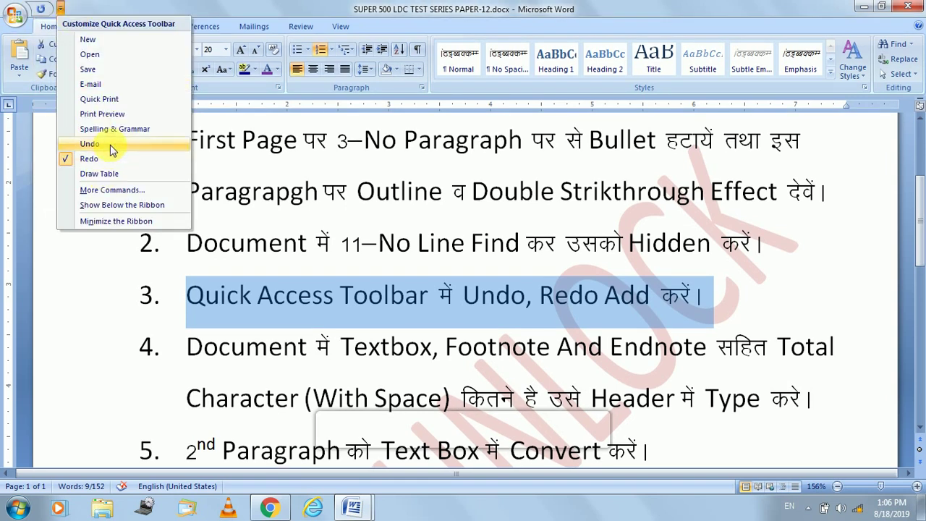
left_click(110, 144)
left_click(81, 9)
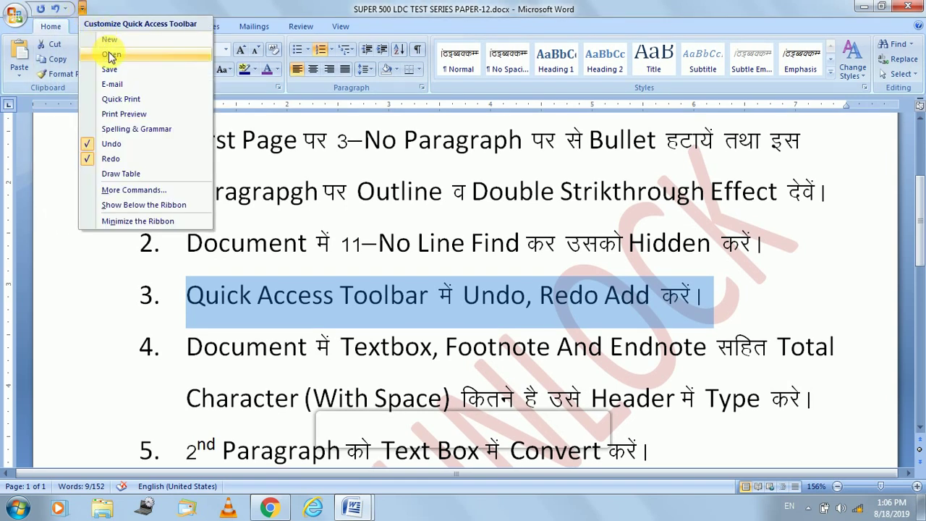
left_click(109, 51)
left_click(361, 322)
scroll(361, 318, "down", 2)
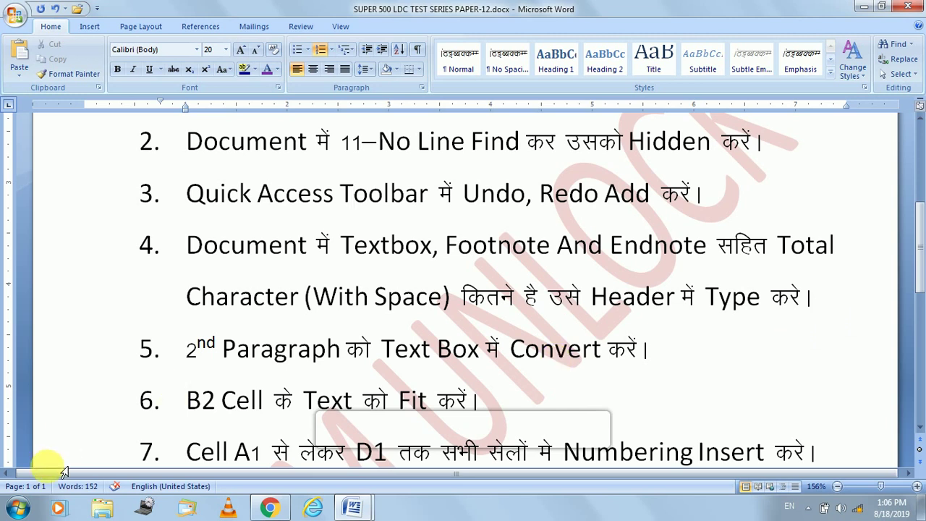
Open and close the Go To window and the status-bar word count.
left_click(26, 486)
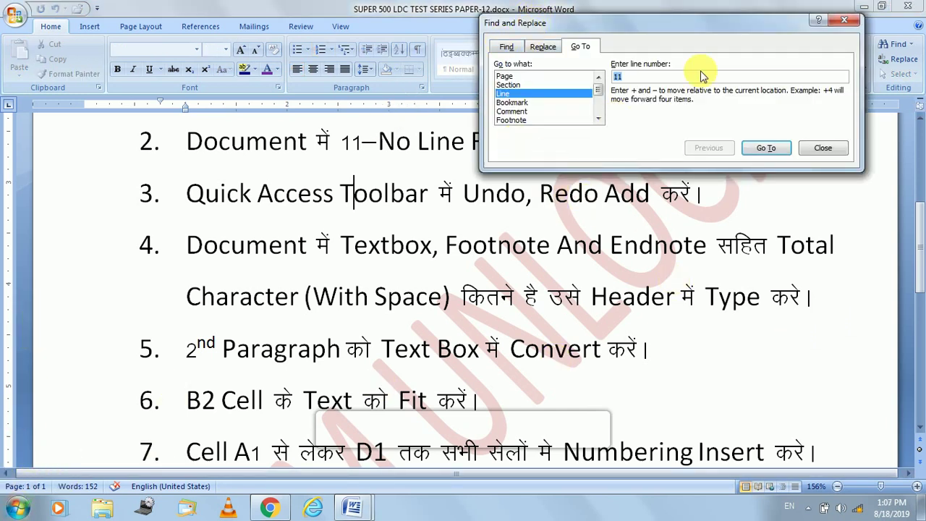
left_click(841, 23)
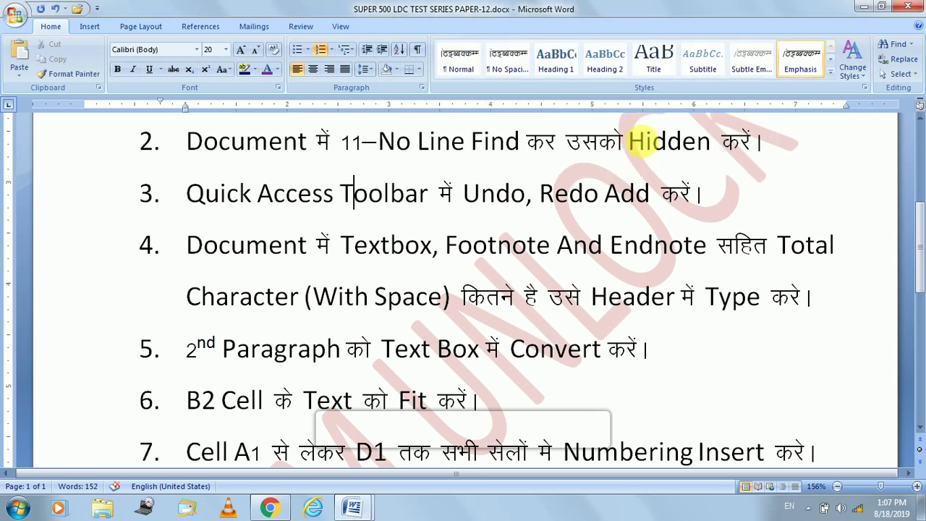
left_click(70, 486)
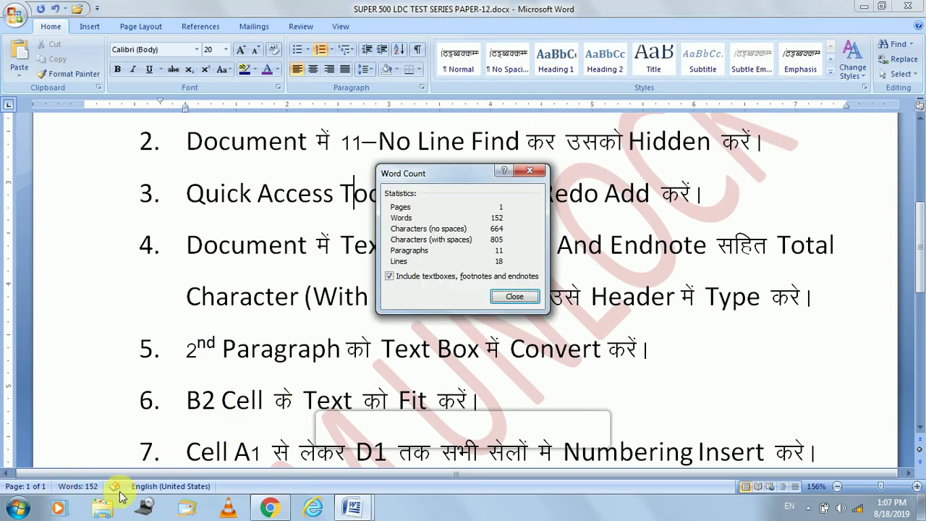
left_click(530, 170)
Check Review > Word Count including text boxes, footnotes and endnotes: 805 characters with spaces.
left_click(301, 27)
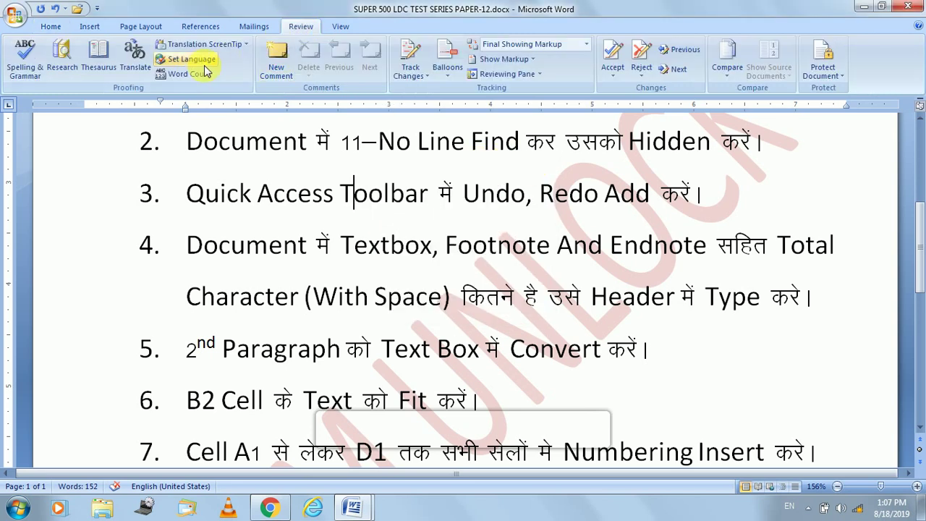
left_click(186, 74)
left_click(421, 285)
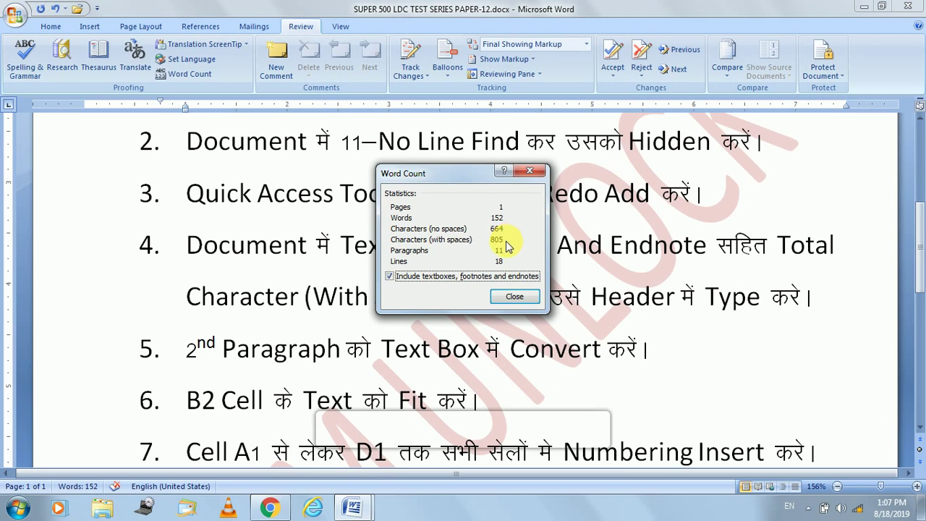
left_click(513, 303)
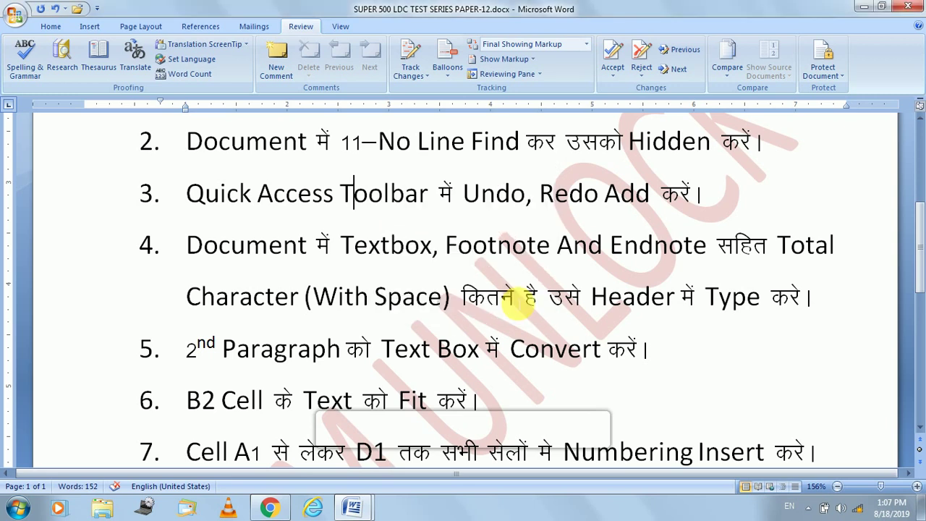
Read task 5 in the task list, then switch to the paragraph-and-table document.
scroll(413, 311, "down", 2)
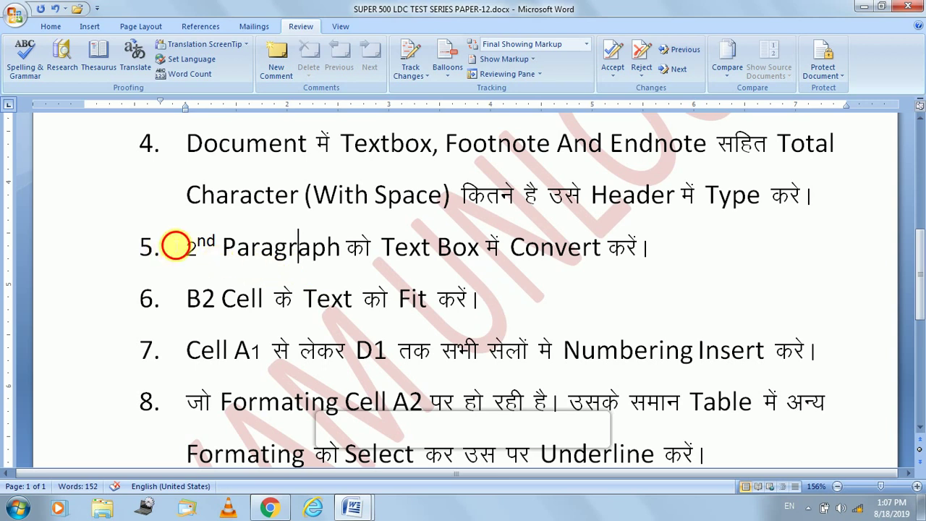
left_click_drag(176, 245, 678, 244)
left_click(678, 244)
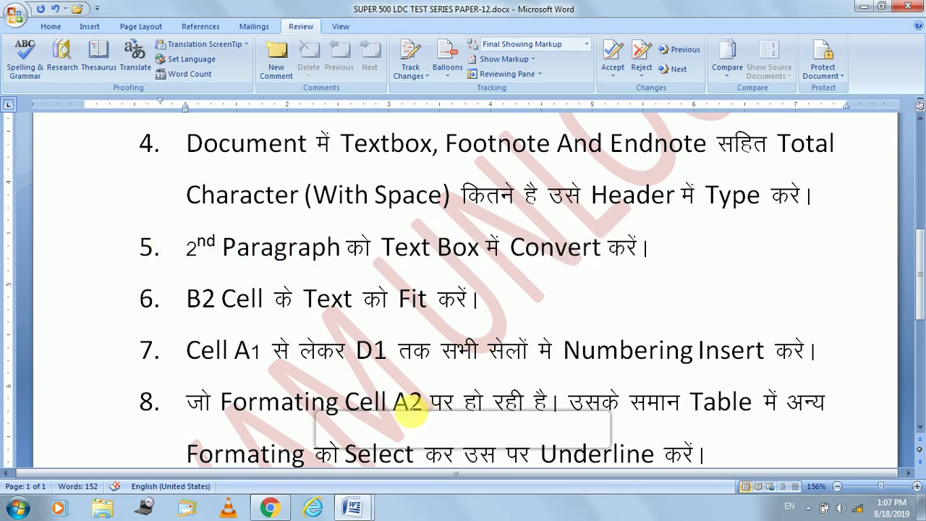
left_click(384, 448)
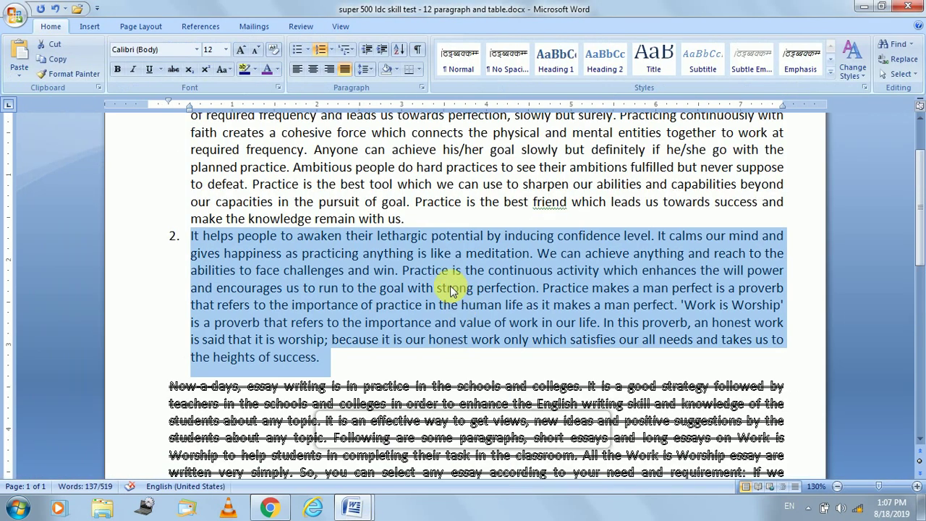
scroll(450, 290, "up", 1)
left_click(424, 312)
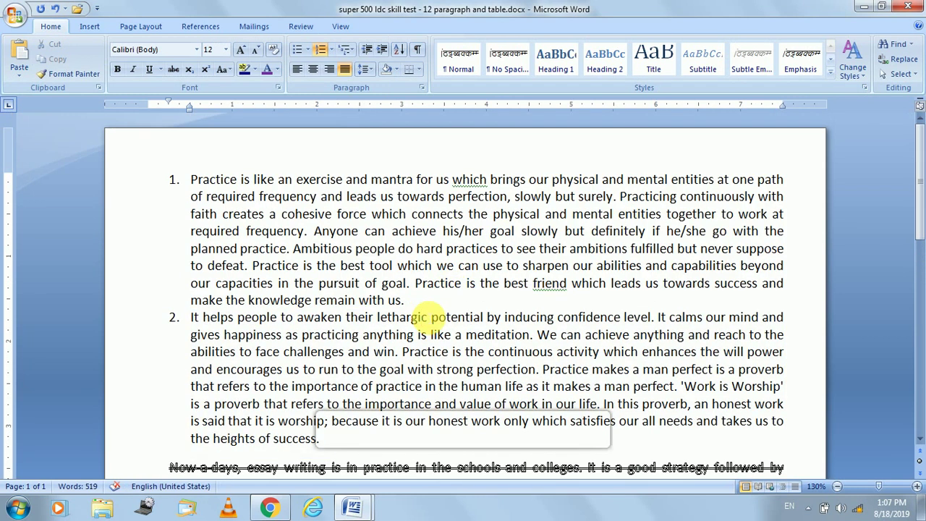
key("alt+Tab")
key("alt+Tab")
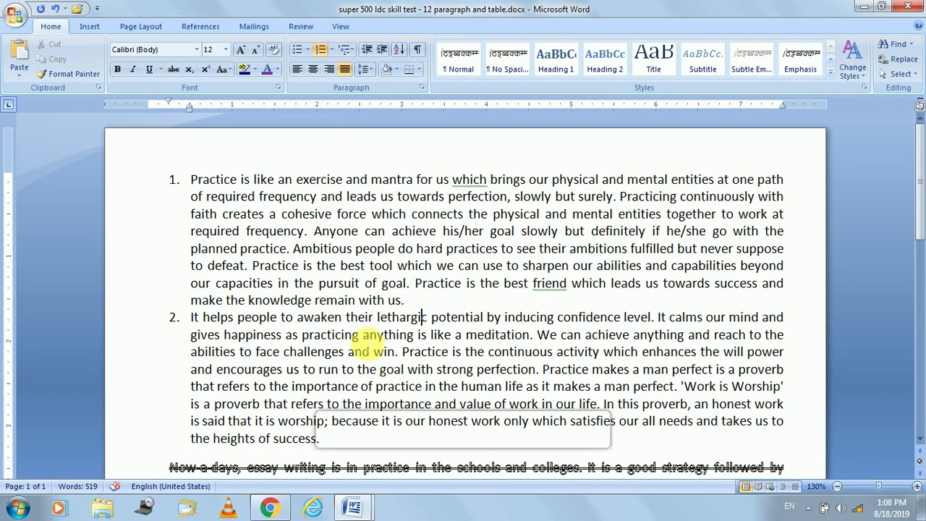
Put the selected second numbered paragraph into a text box with Draw Text Box.
left_click(443, 355)
triple_click(443, 354)
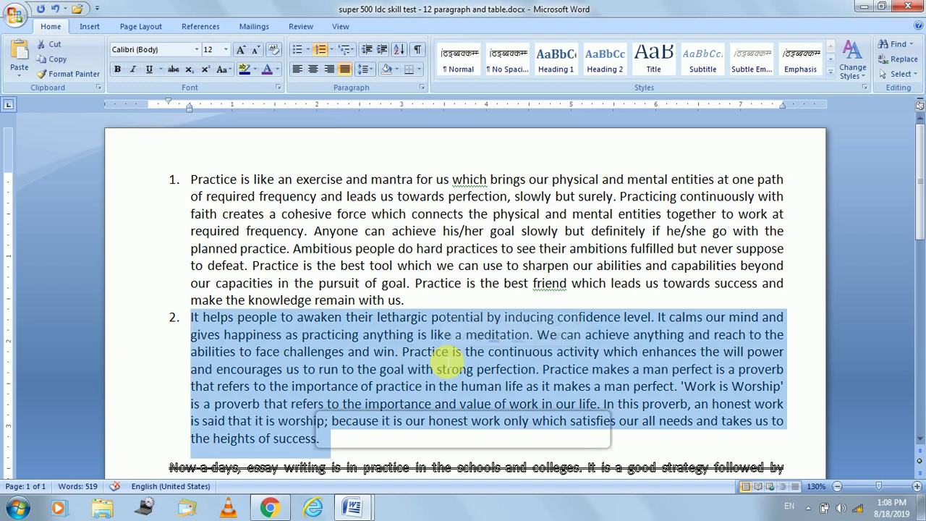
scroll(440, 306, "down", 2)
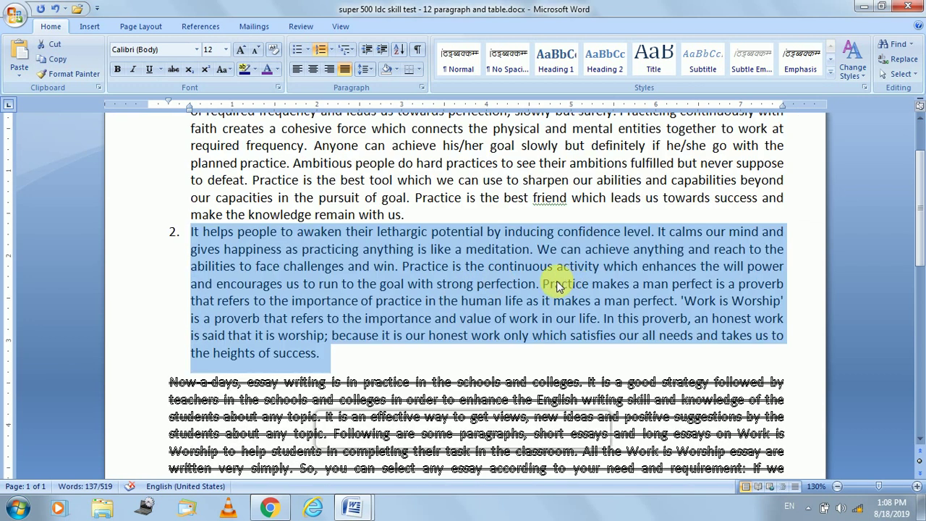
left_click(89, 26)
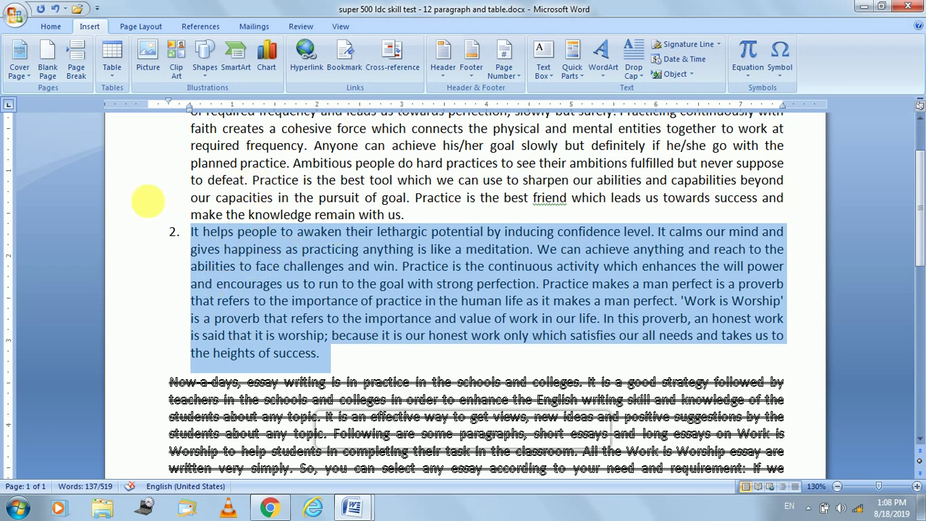
left_click(542, 61)
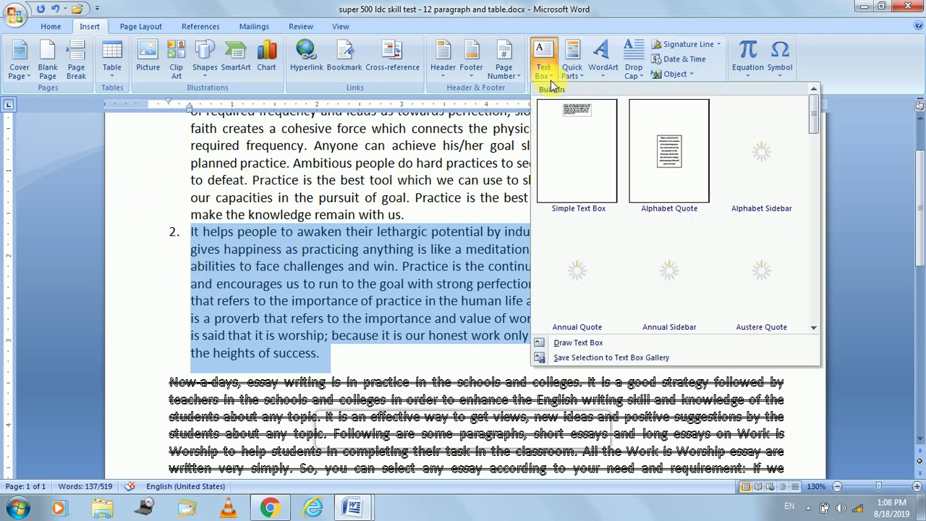
left_click(576, 343)
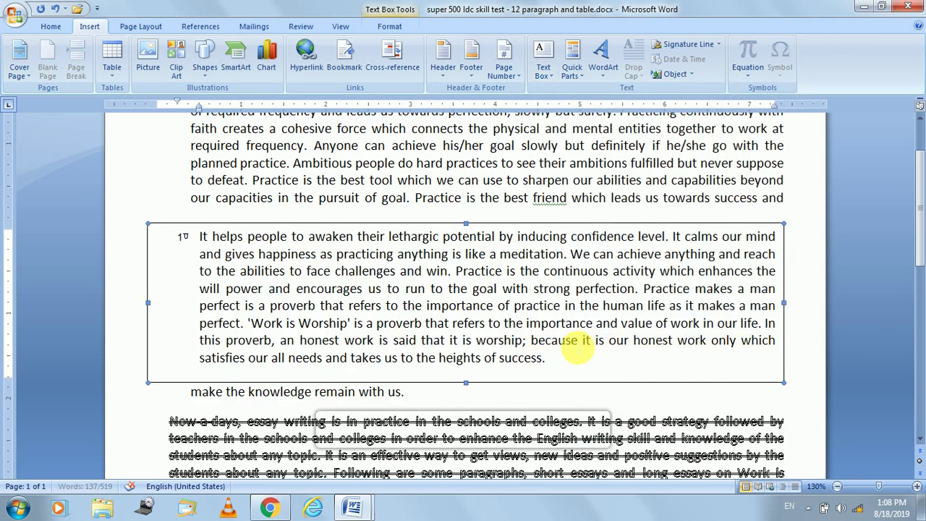
Set the text box's Text Wrapping to In Front of Text.
left_click(389, 26)
left_click(713, 74)
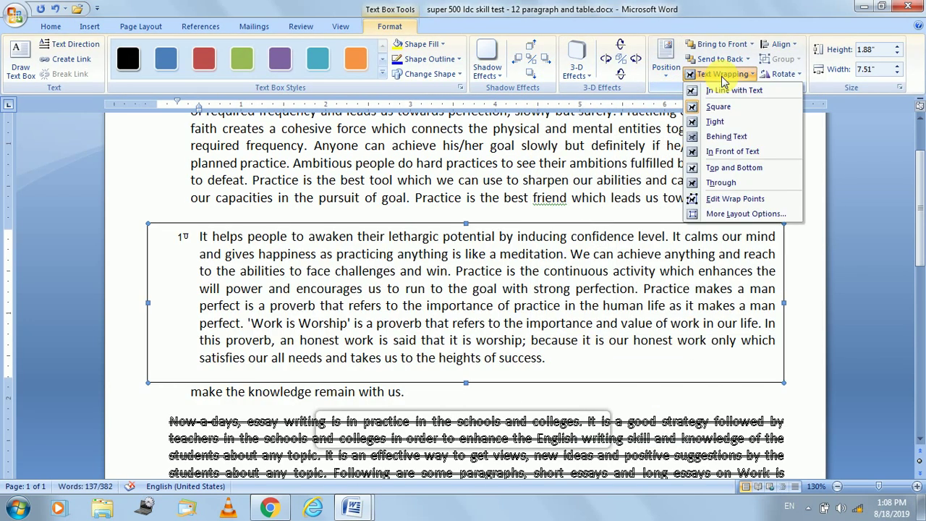
left_click(753, 152)
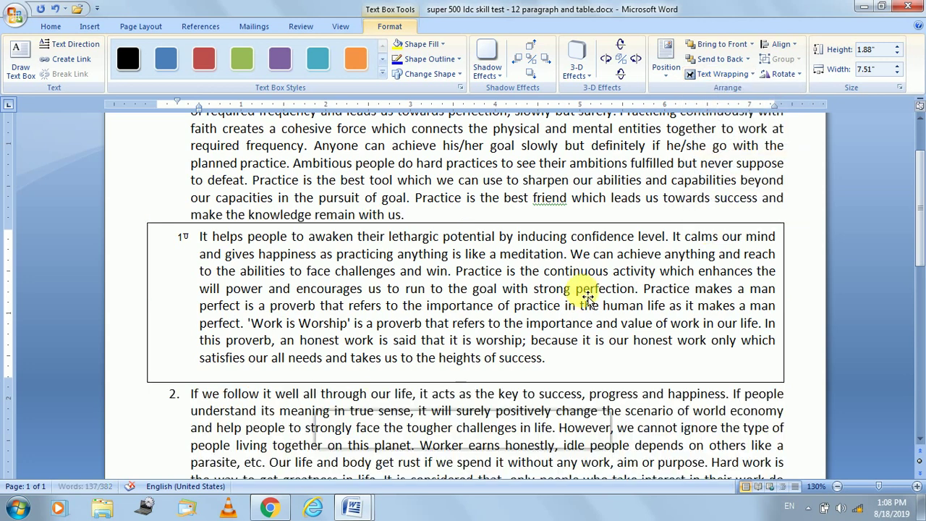
scroll(359, 265, "down", 3)
scroll(340, 242, "down", 1)
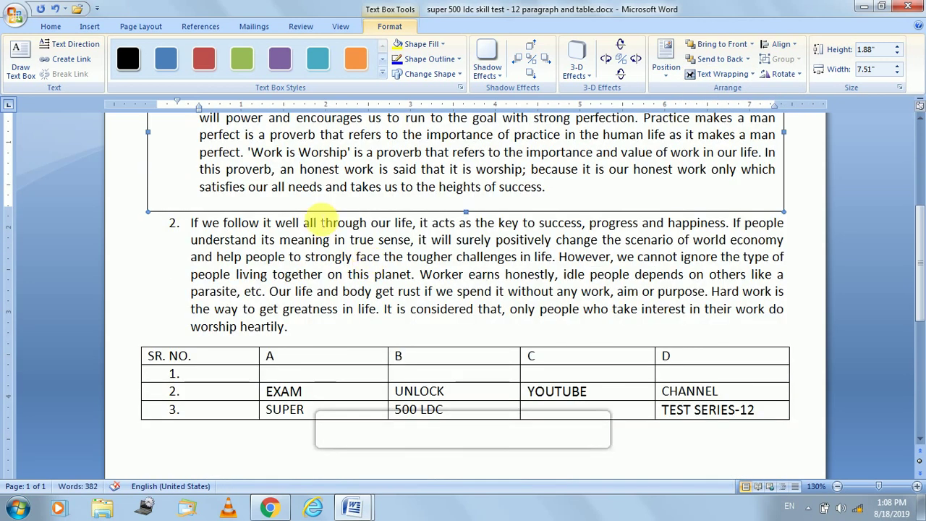
scroll(554, 220, "up", 2)
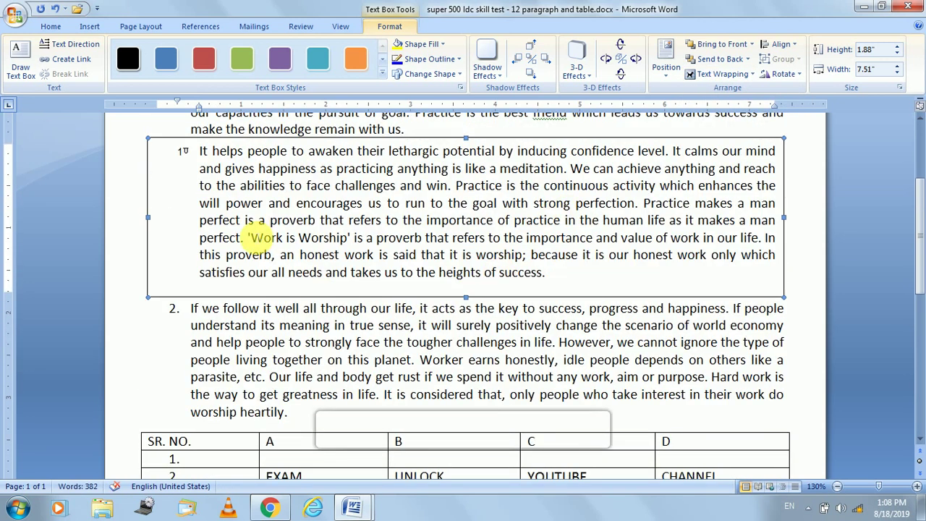
scroll(412, 264, "up", 1)
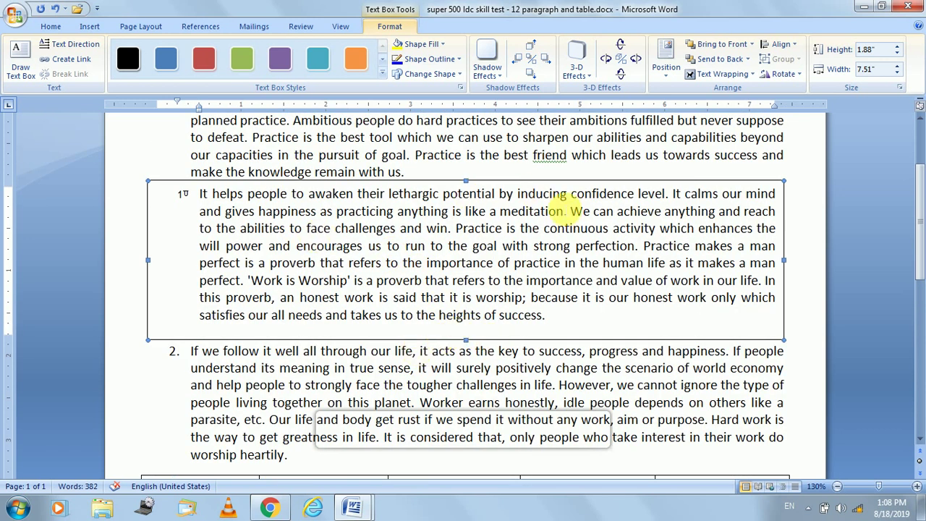
left_click(727, 73)
left_click(726, 137)
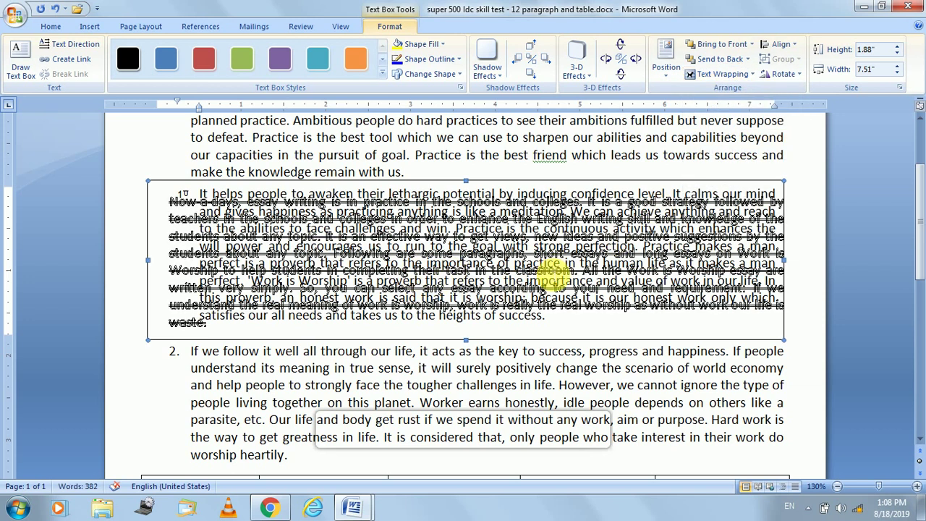
Undo the text box conversion and draw a new text box across paragraph 2.
key("ctrl+z")
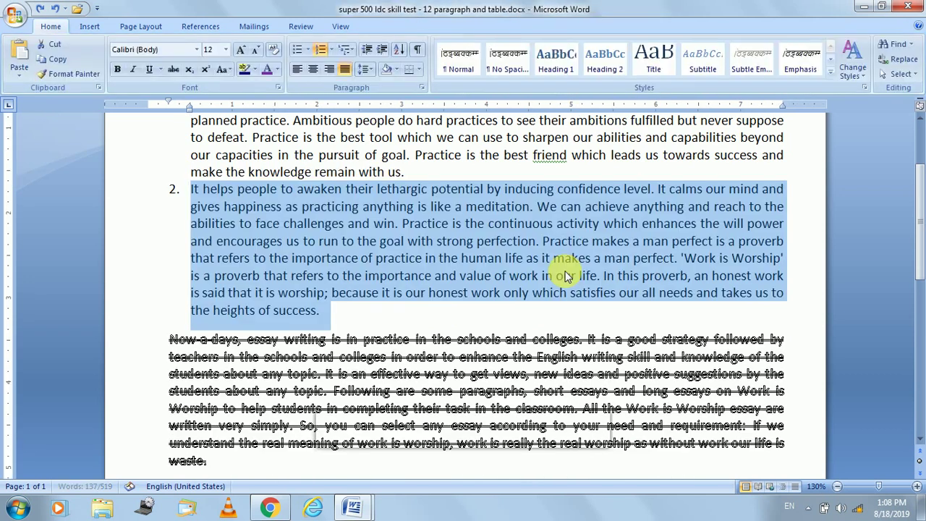
left_click(210, 210)
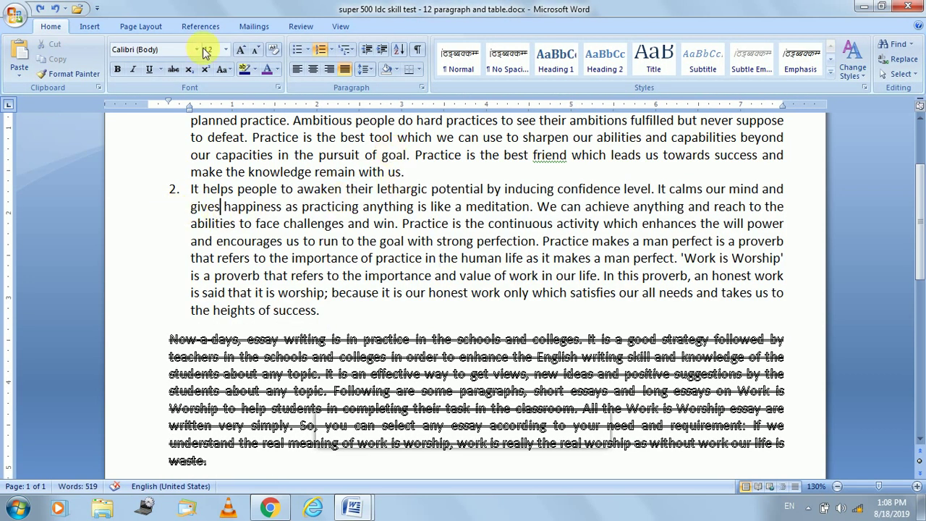
left_click(94, 29)
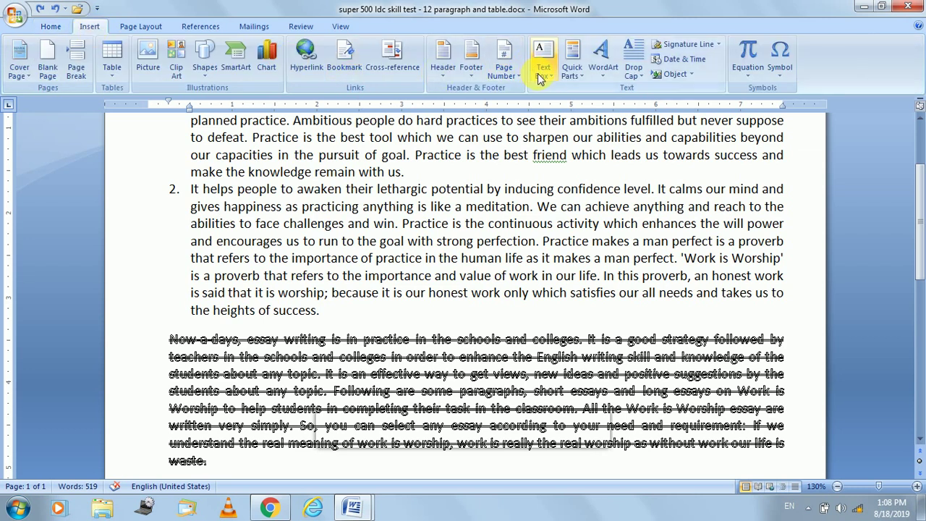
left_click(543, 61)
left_click(238, 202)
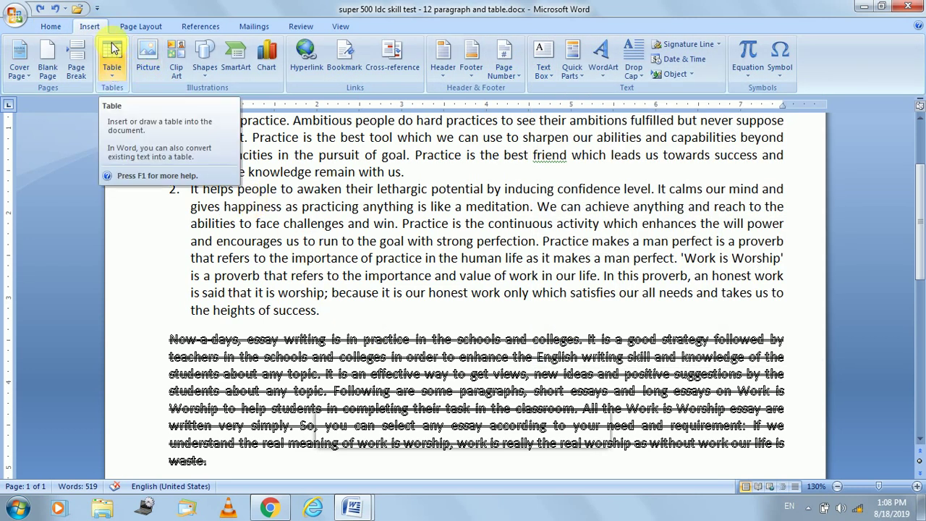
left_click(548, 71)
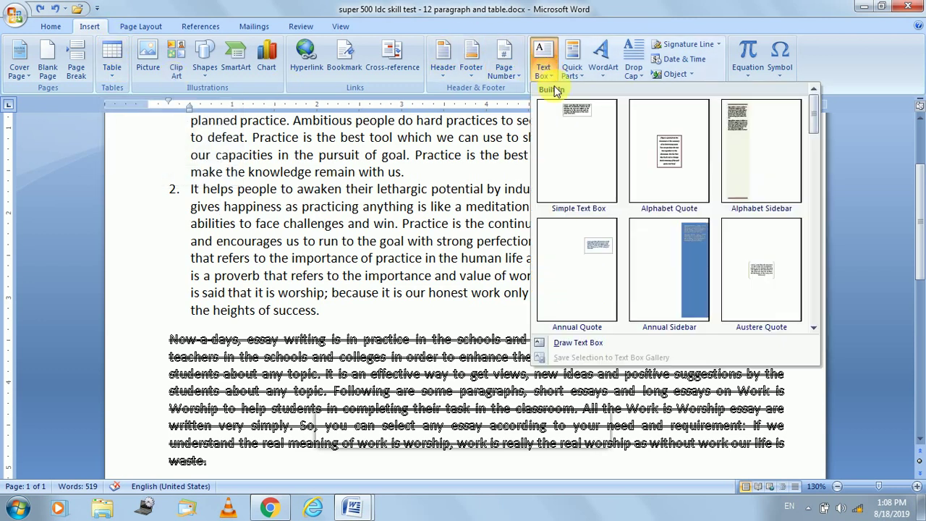
left_click(575, 342)
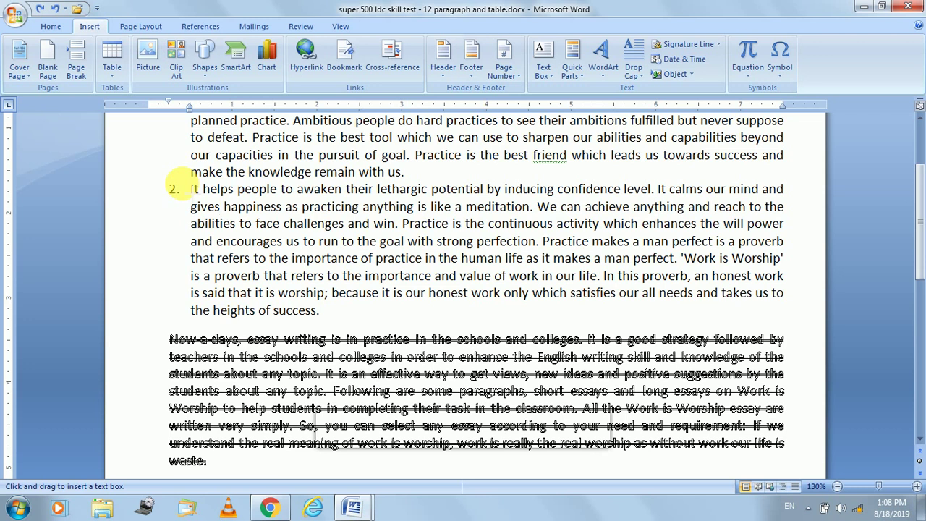
mouse_move(181, 184)
left_mouse_down()
mouse_move(696, 323)
mouse_move(800, 315)
mouse_move(804, 328)
left_mouse_up()
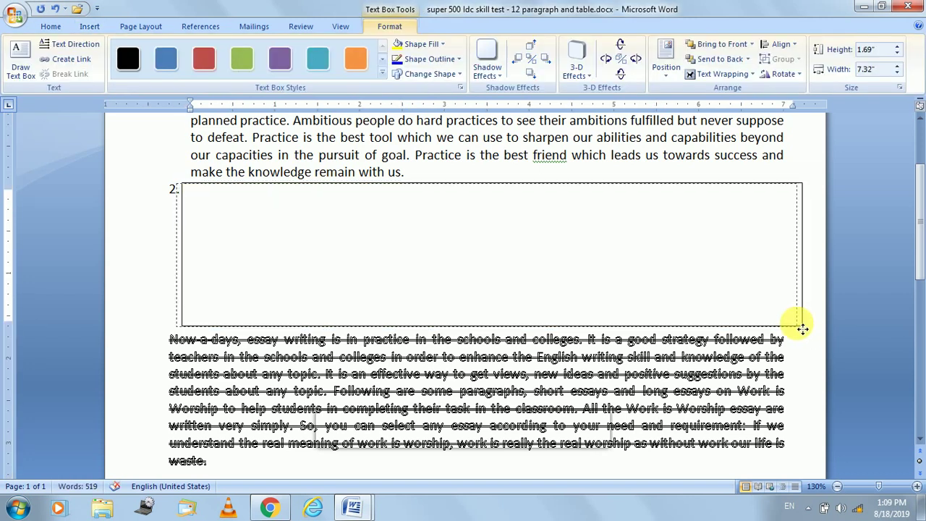
Set the text box's wrapping to Behind Text.
left_click_drag(803, 329, 803, 326)
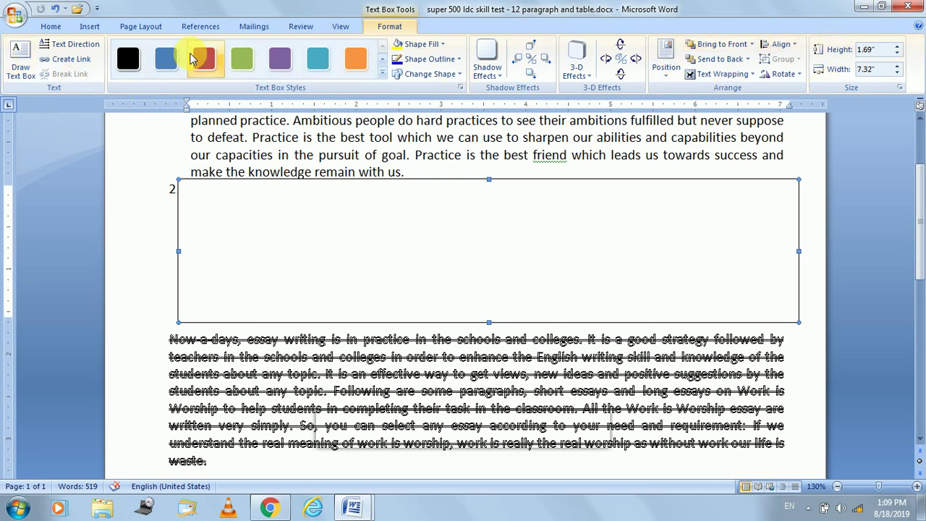
left_click(723, 74)
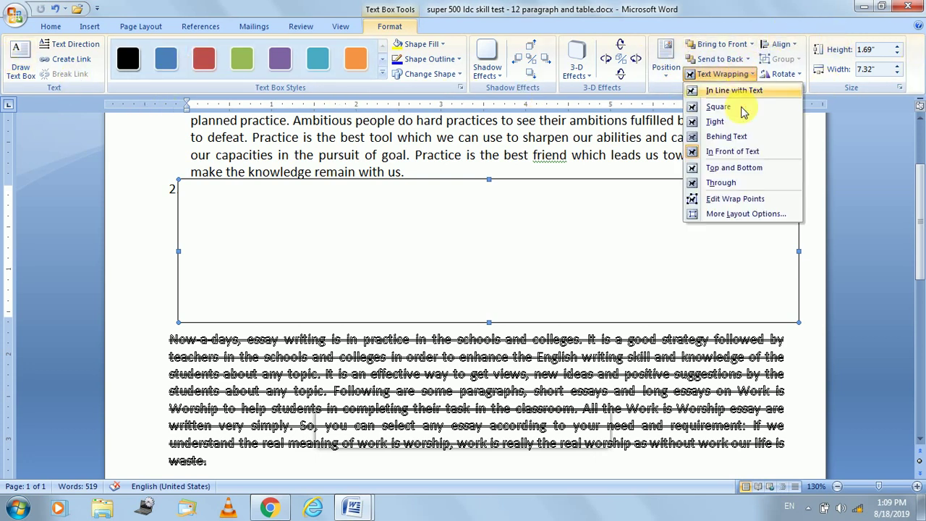
left_click(727, 137)
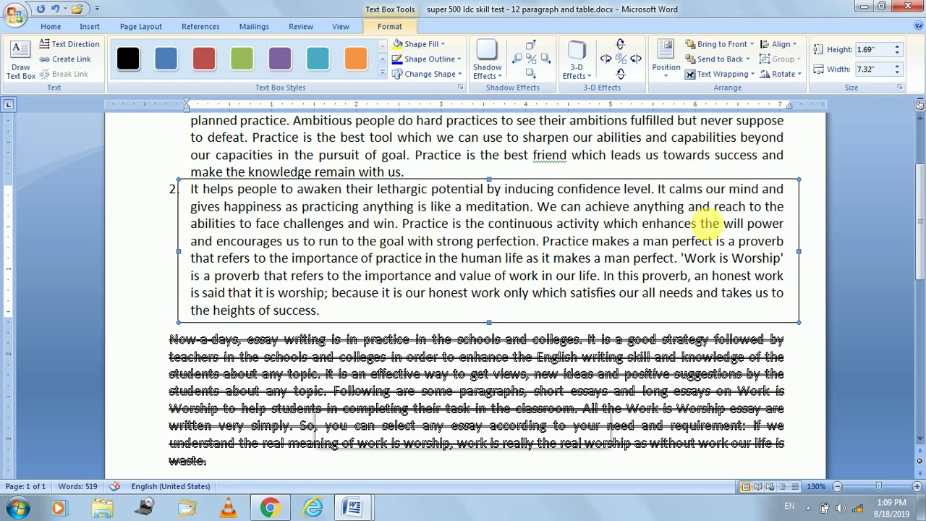
Give the text box a red fill, drop shadow and 3-D effect, then switch to the task list.
left_click(354, 58)
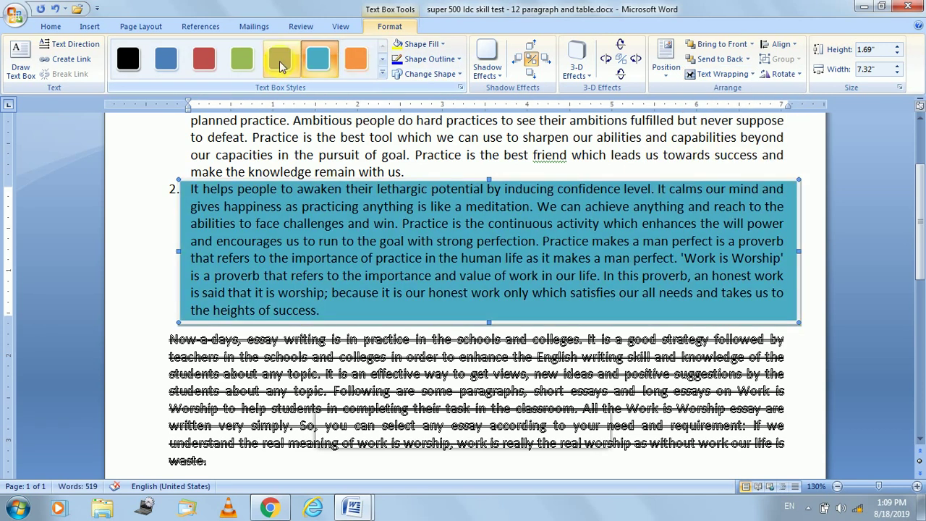
left_click(207, 64)
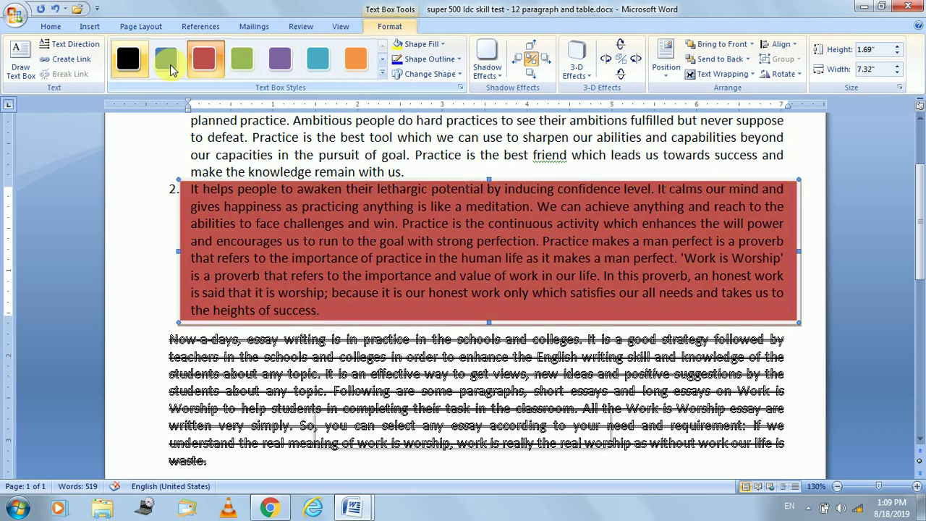
left_click(487, 59)
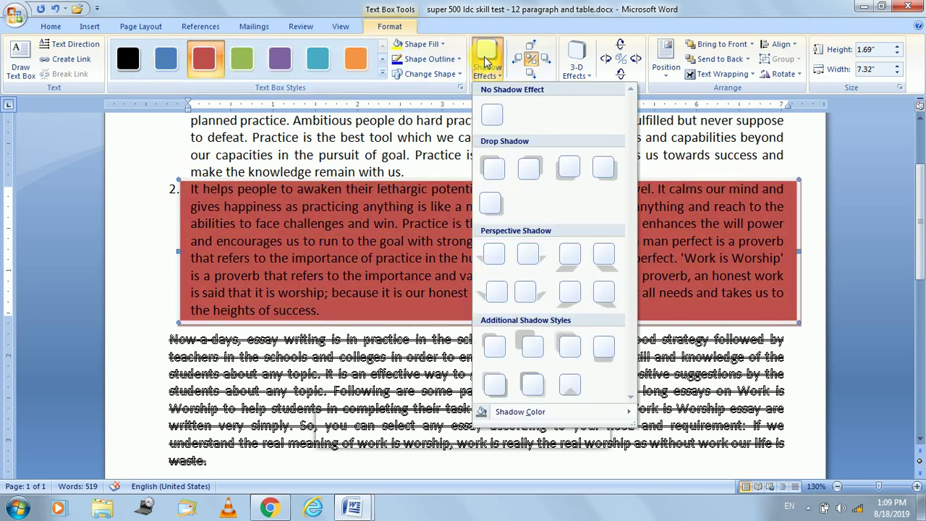
left_click(543, 175)
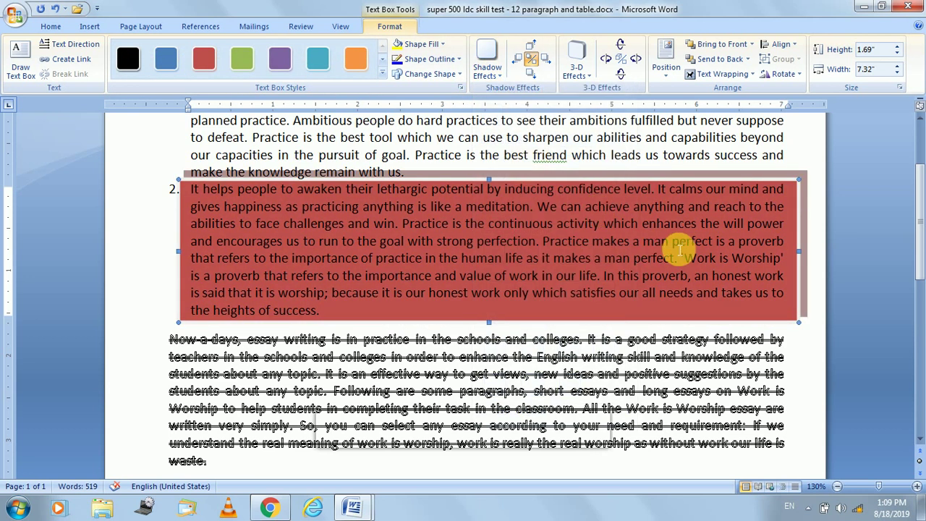
left_click(579, 65)
left_click(571, 220)
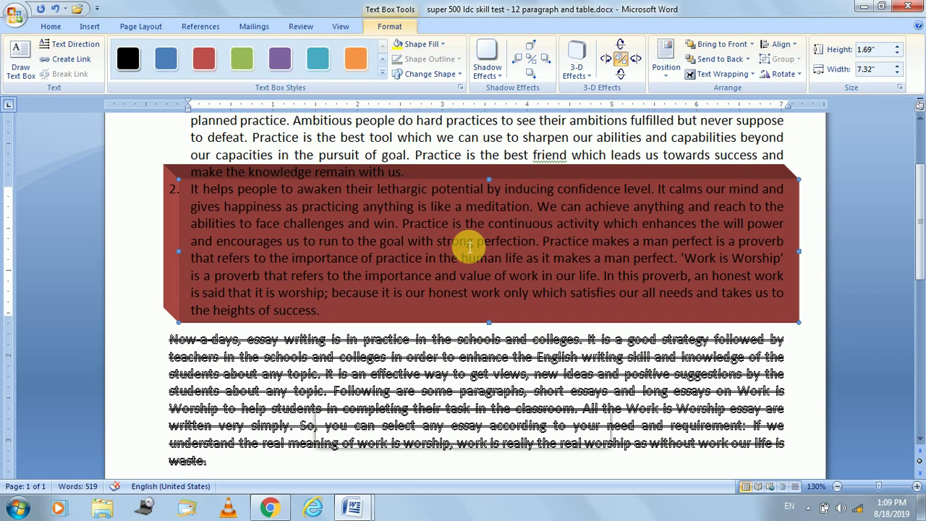
key("alt+Tab")
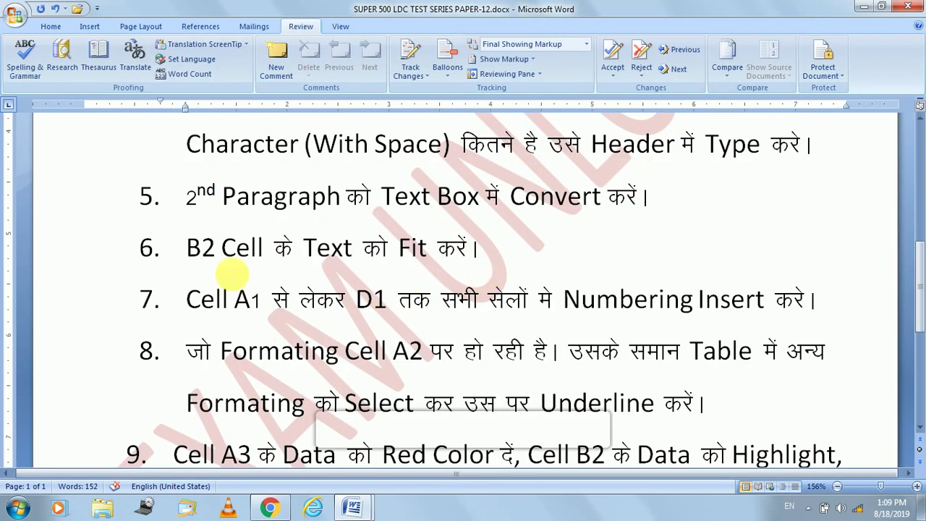
Highlight task 6 about fitting the B2 text, then return to the practice document's table.
left_click_drag(188, 248, 471, 249)
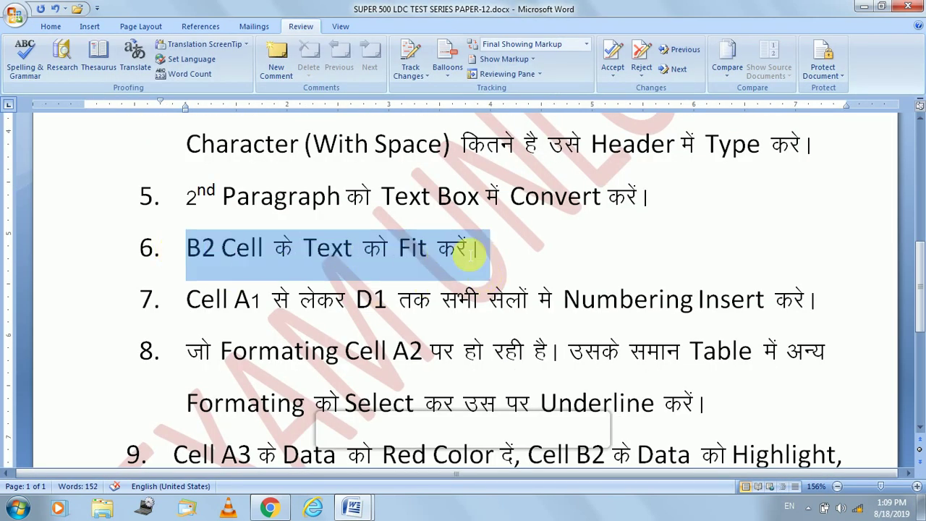
left_click(352, 508)
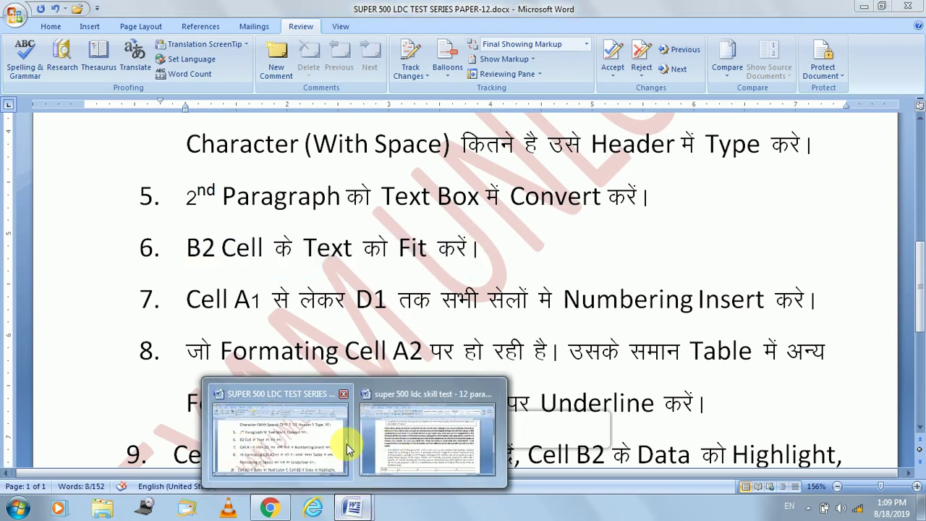
left_click(384, 474)
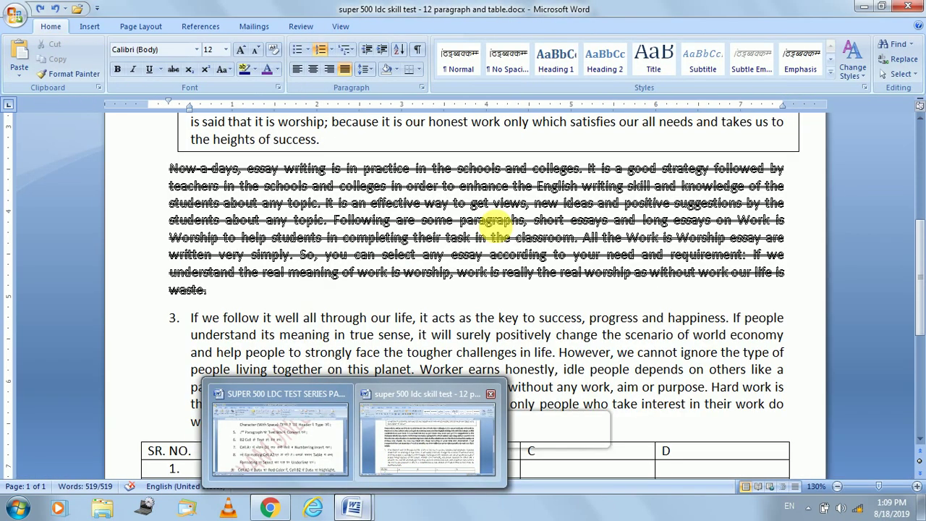
scroll(382, 232, "down", 5)
scroll(589, 237, "down", 2)
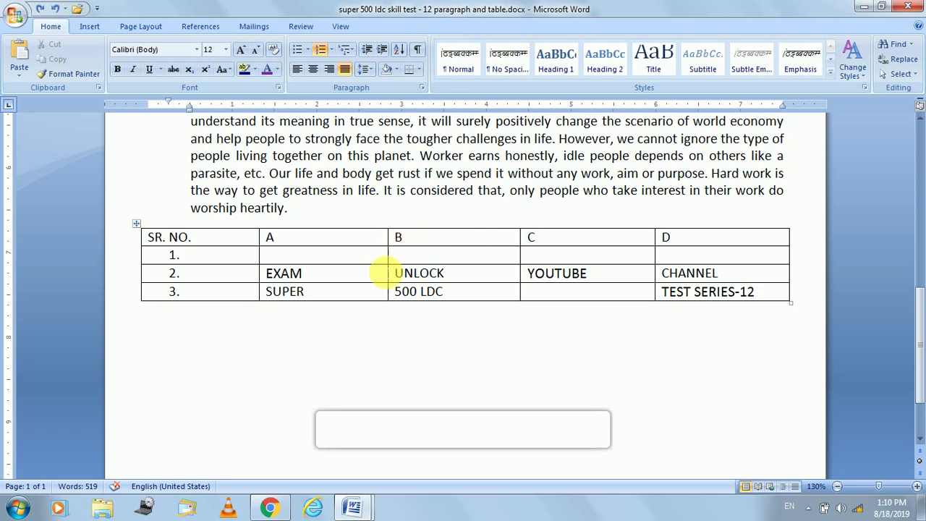
Open Table Properties for the UNLOCK cell and review its Table, Row, Column and Cell tabs.
left_click(463, 279)
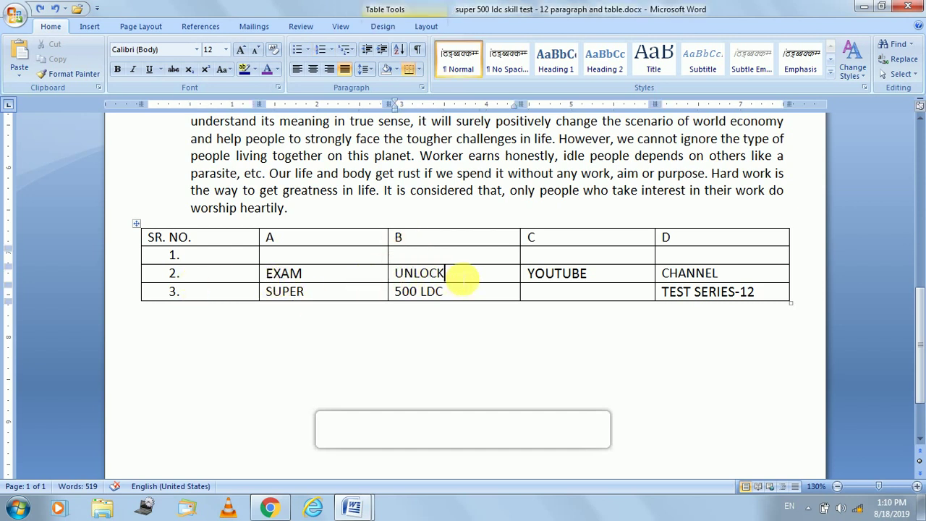
left_click(426, 26)
left_click(101, 65)
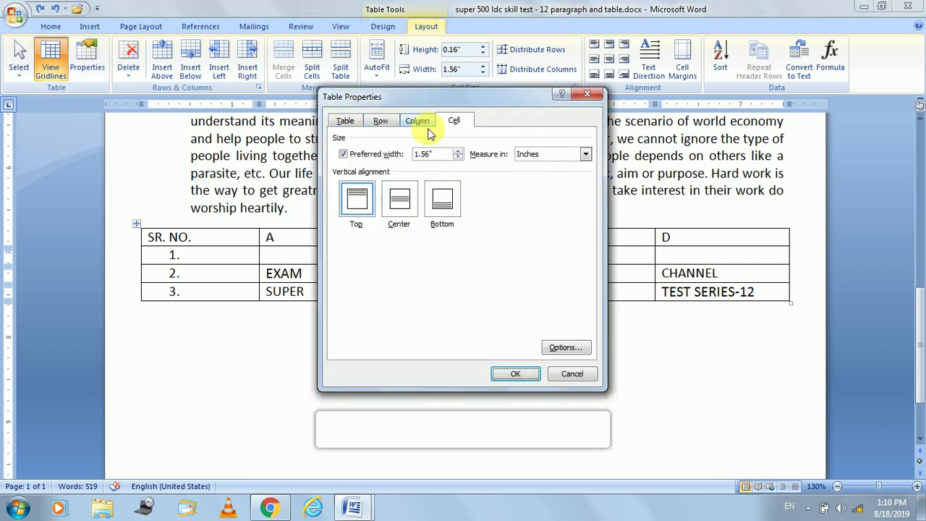
left_click(584, 94)
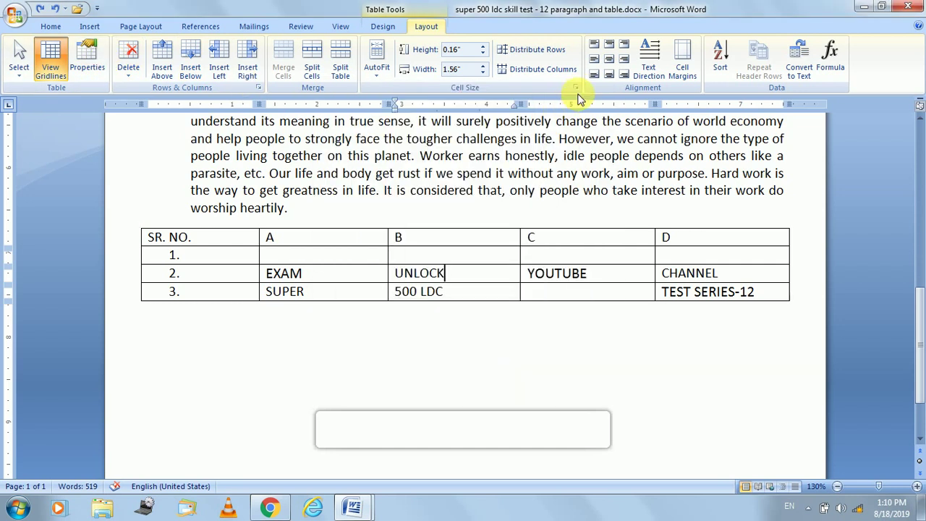
left_click(577, 88)
left_click(345, 121)
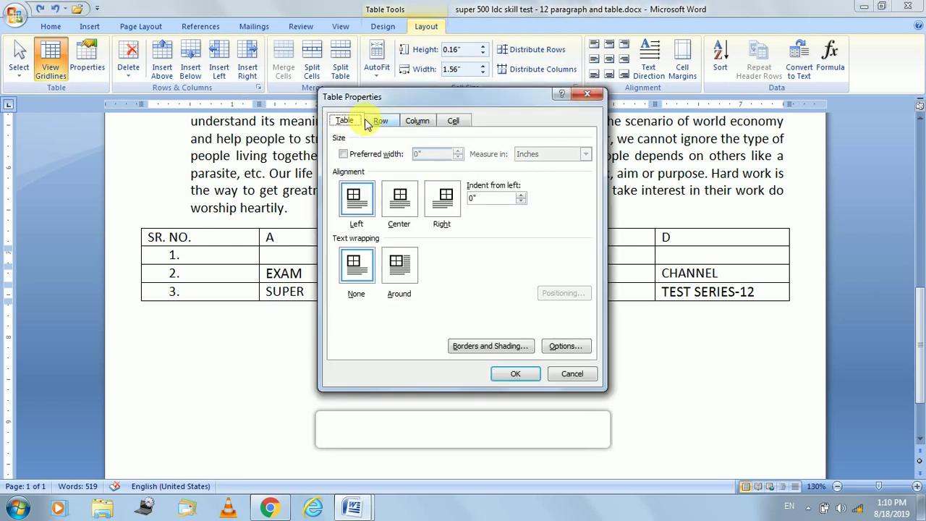
left_click(380, 121)
left_click(418, 121)
left_click(453, 120)
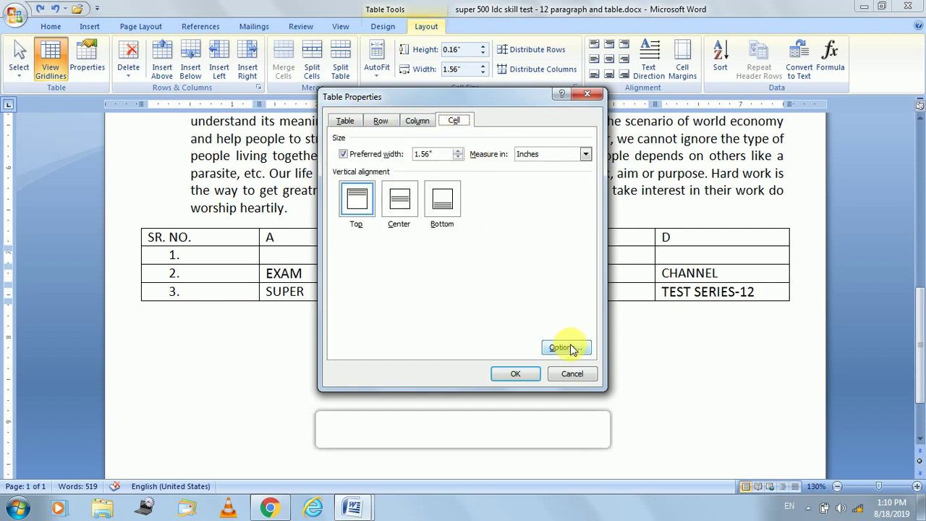
Turn on Fit text so UNLOCK stretches across its cell, then go back to the task list.
left_click(566, 348)
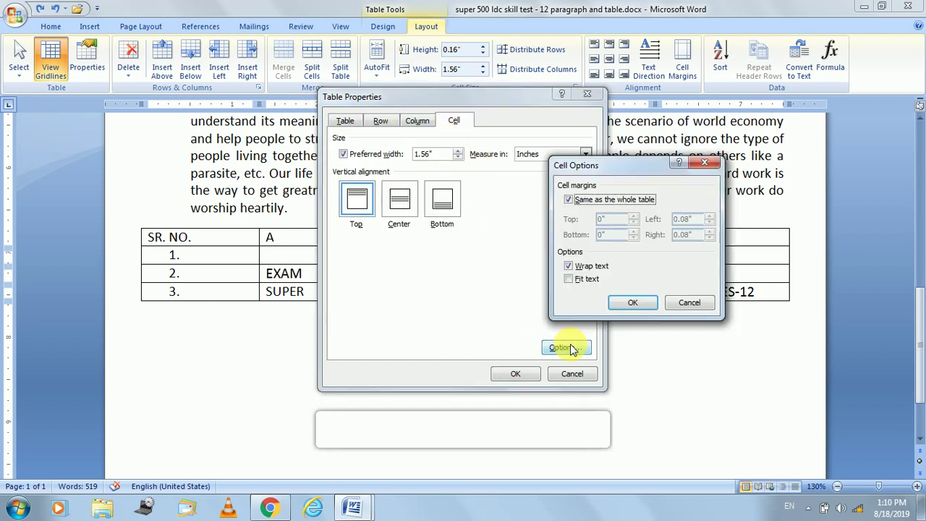
left_click(617, 302)
left_click(522, 373)
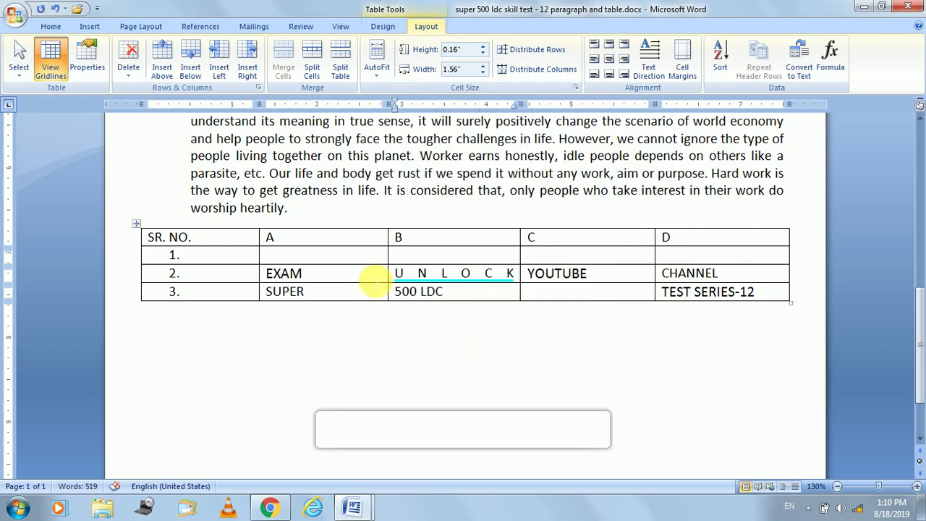
left_click(512, 275)
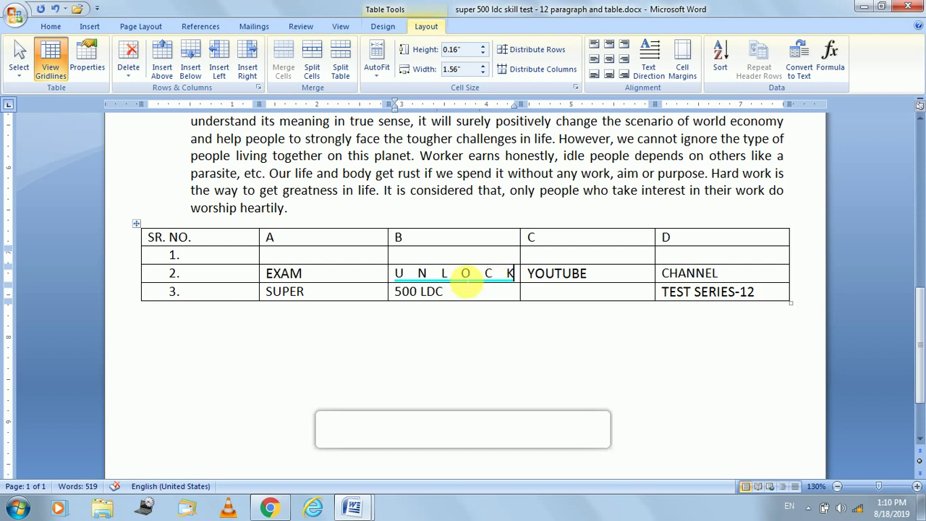
key("alt+Tab")
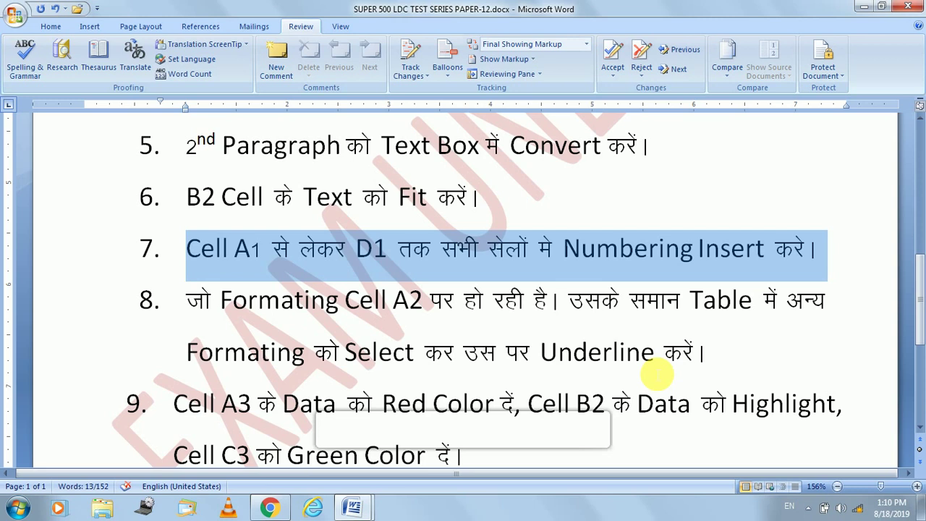
Bring the practice document forward and select the numbered cells in the first table row.
left_click(352, 508)
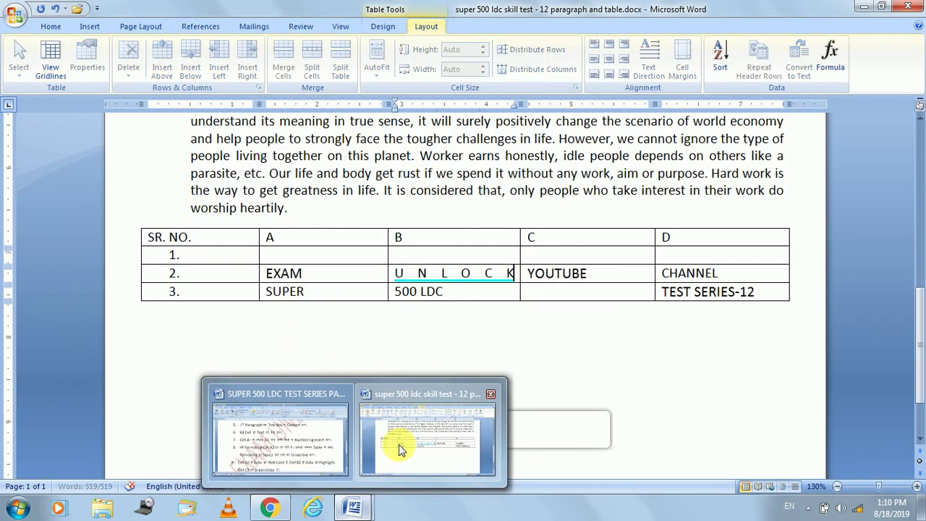
left_click(401, 450)
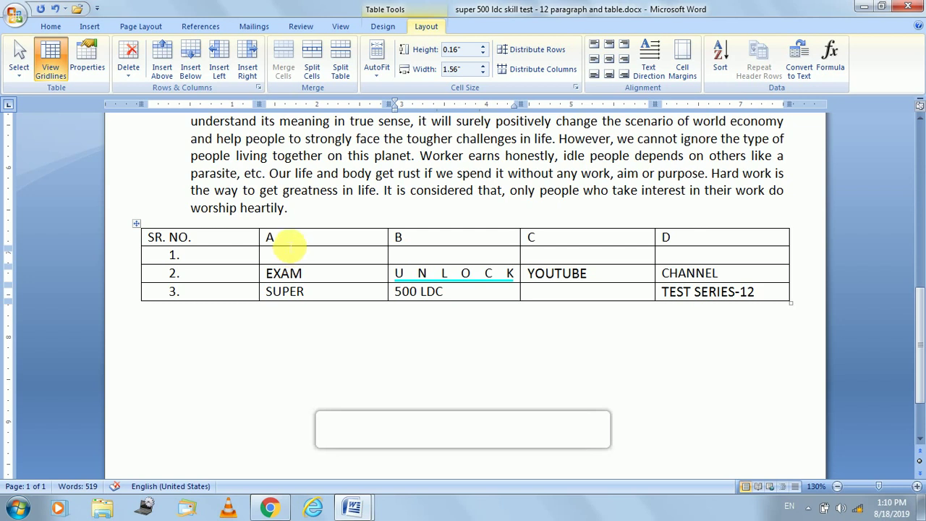
left_click(217, 259)
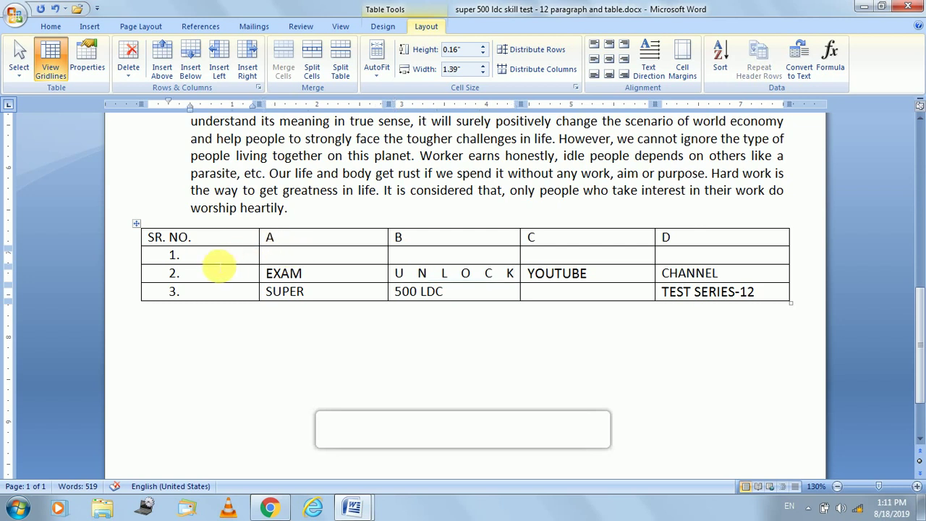
left_click_drag(304, 257, 717, 254)
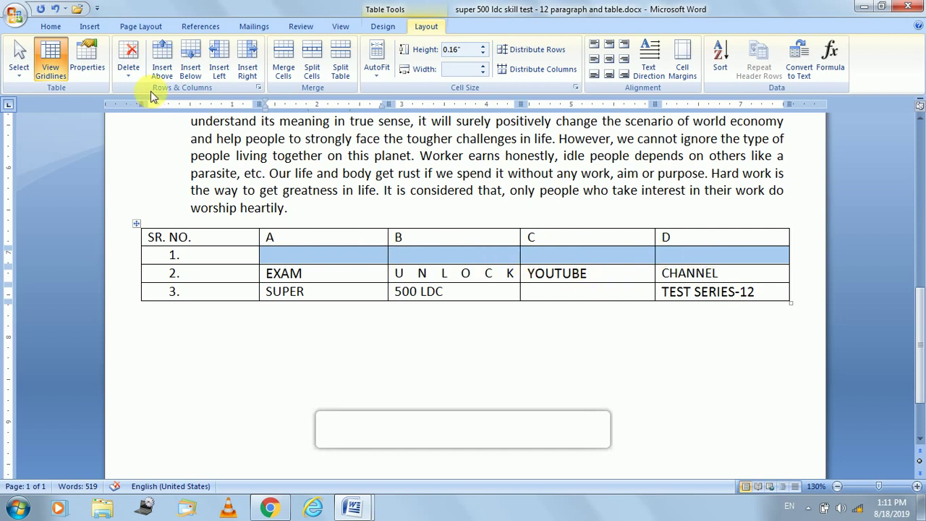
left_click(61, 29)
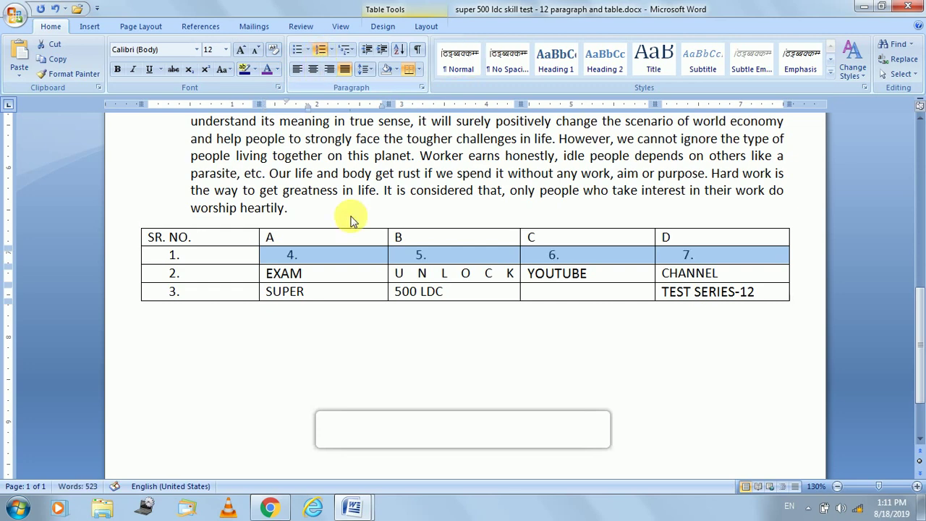
scroll(279, 310, "up", 4)
scroll(258, 289, "up", 2)
scroll(203, 188, "up", 2)
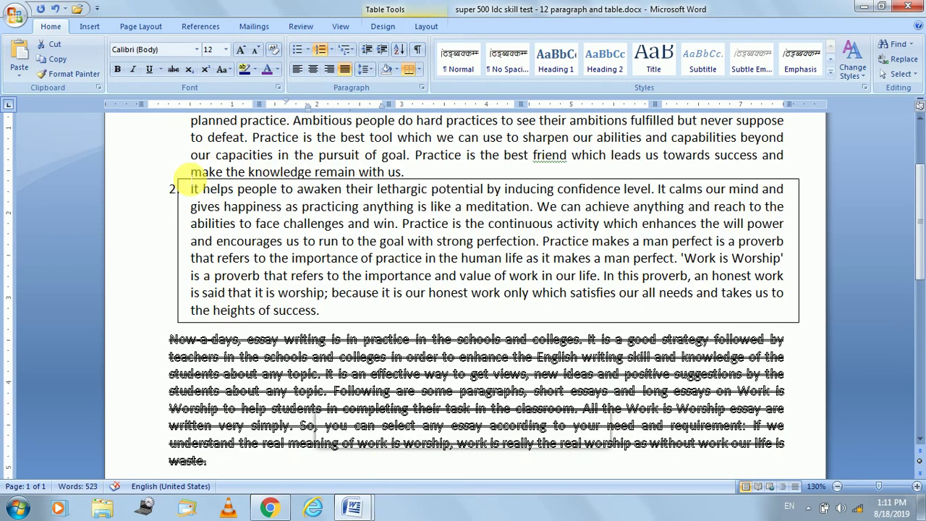
scroll(196, 181, "up", 1)
scroll(233, 202, "down", 5)
scroll(288, 273, "down", 4)
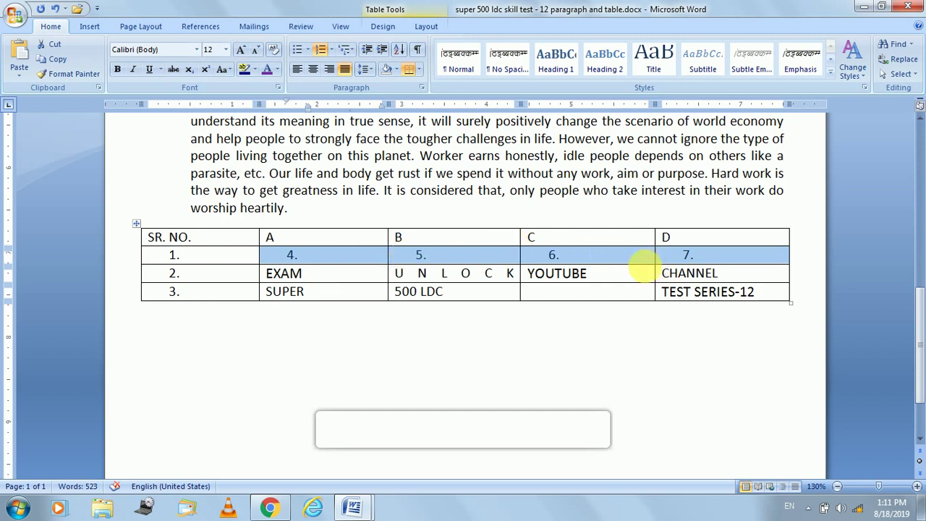
Restart the numbering at 1 with Set Numbering Value so A1 to D1 read 1. to 4.
left_click(346, 262)
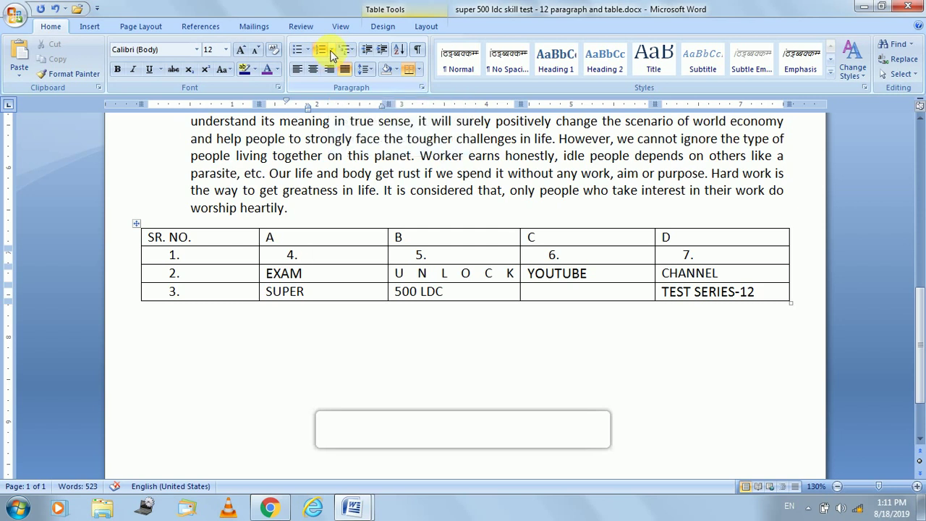
left_click(331, 51)
left_click(268, 306)
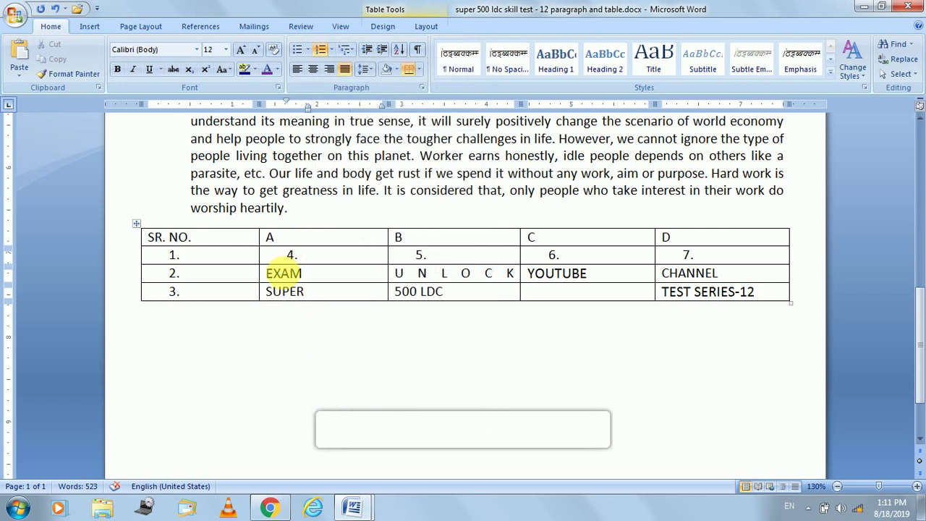
left_click(290, 256)
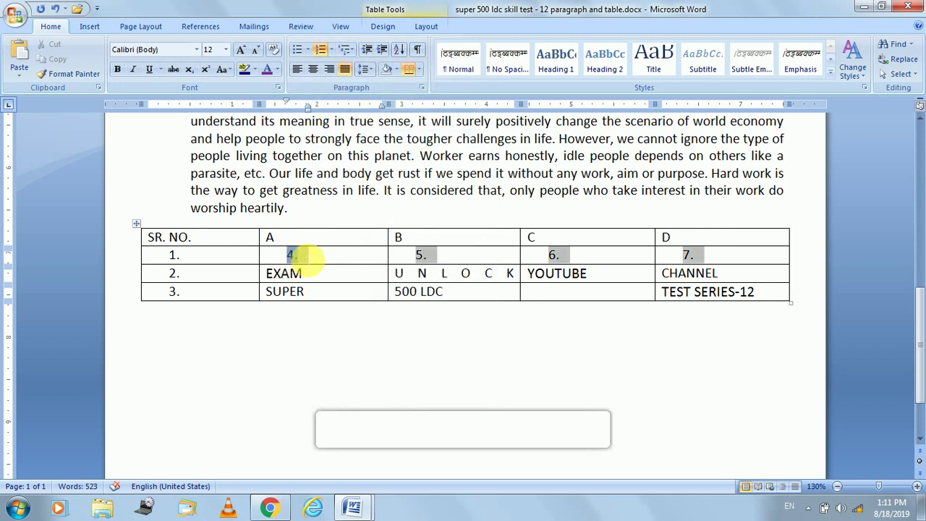
left_click(321, 256)
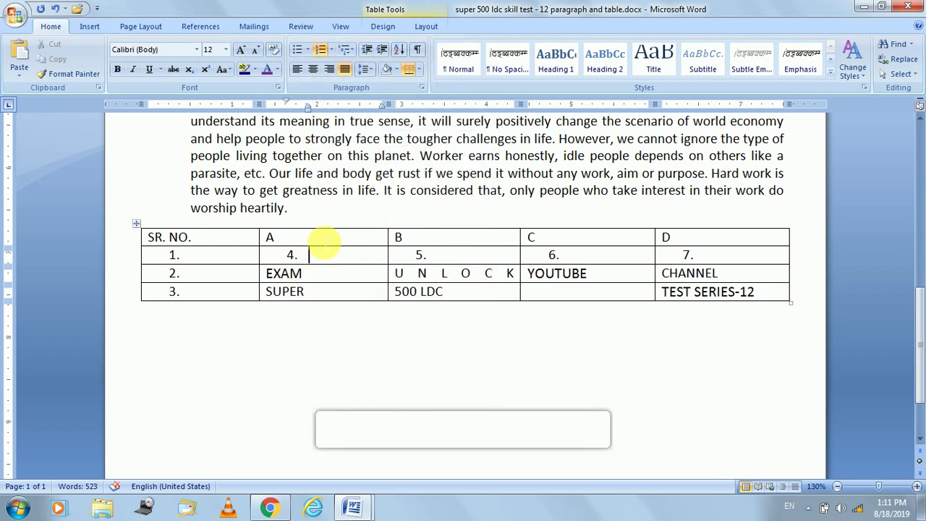
left_click(330, 51)
left_click(339, 409)
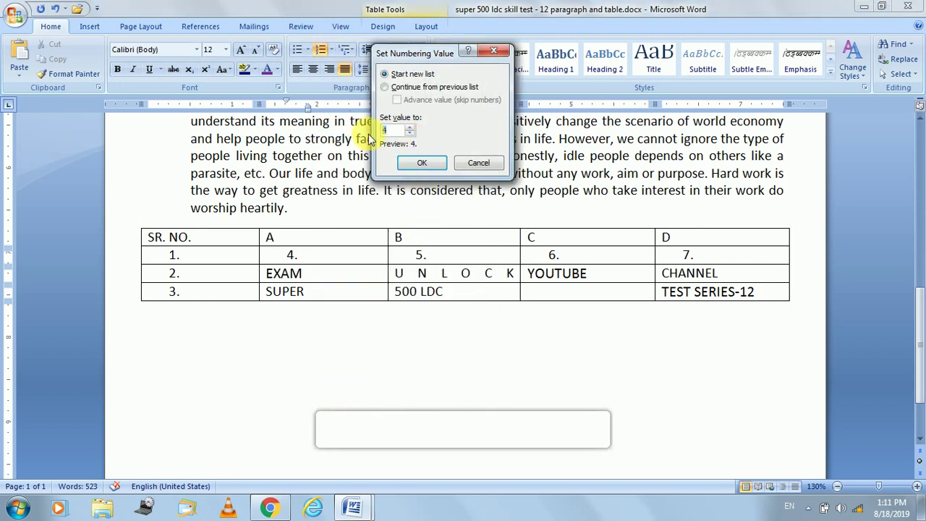
key("Return")
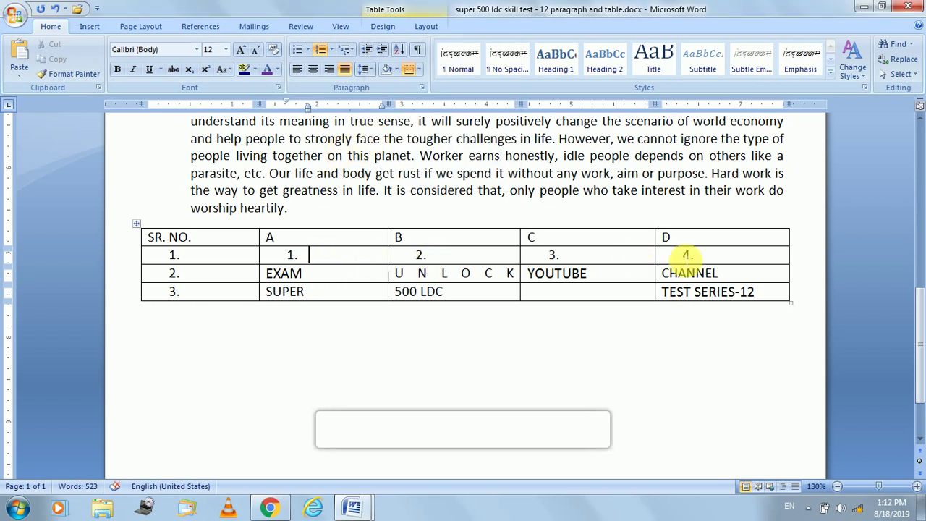
mouse_move(687, 254)
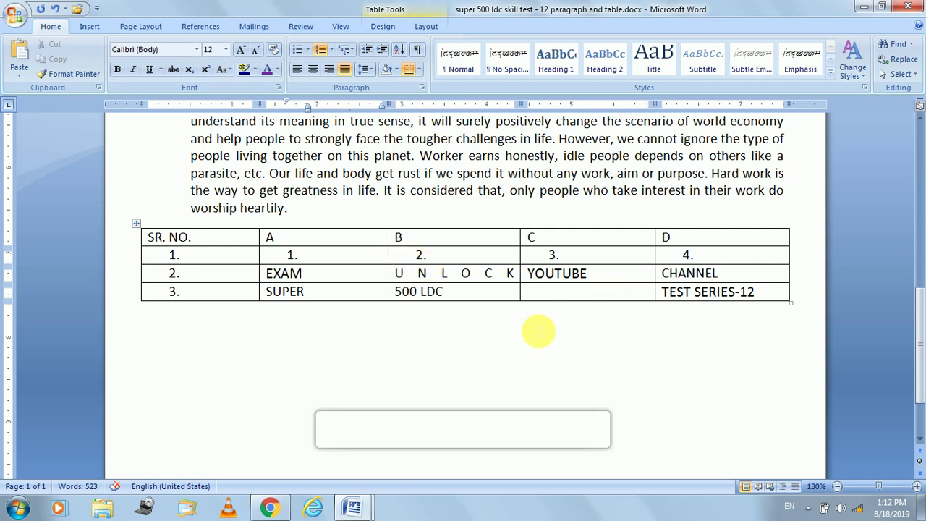
key("alt+Tab")
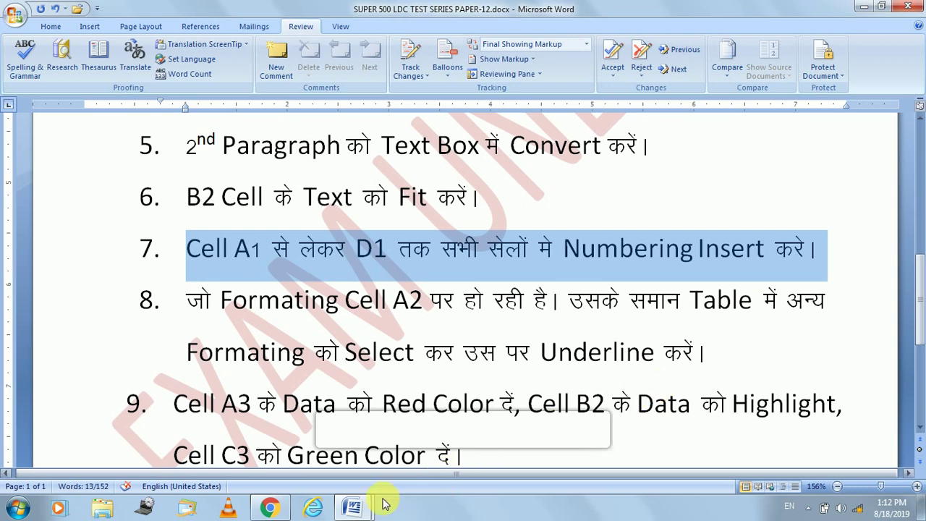
Select all text formatted like EXAM and underline EXAM, YOUTUBE and TEST SERIES-12.
left_click(358, 510)
mouse_move(353, 507)
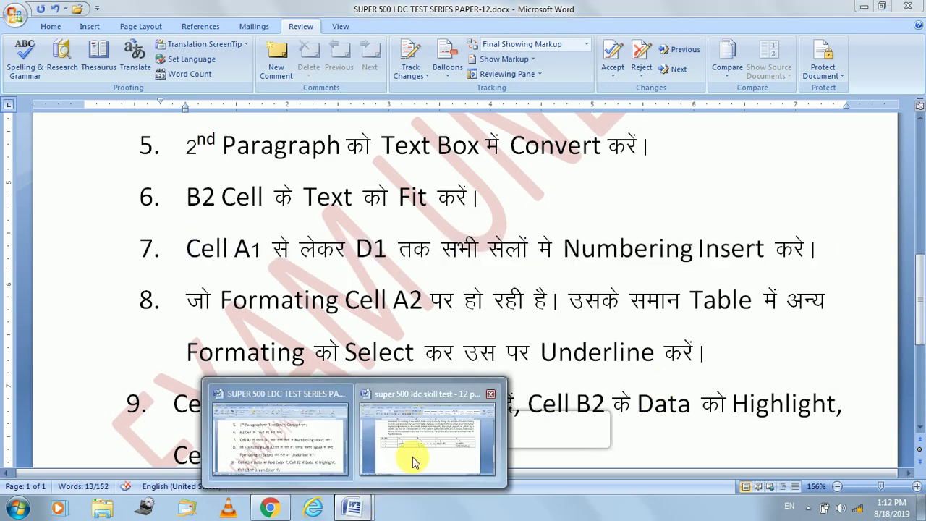
left_click(414, 459)
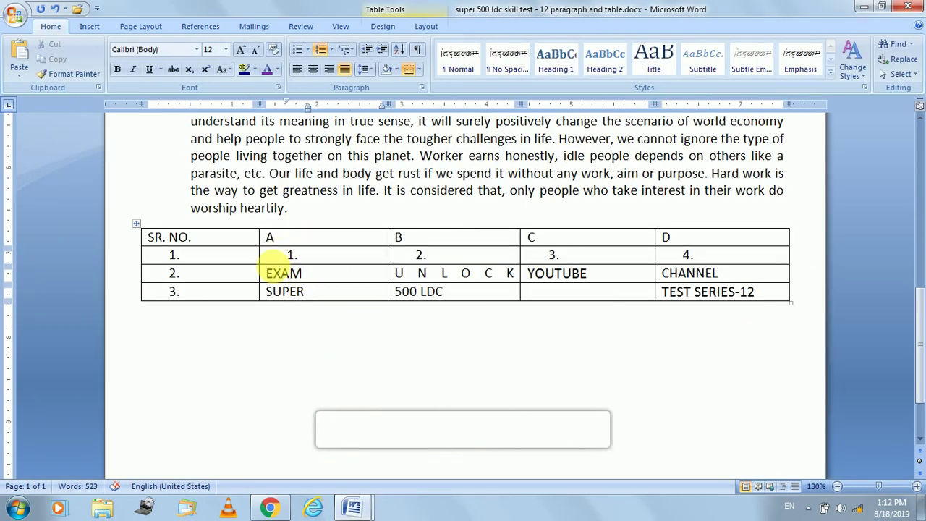
left_click(270, 273)
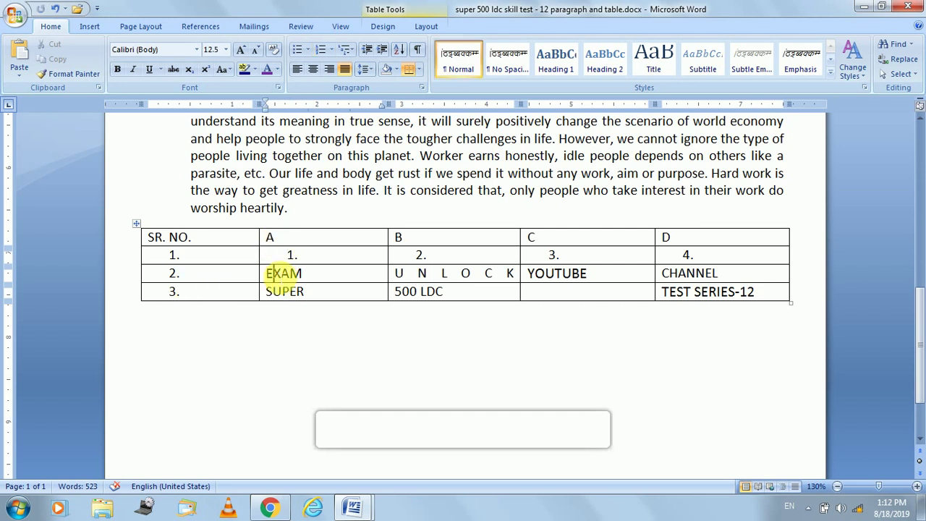
left_click(898, 74)
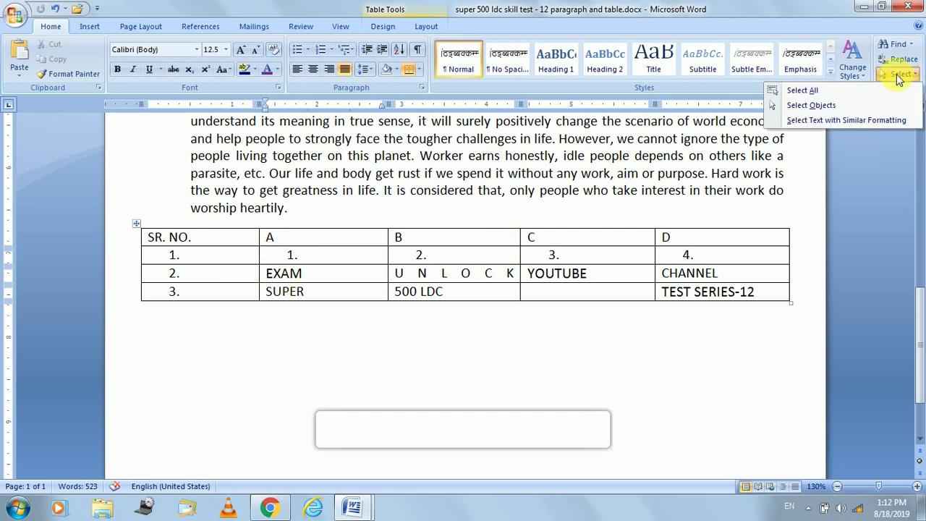
left_click(868, 121)
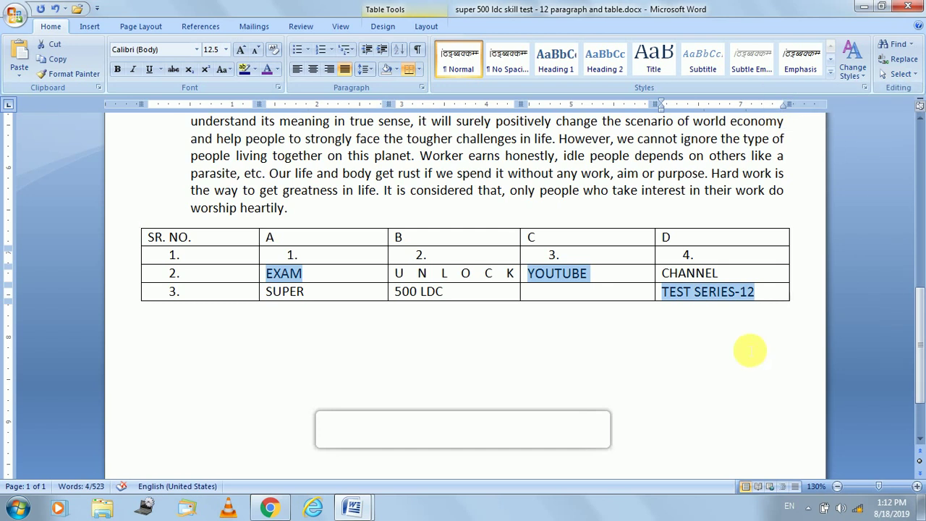
left_click(150, 70)
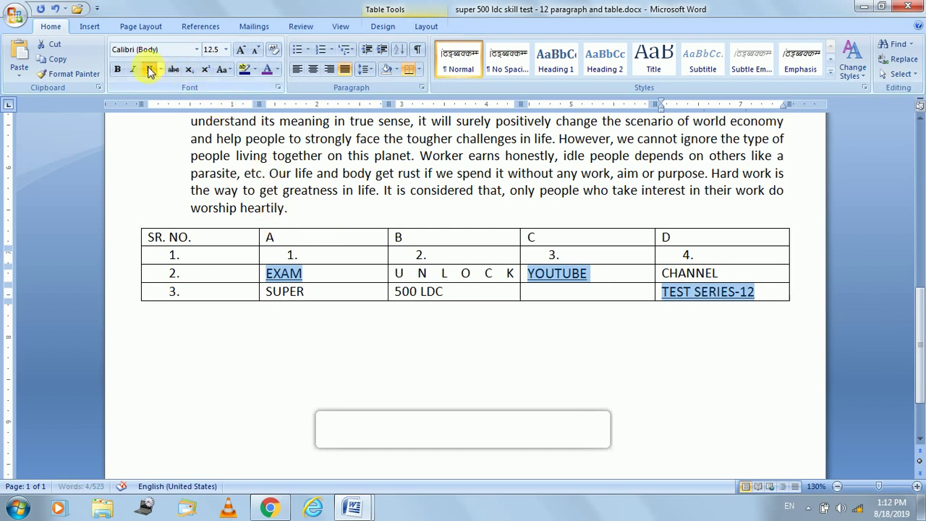
left_click(509, 340)
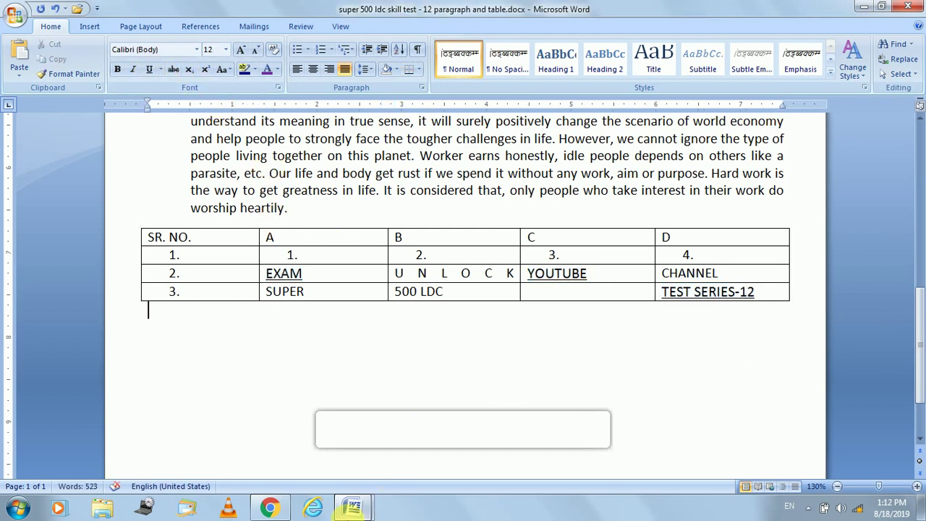
Scroll to task 9, select its instruction to colour cell A3 red, then return to the practice table.
left_click(292, 399)
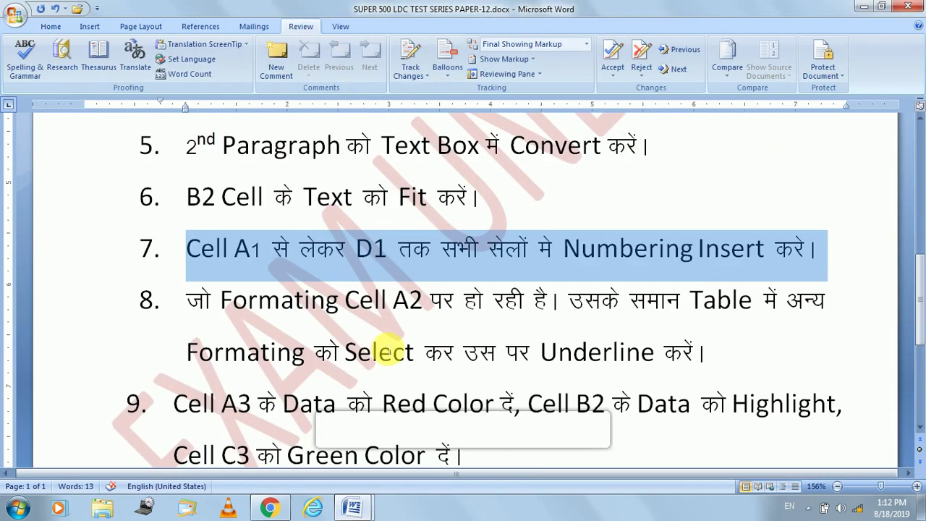
scroll(398, 340, "down", 1)
scroll(352, 300, "down", 2)
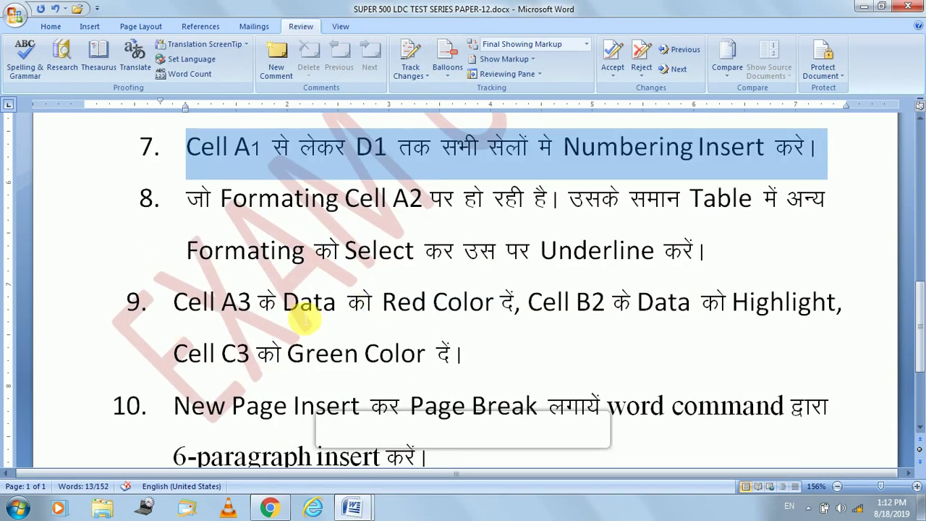
scroll(337, 306, "down", 2)
left_click(176, 251)
left_click_drag(176, 251, 472, 311)
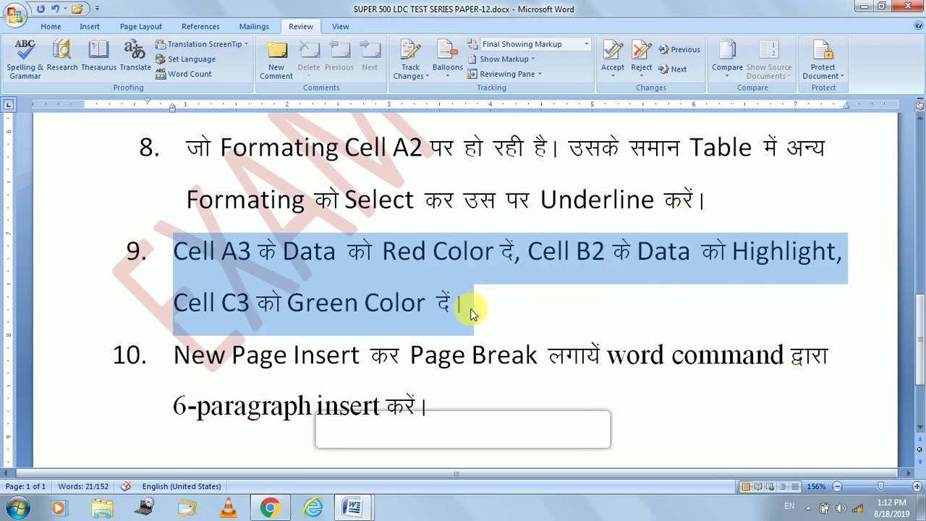
left_click(513, 323)
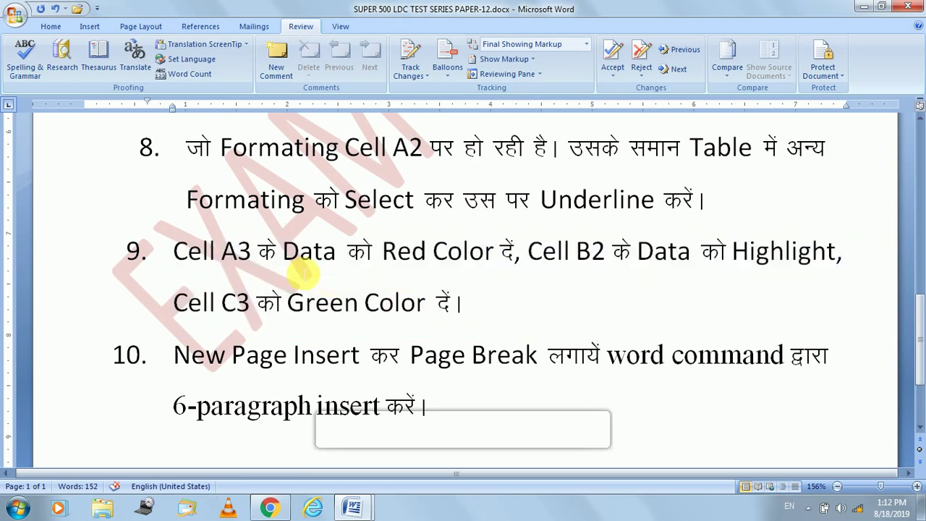
left_click_drag(173, 251, 513, 264)
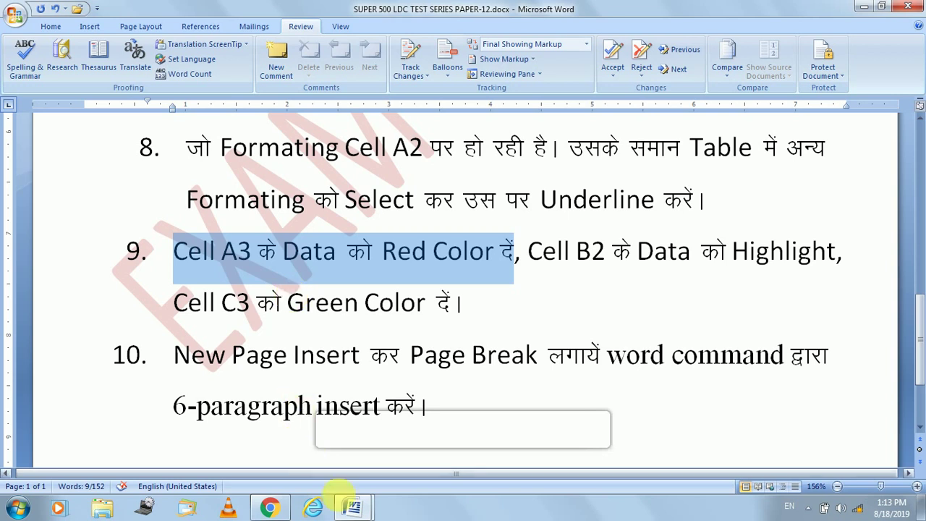
left_click(358, 506)
left_click(424, 442)
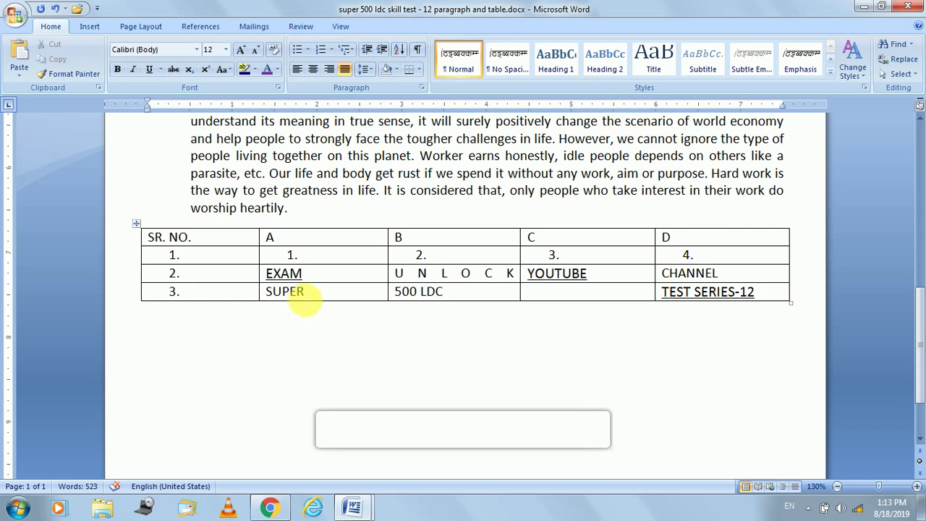
Select cell A3 and change the SUPER text's font colour to red.
left_click(296, 292)
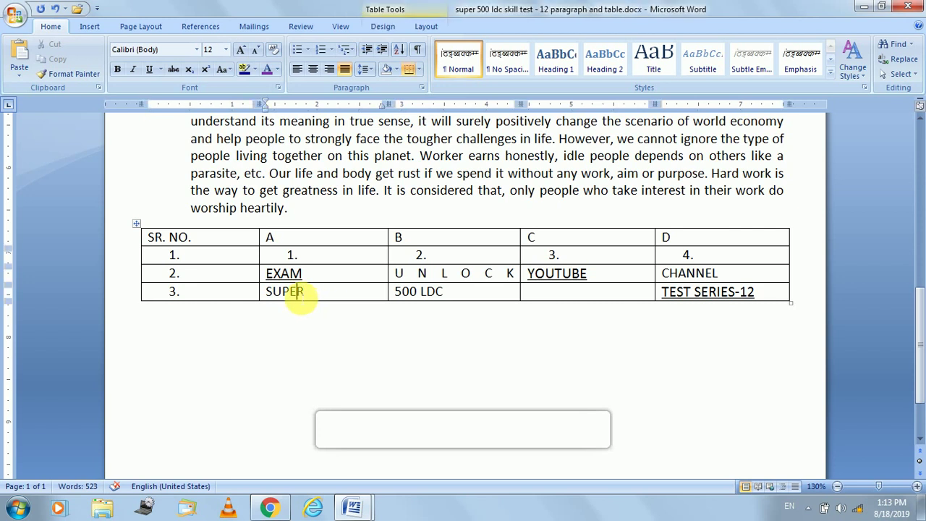
left_click(416, 26)
left_click(18, 61)
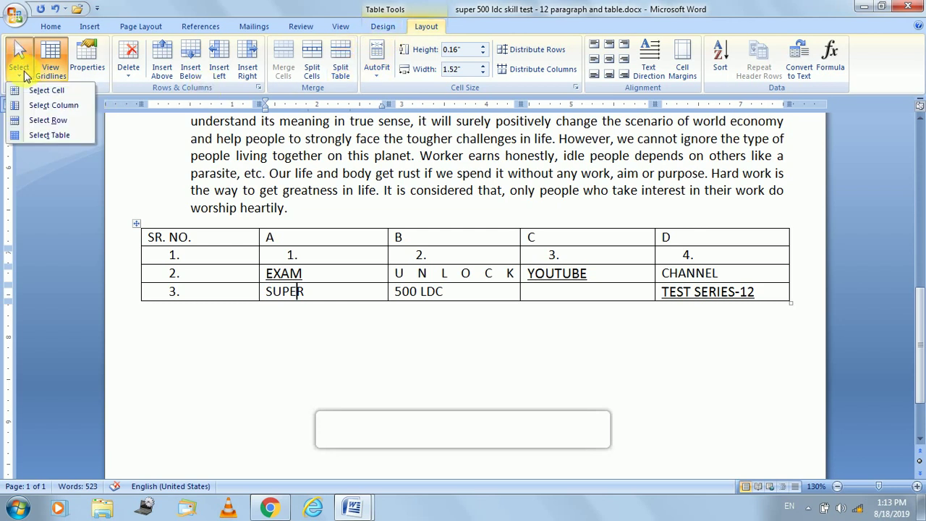
left_click(32, 90)
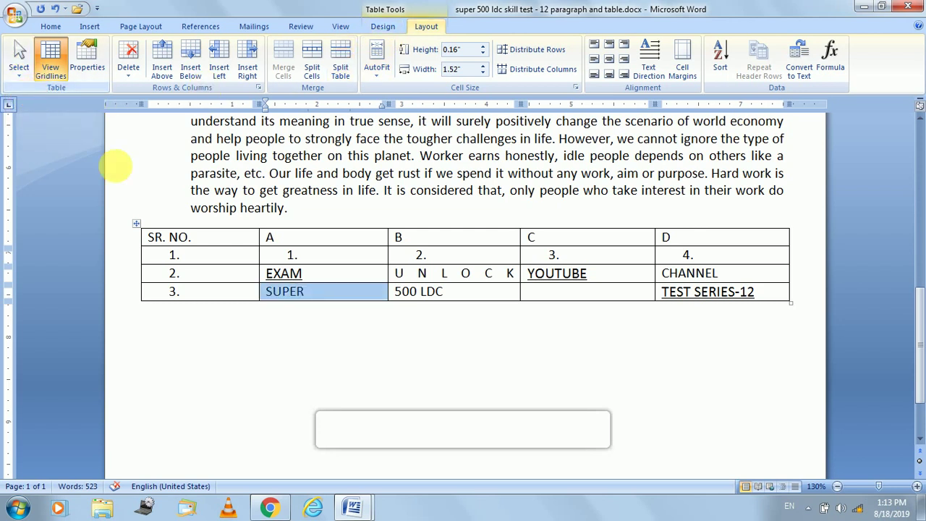
left_click(51, 27)
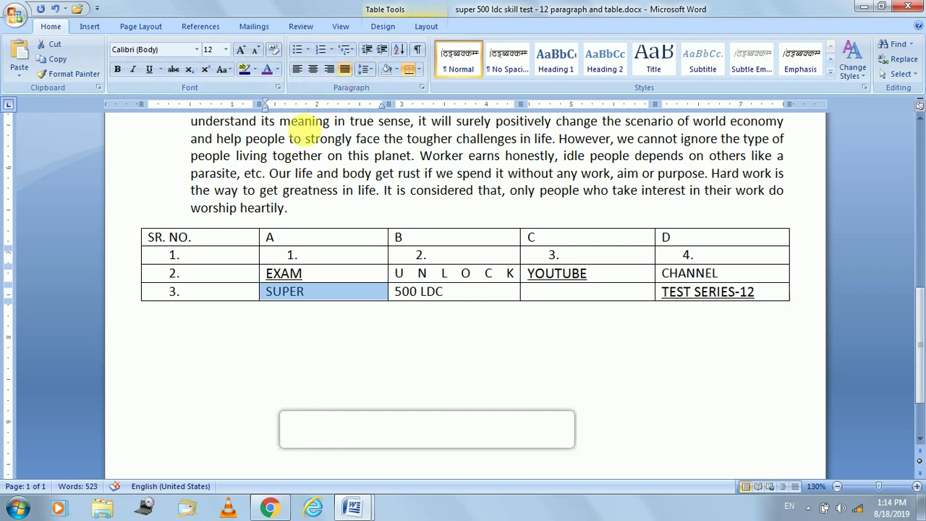
left_click(278, 70)
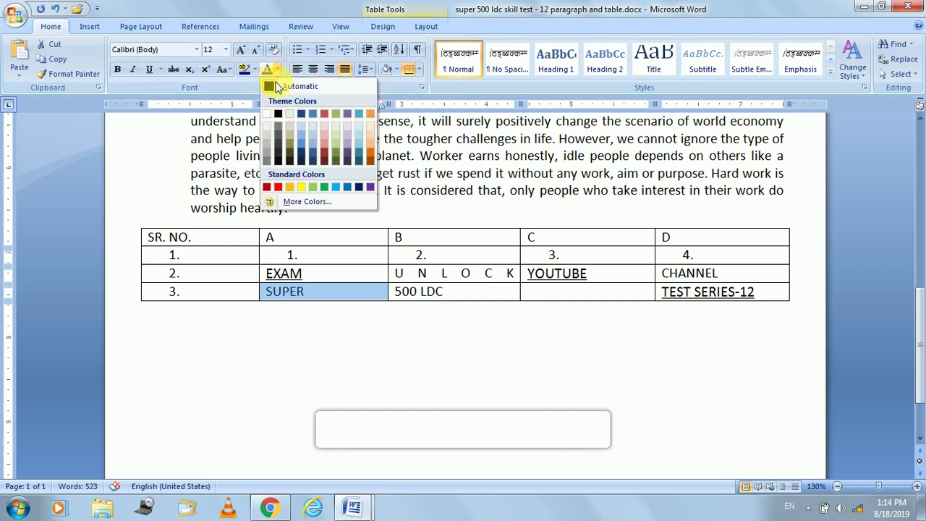
left_click(278, 187)
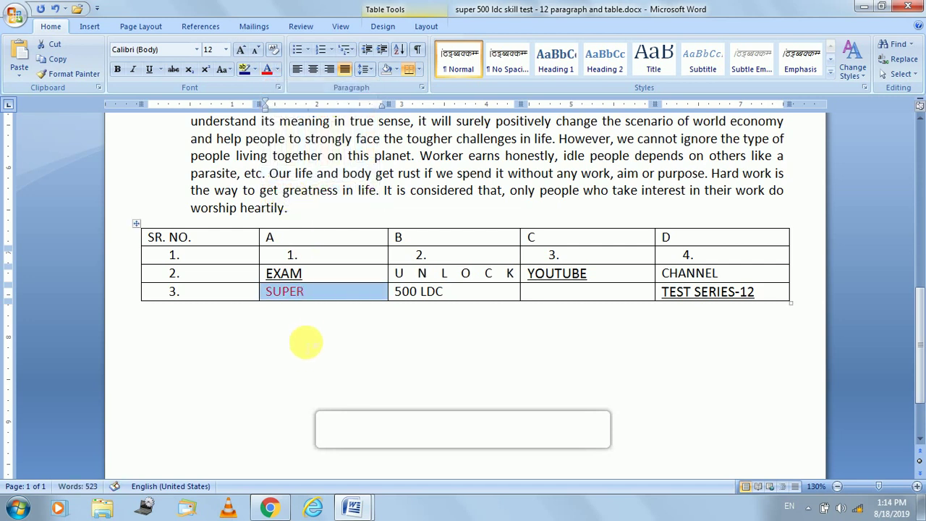
left_click(308, 338)
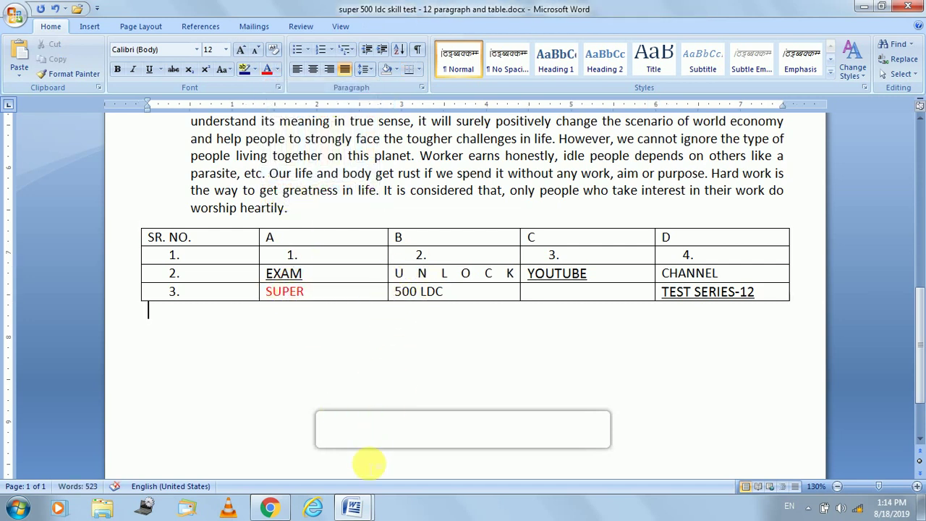
left_click(352, 506)
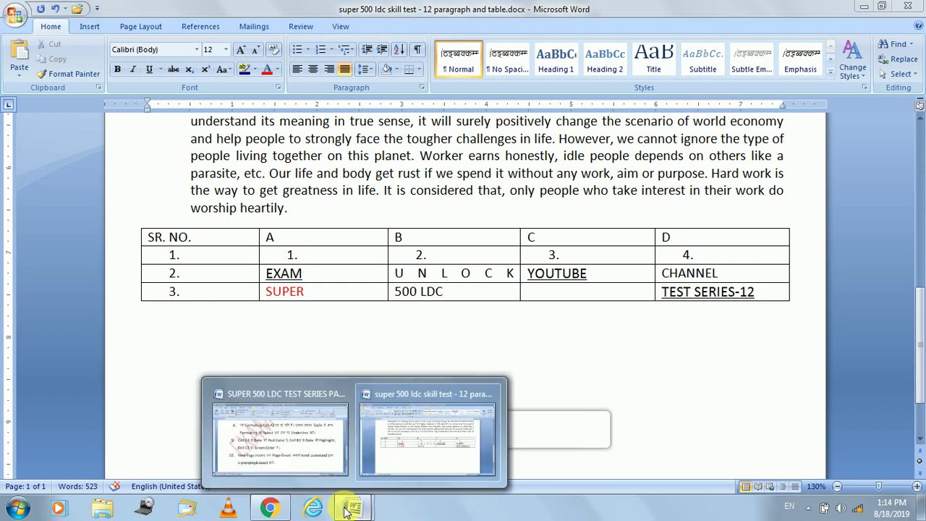
left_click(304, 454)
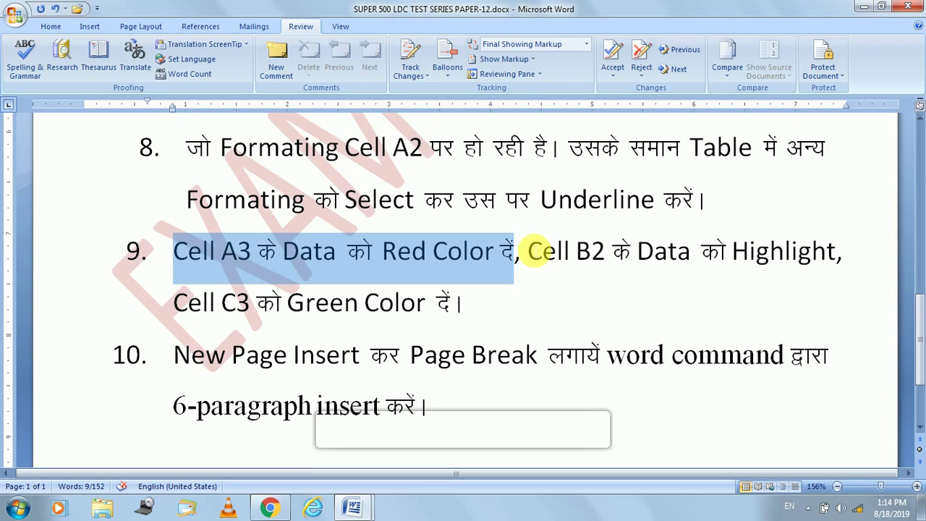
Select the Cell B2 highlight instruction in the task list and return to the practice table.
left_click_drag(529, 251, 833, 253)
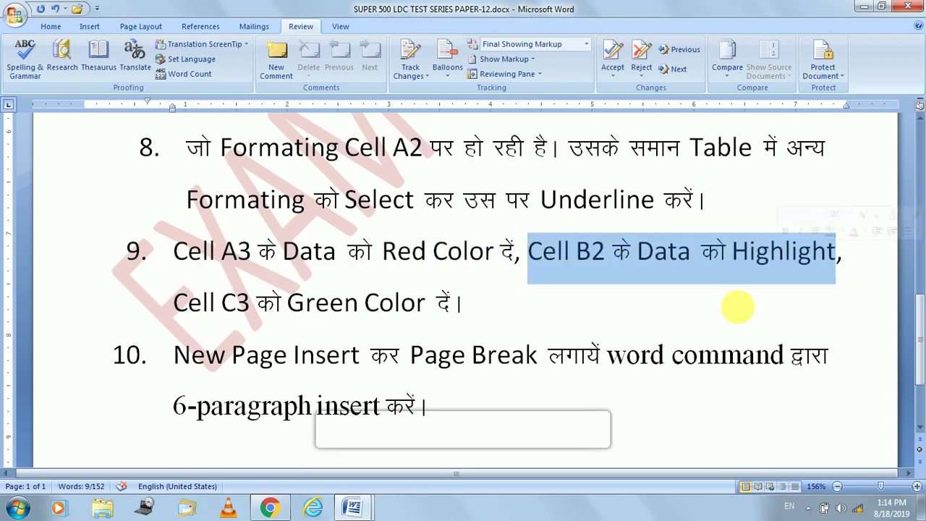
left_click(352, 507)
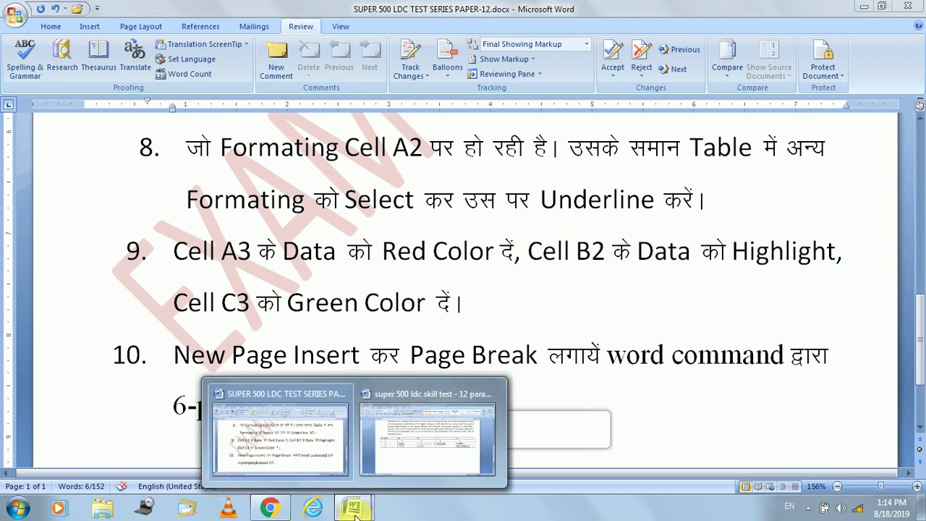
left_click(388, 463)
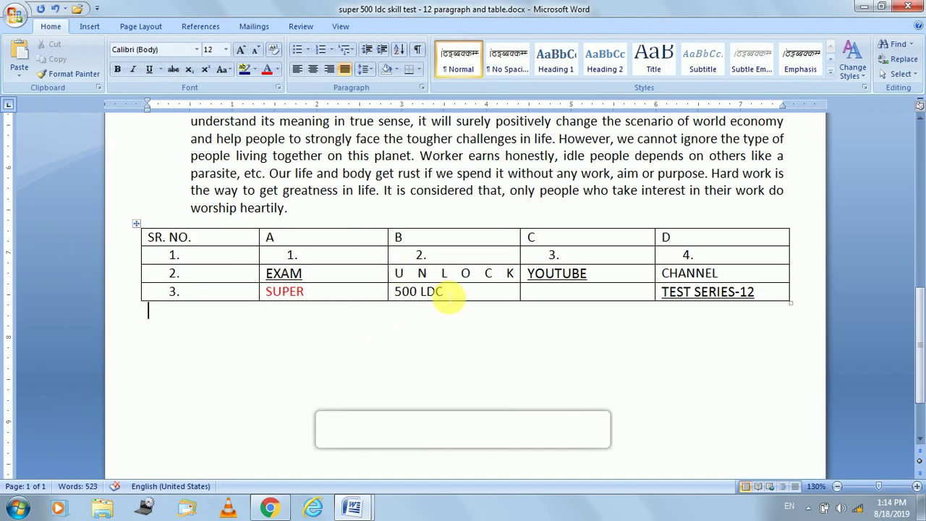
Select the 500 LDC cell and give its text a yellow highlight.
left_click(449, 295)
left_click(426, 28)
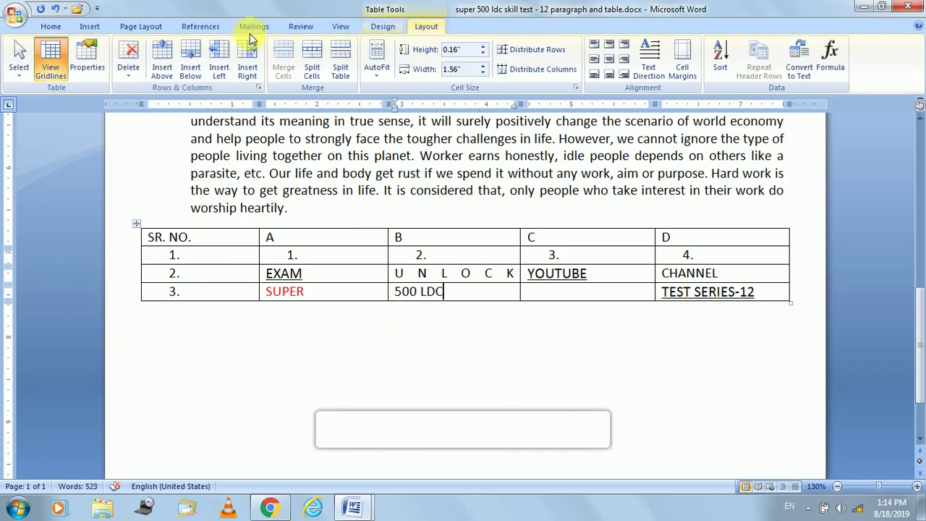
left_click(21, 63)
left_click(43, 89)
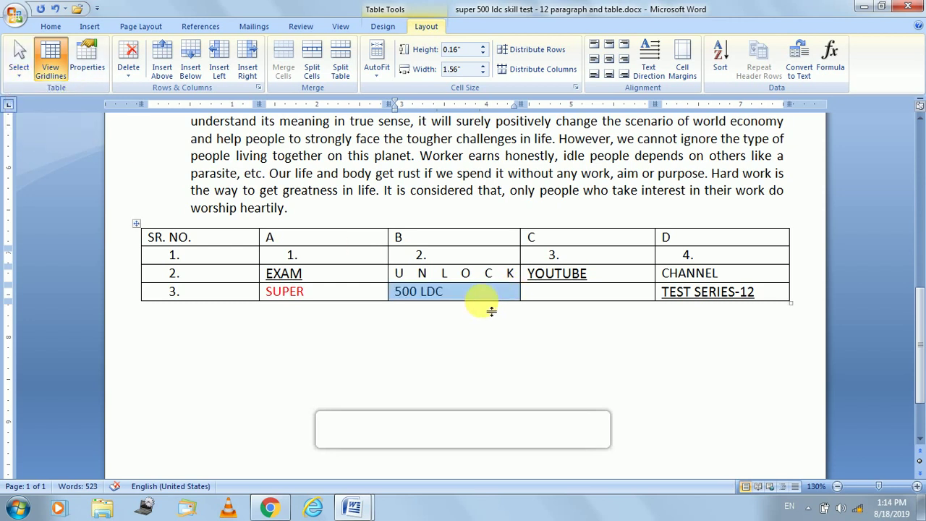
left_click(53, 29)
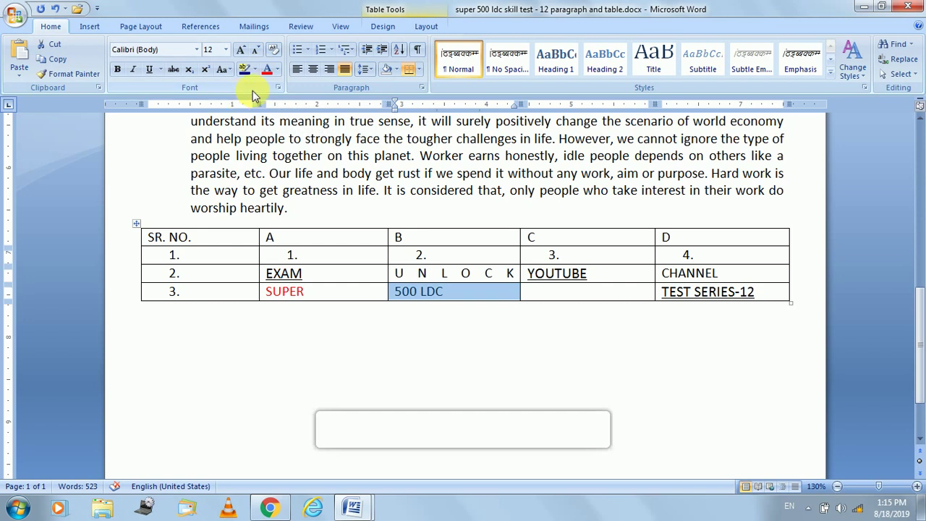
left_click(255, 70)
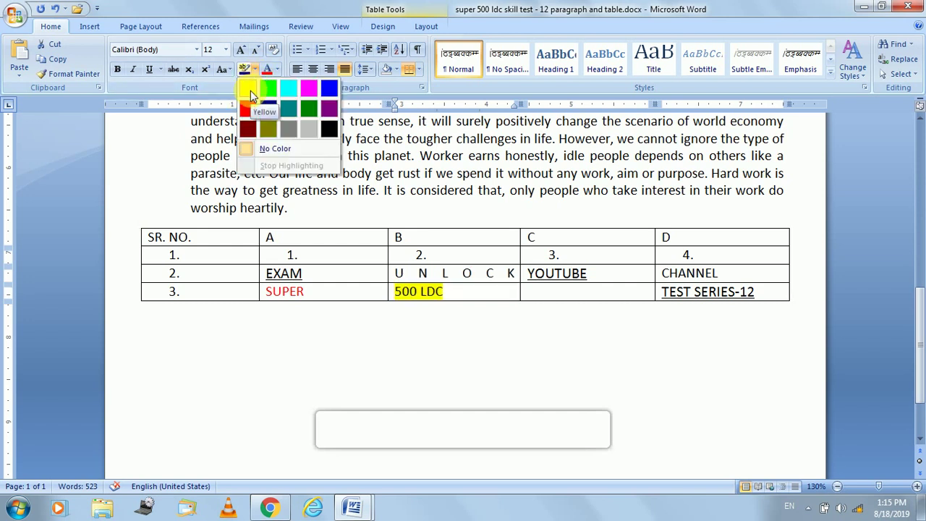
left_click(250, 90)
left_click(363, 345)
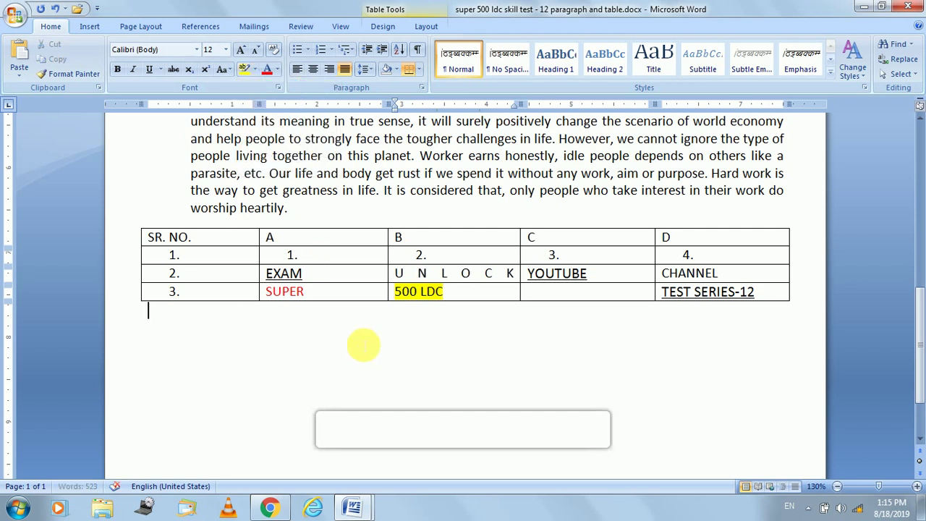
left_click(297, 293)
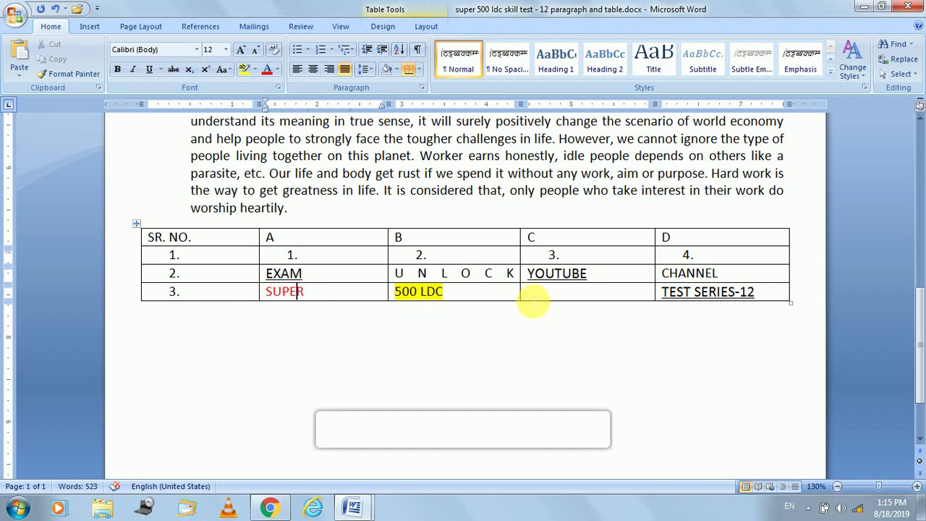
Select the Cell C3 green colour instruction in the task list and return to the practice table.
mouse_move(353, 508)
left_click(304, 434)
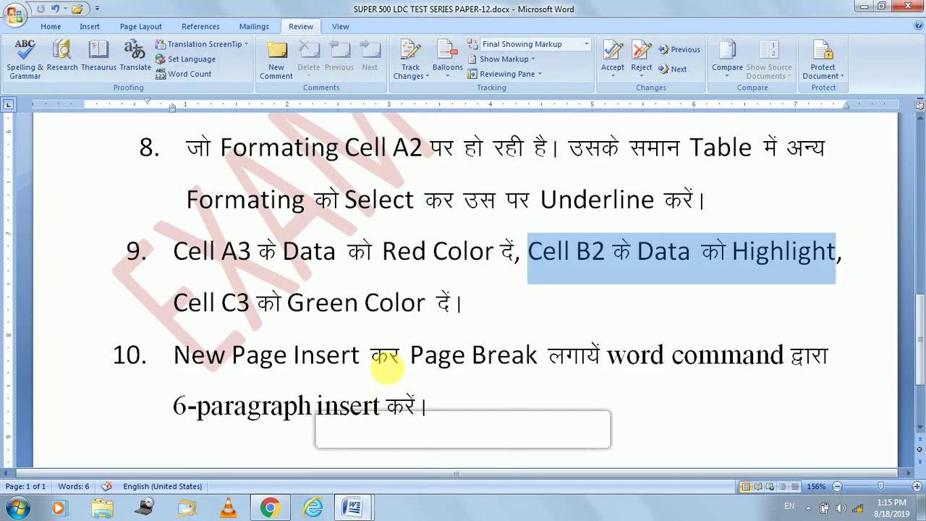
left_click_drag(174, 303, 463, 302)
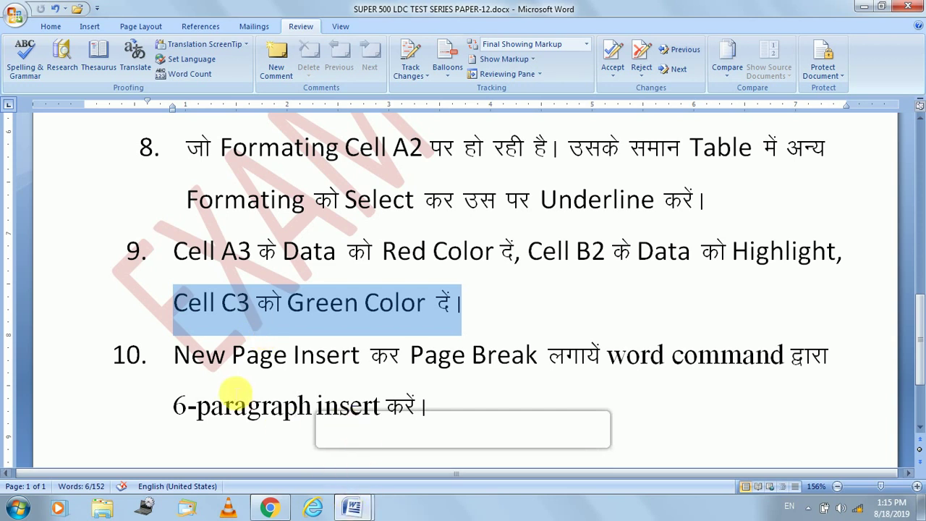
left_click(383, 438)
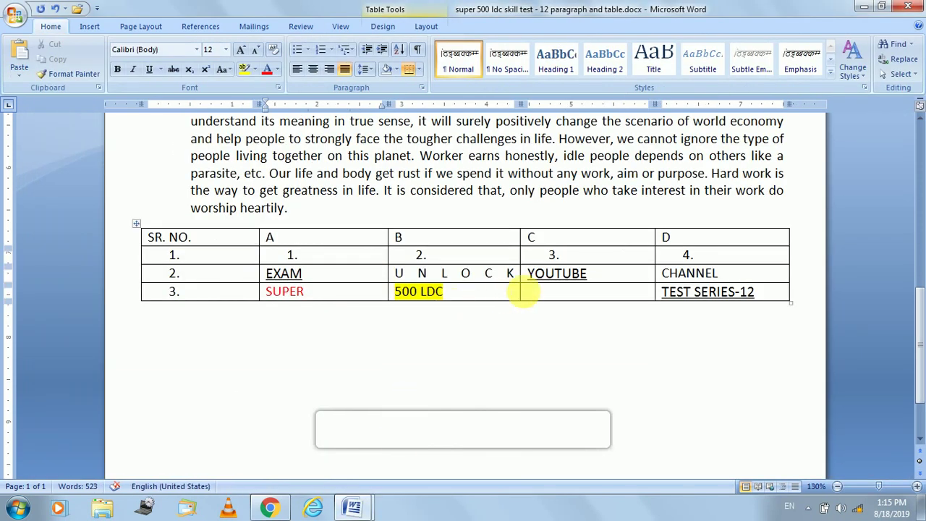
Select the empty C3 cell and open the font colour palette, closing it without applying.
left_click(569, 298)
left_click(425, 27)
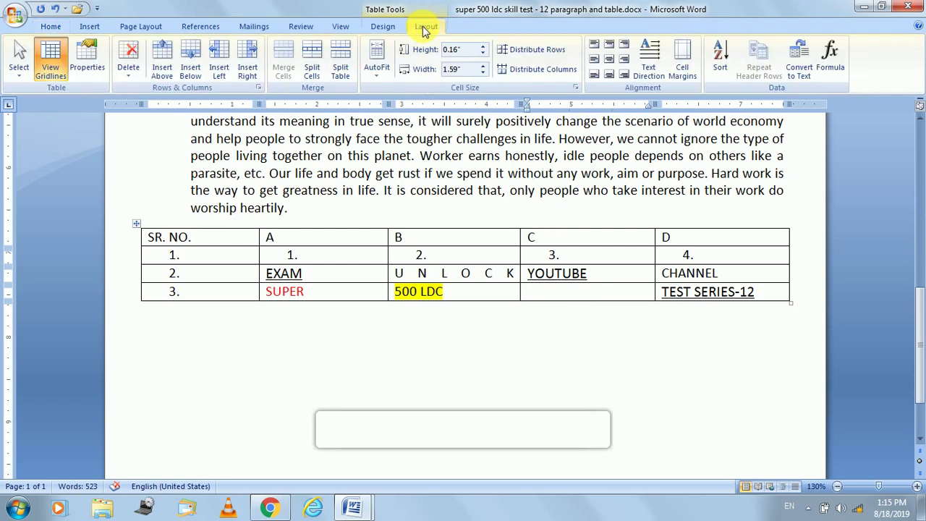
left_click(19, 68)
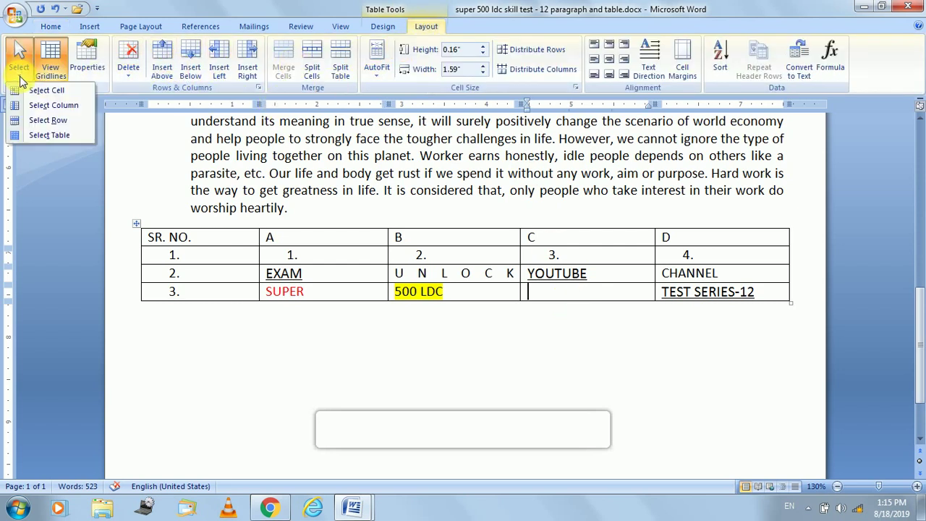
left_click(33, 91)
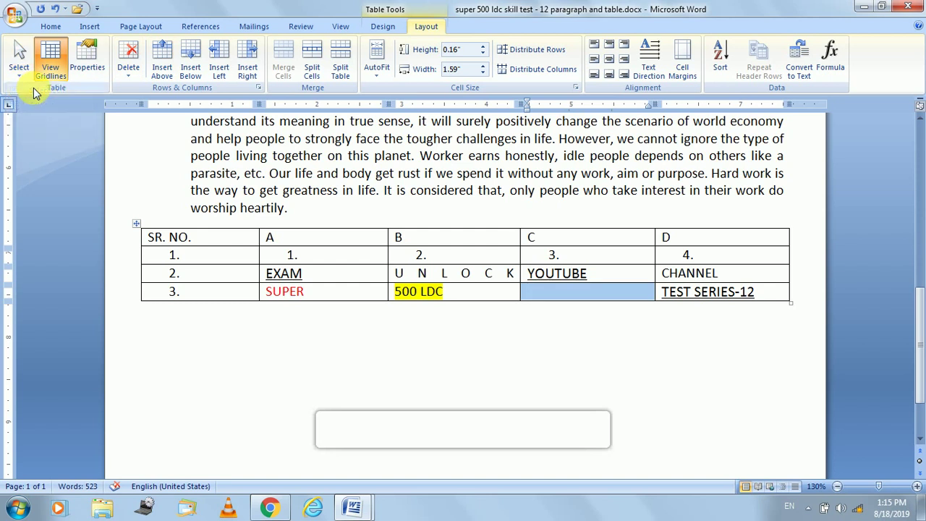
left_click(50, 26)
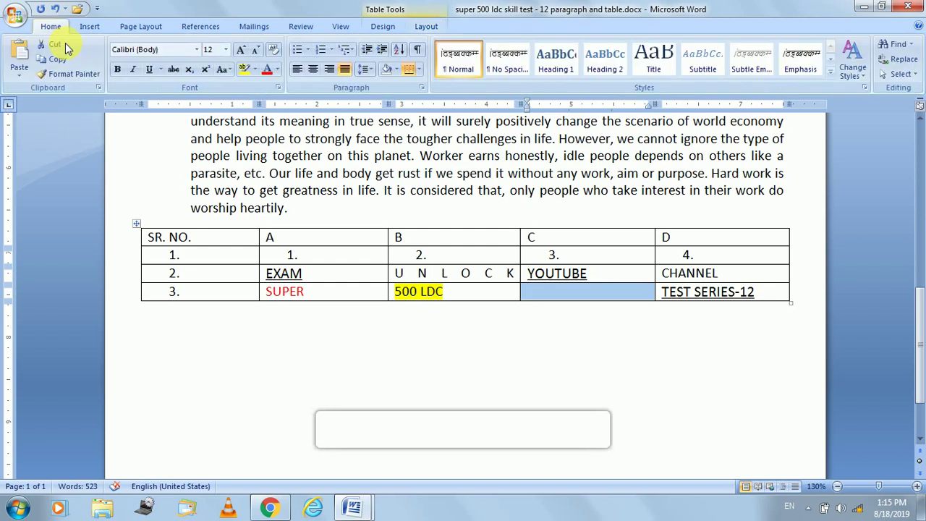
left_click(277, 70)
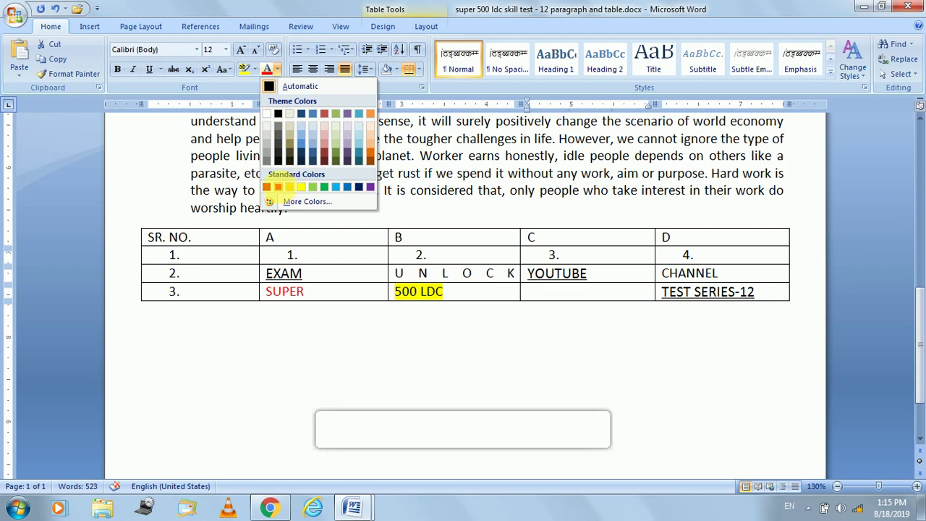
key("Escape")
Reselect cell C3 and open the highlight colours, dismissing them without applying.
left_click(569, 297)
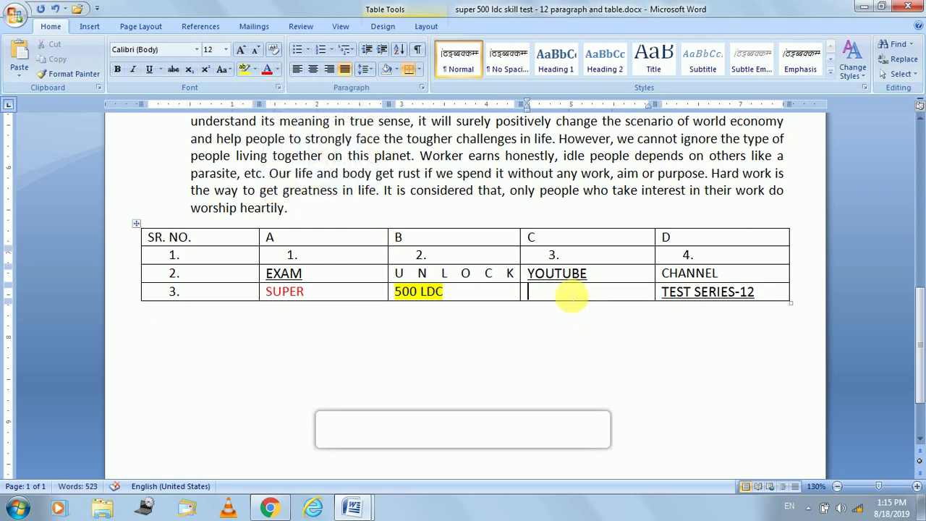
left_click(427, 26)
left_click(19, 73)
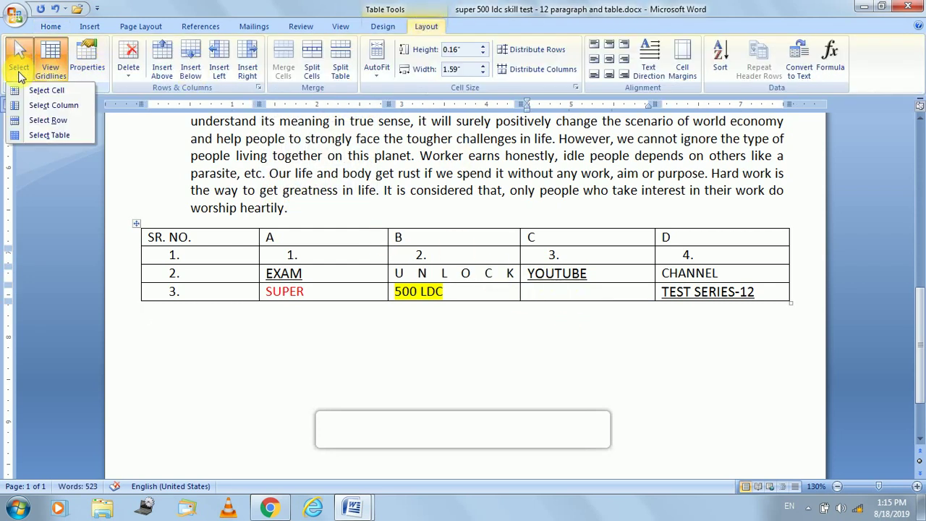
left_click(46, 90)
left_click(51, 26)
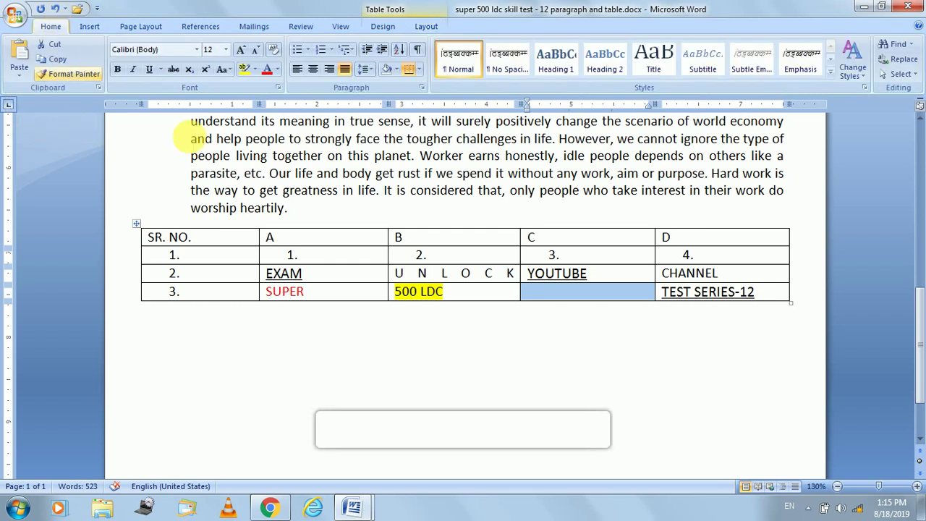
left_click(255, 69)
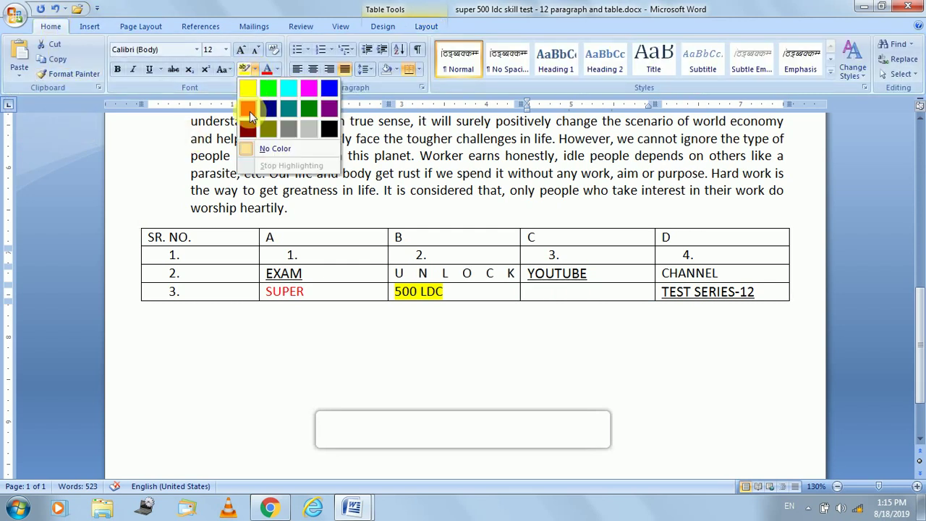
left_click(249, 112)
left_click(575, 326)
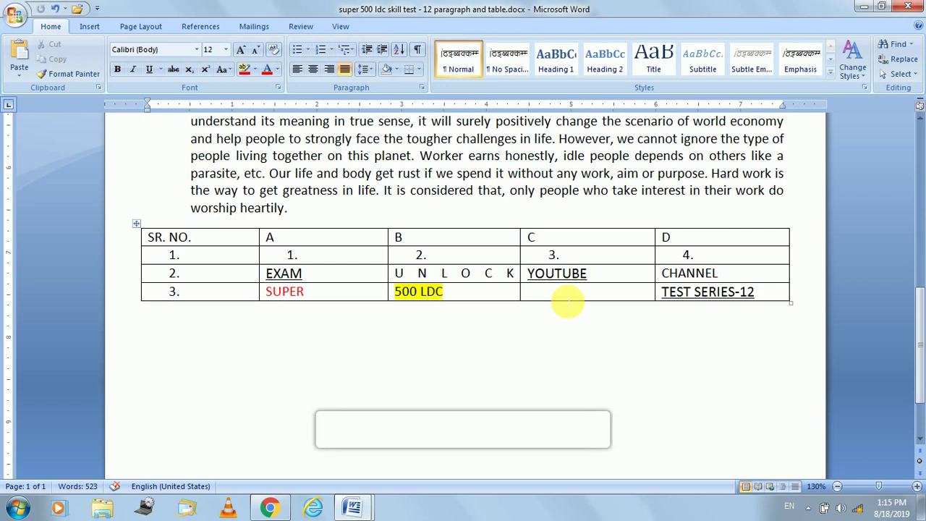
Reselect cell C3 and fill it with green shading from Table Tools Design.
left_click(563, 296)
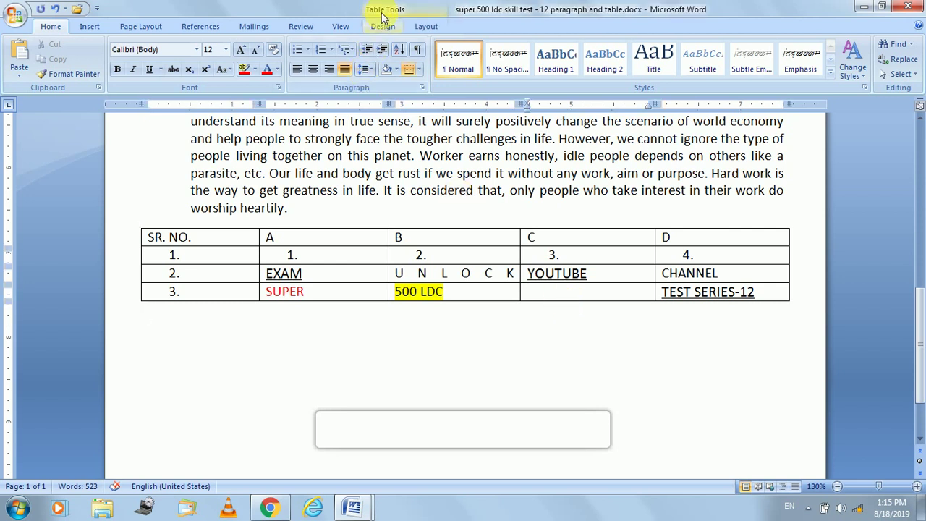
left_click(426, 26)
left_click(19, 58)
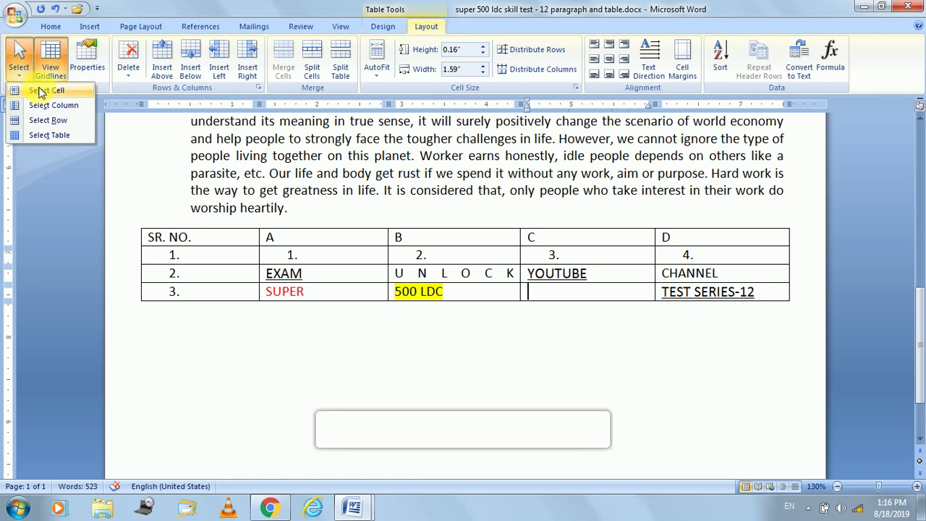
left_click(36, 89)
left_click(382, 27)
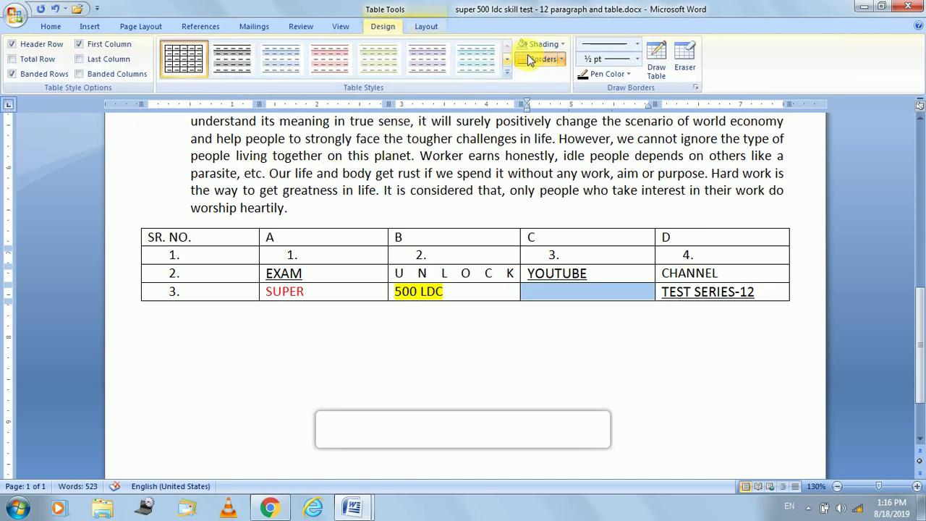
left_click(563, 45)
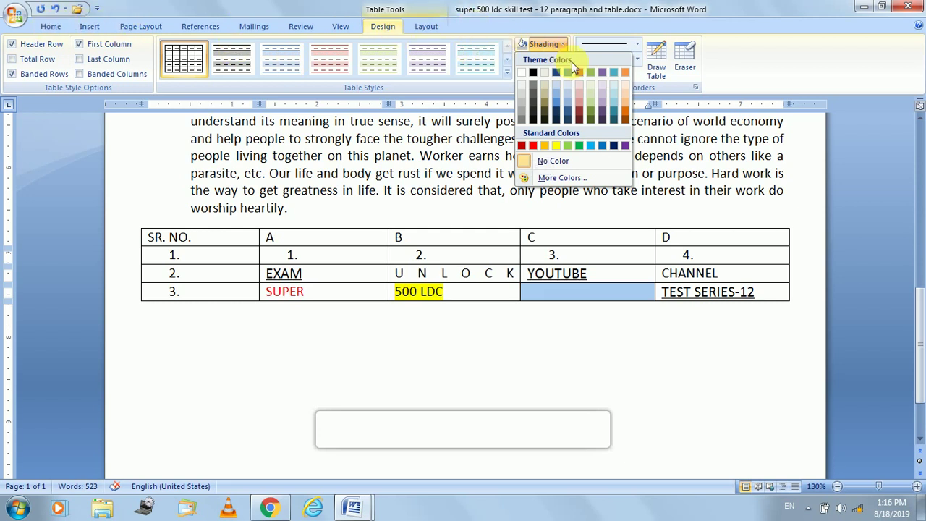
left_click(579, 145)
left_click(605, 347)
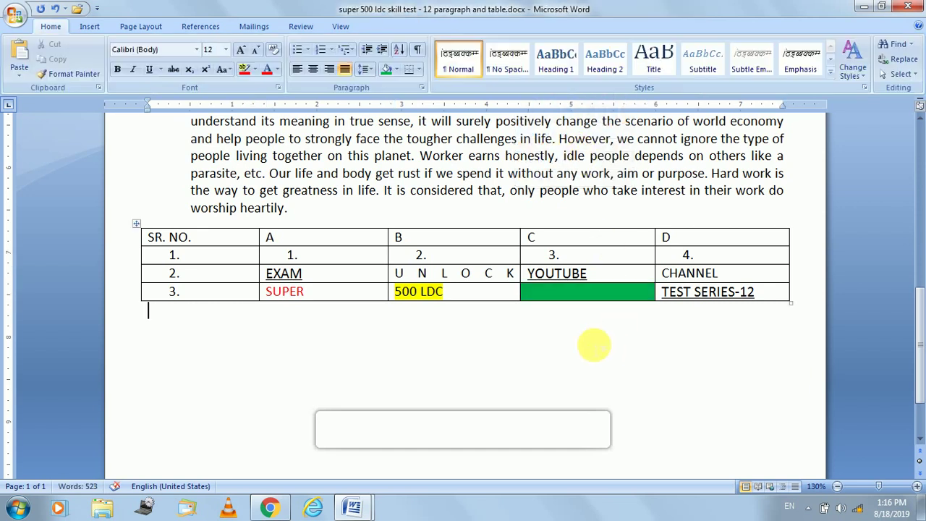
left_click(589, 295)
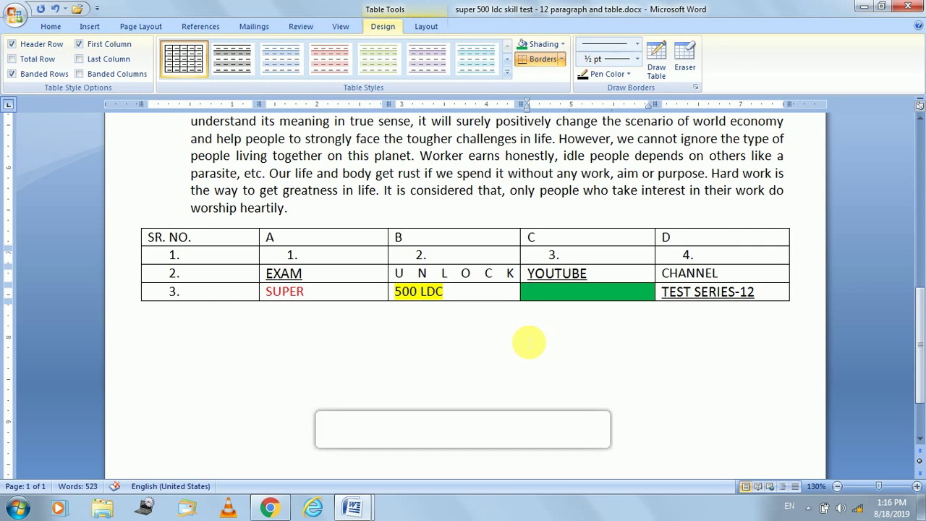
key("alt+Tab")
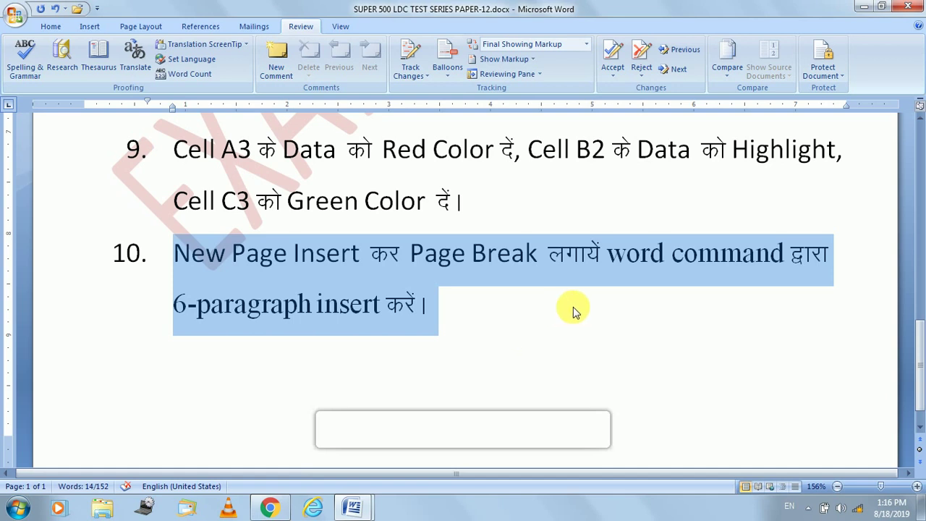
Move below the table in the practice document and insert a page break there.
left_click(773, 260)
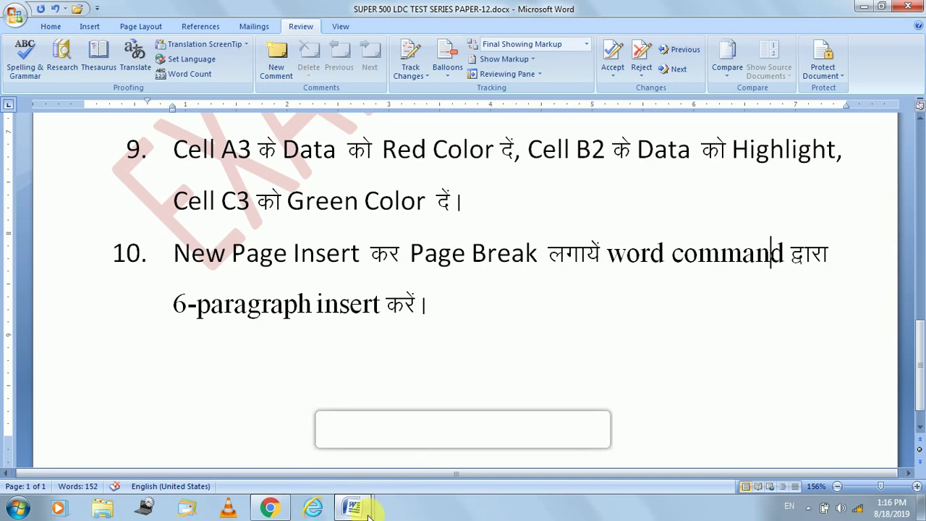
mouse_move(352, 508)
left_click(413, 452)
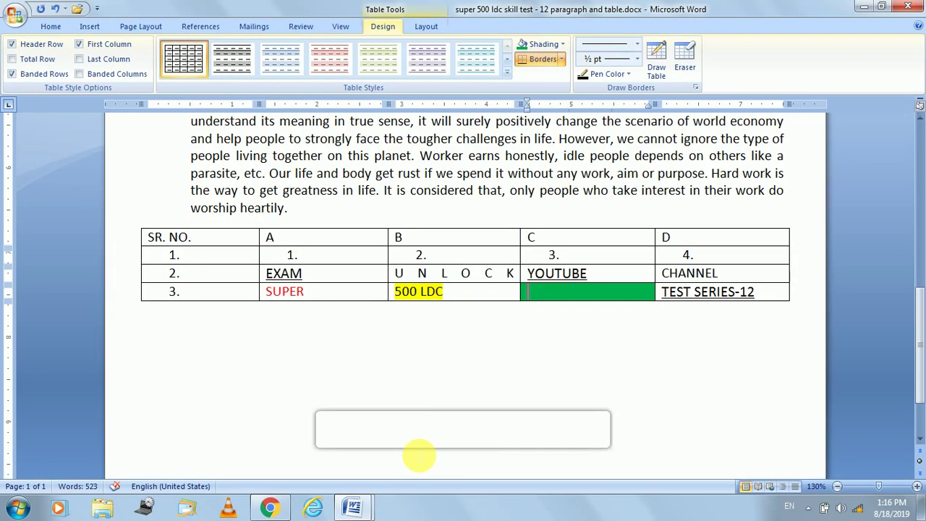
key("ctrl+End")
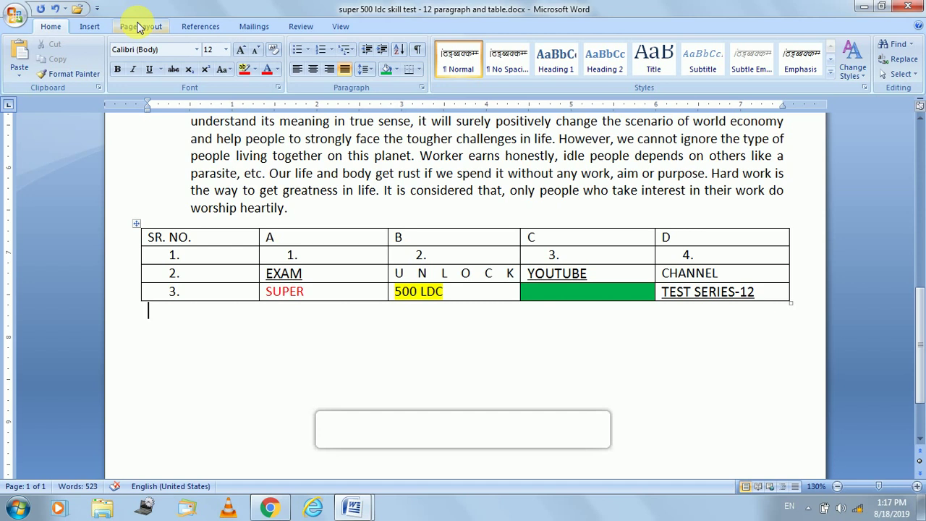
left_click(101, 27)
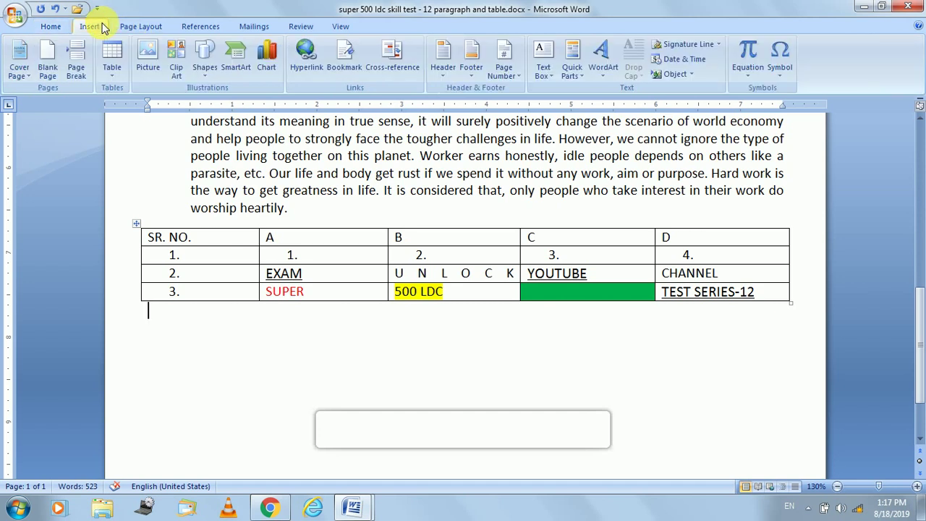
scroll(241, 191, "down", 4)
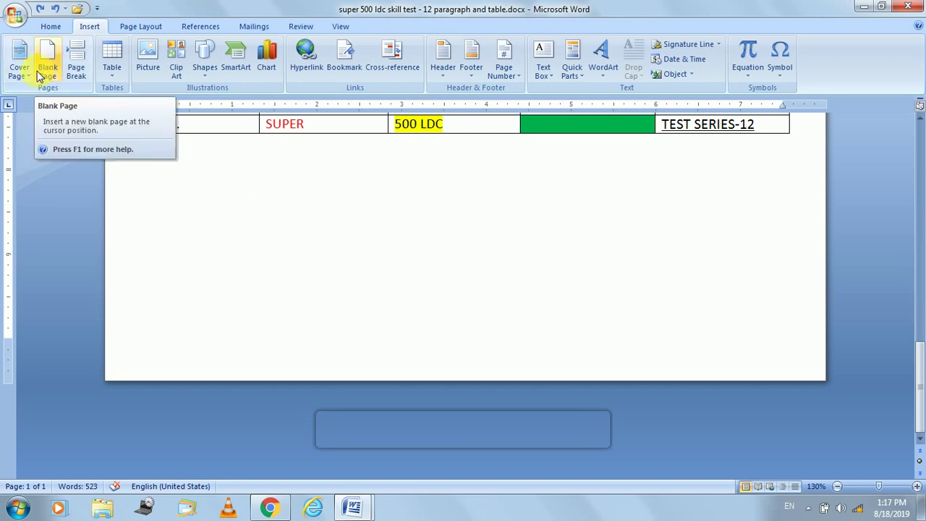
left_click(77, 68)
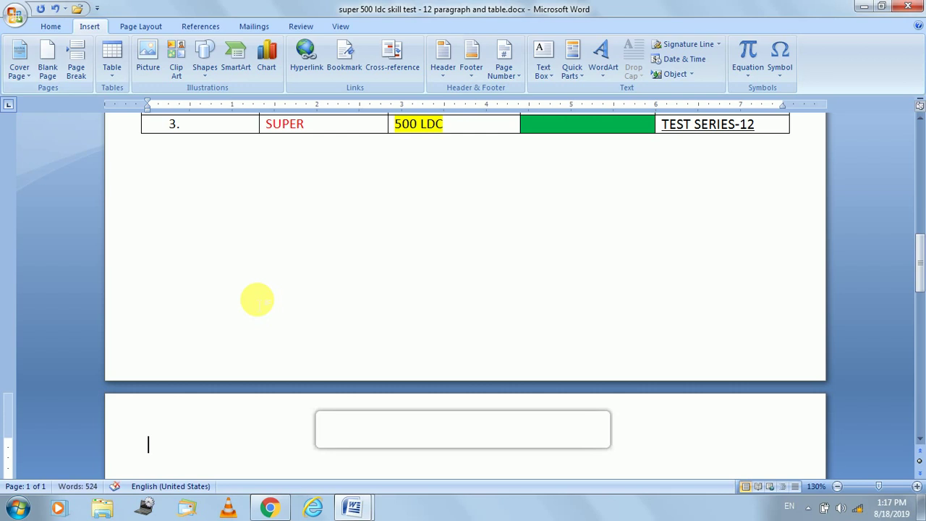
Scroll through the practice document to review the edits, placing the caret after the struck-through paragraph.
scroll(490, 438, "down", 4)
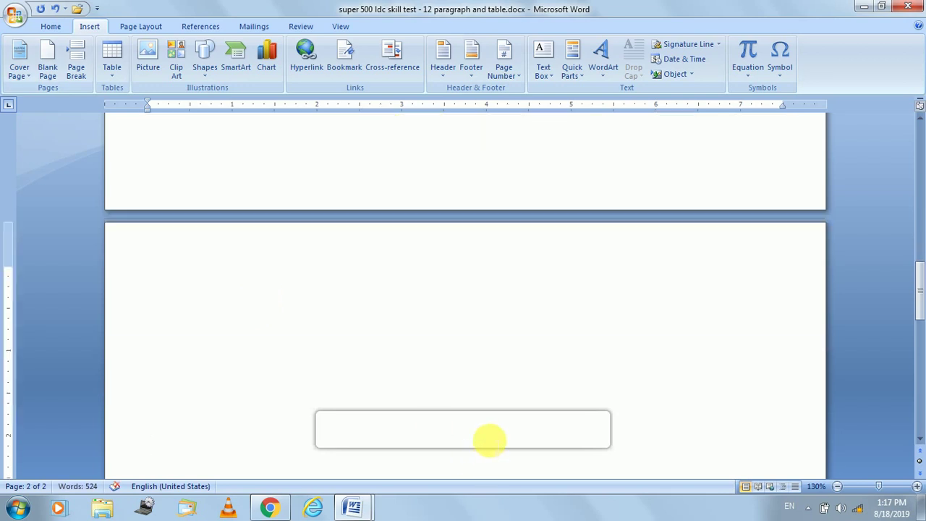
scroll(437, 398, "up", 3)
scroll(384, 377, "up", 5)
scroll(377, 372, "up", 4)
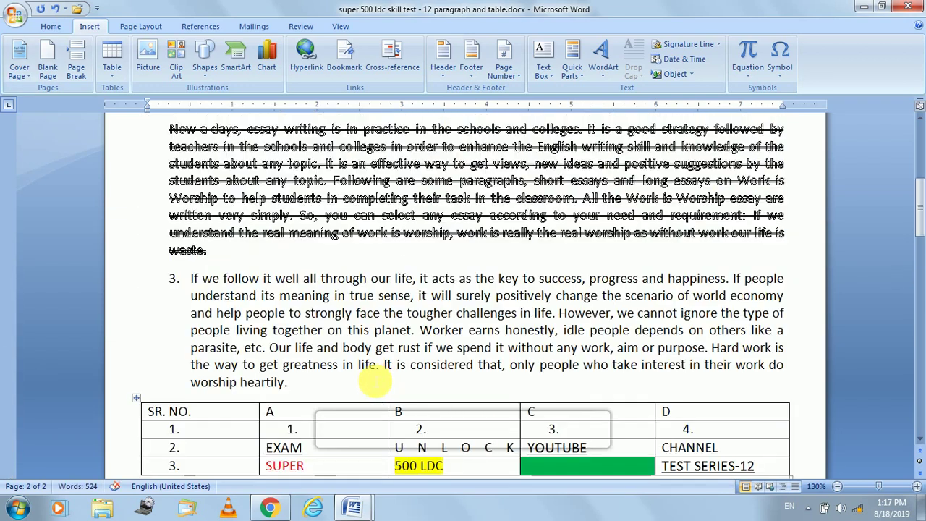
scroll(365, 369, "up", 7)
scroll(361, 369, "up", 1)
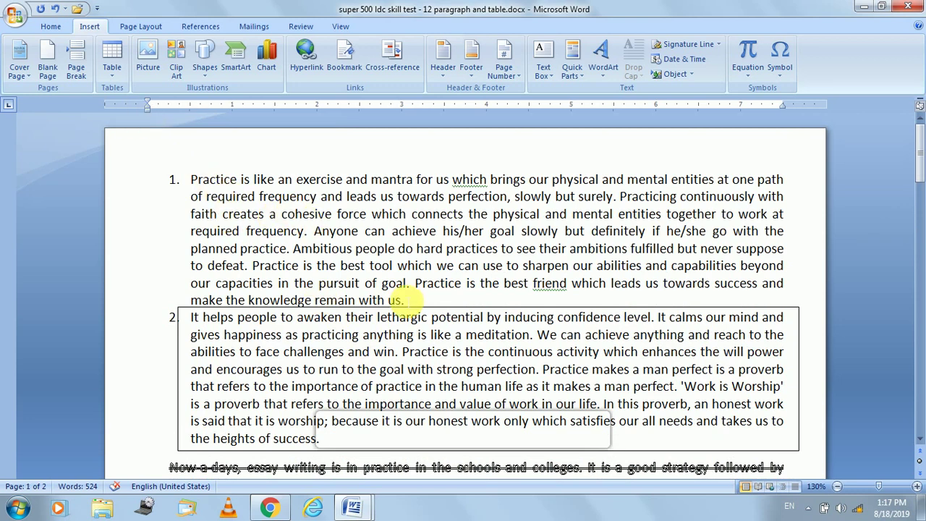
scroll(408, 296, "down", 7)
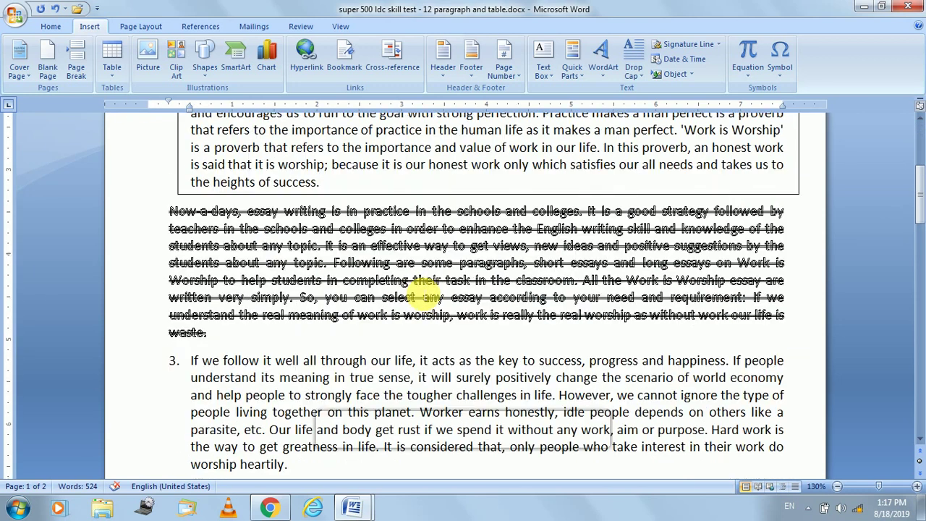
scroll(416, 295, "down", 6)
scroll(424, 294, "down", 3)
scroll(424, 294, "up", 2)
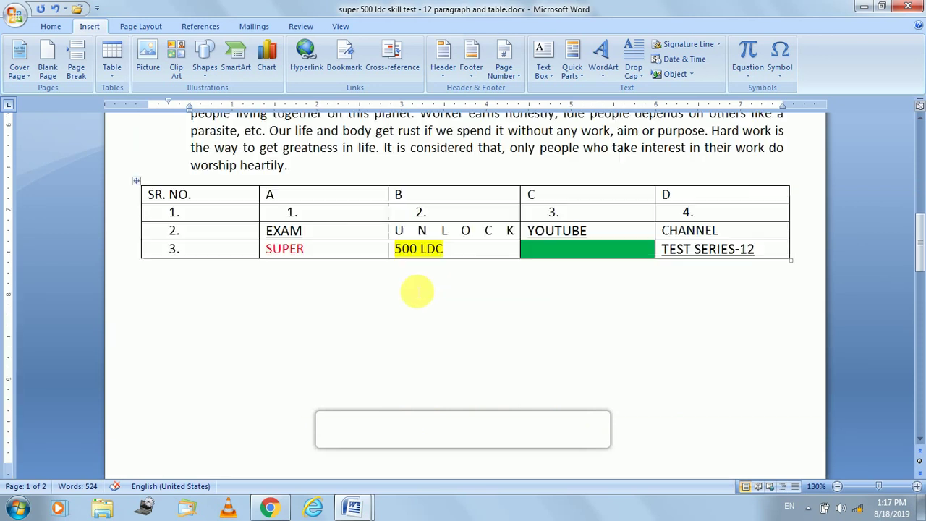
scroll(302, 196, "up", 3)
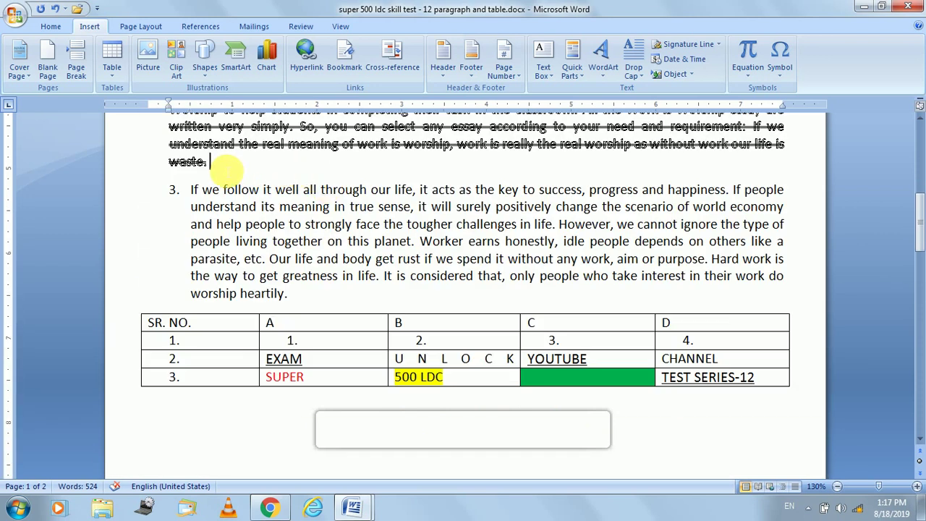
left_click(221, 160)
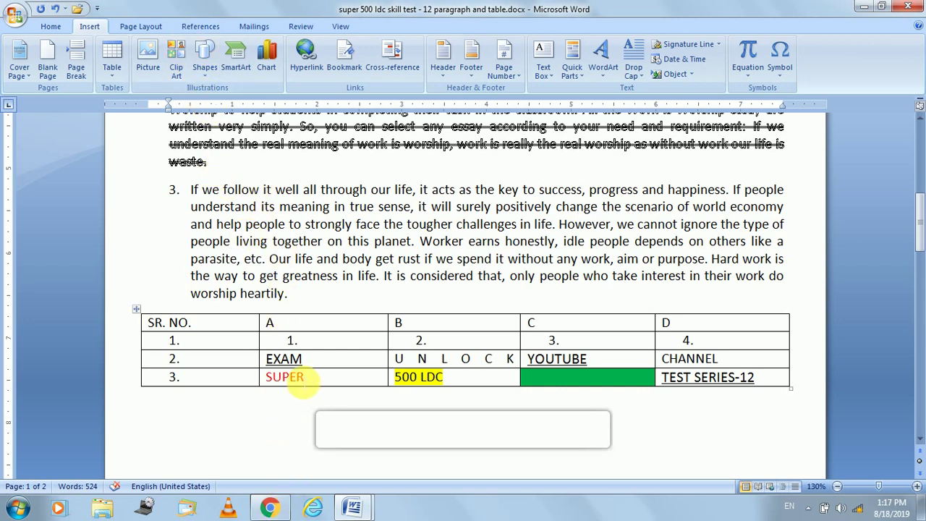
Scroll back to the top and switch to the SUPER 500 LDC TEST SERIES PAPER-12 task list.
scroll(302, 355, "up", 1)
scroll(302, 353, "up", 2)
scroll(304, 352, "up", 2)
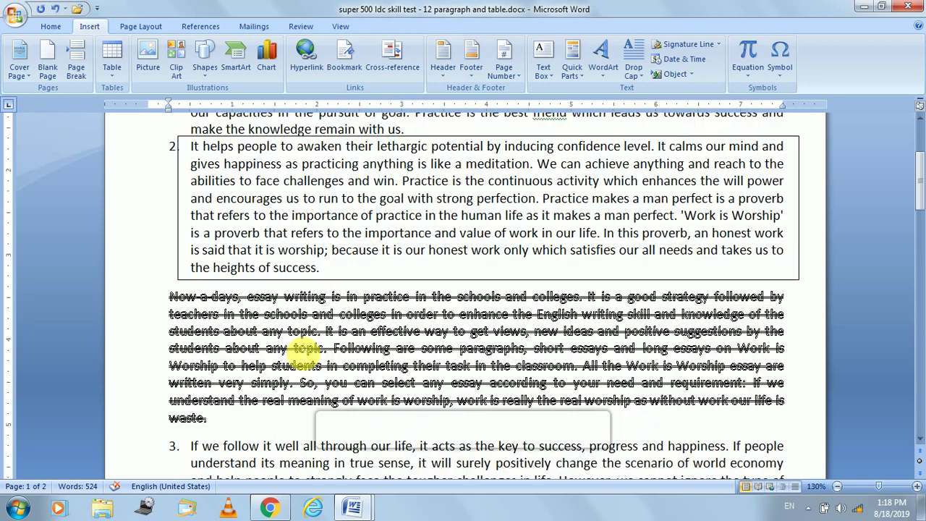
scroll(299, 356, "up", 1)
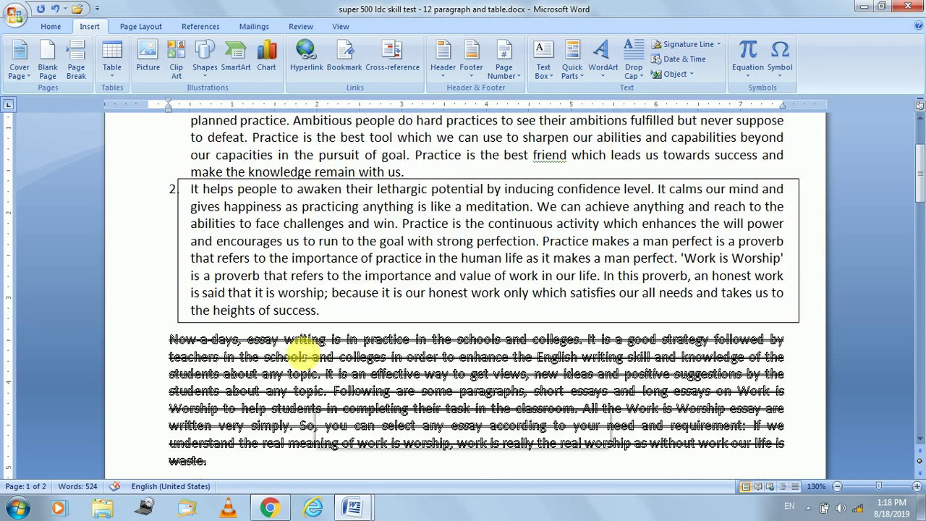
left_click(354, 508)
left_click(315, 452)
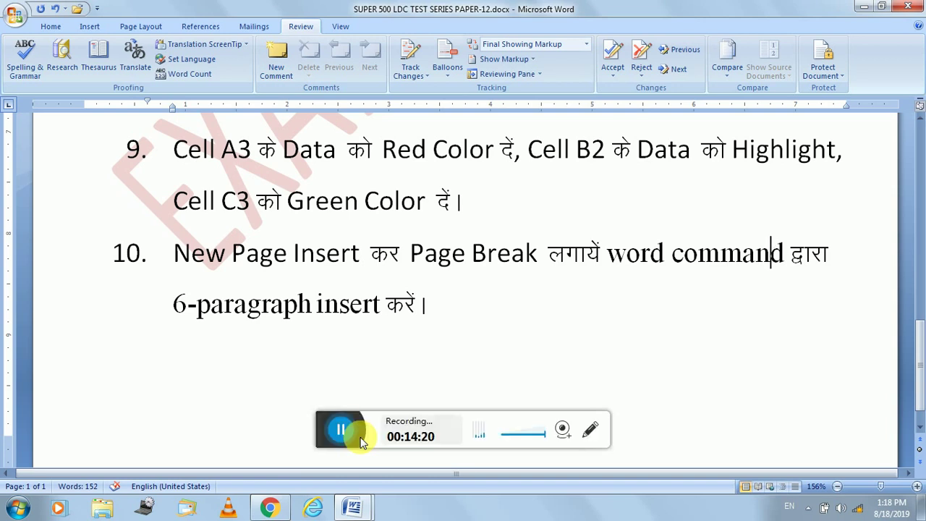
left_click(482, 323)
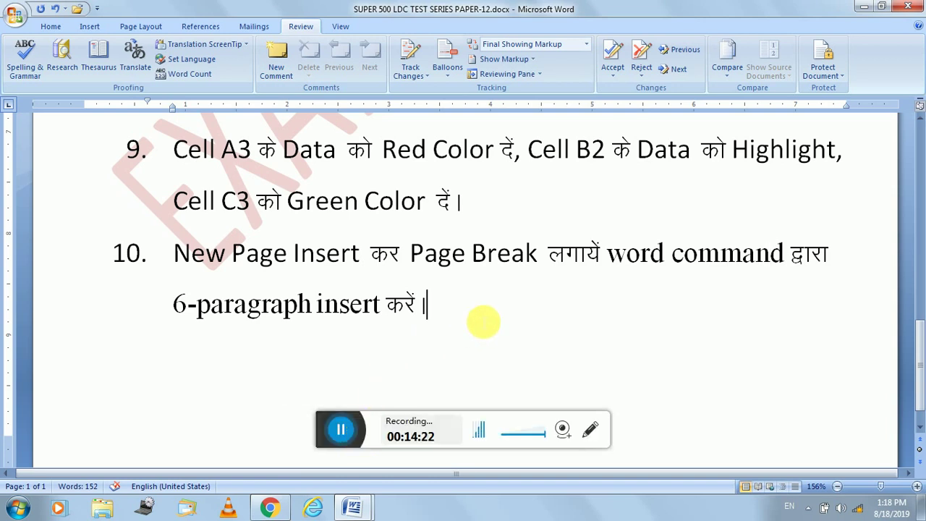
scroll(484, 323, "up", 5)
scroll(482, 323, "up", 5)
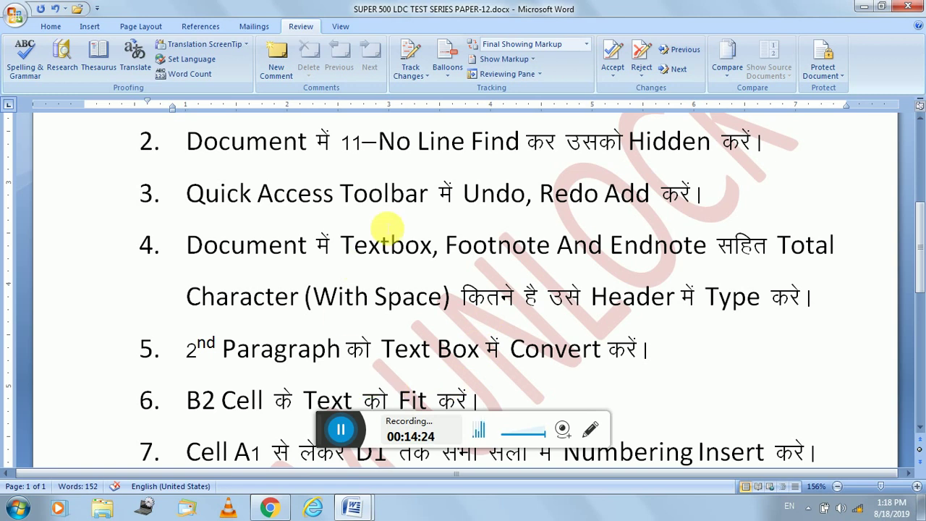
scroll(385, 228, "up", 2)
scroll(389, 225, "up", 1)
scroll(391, 226, "up", 2)
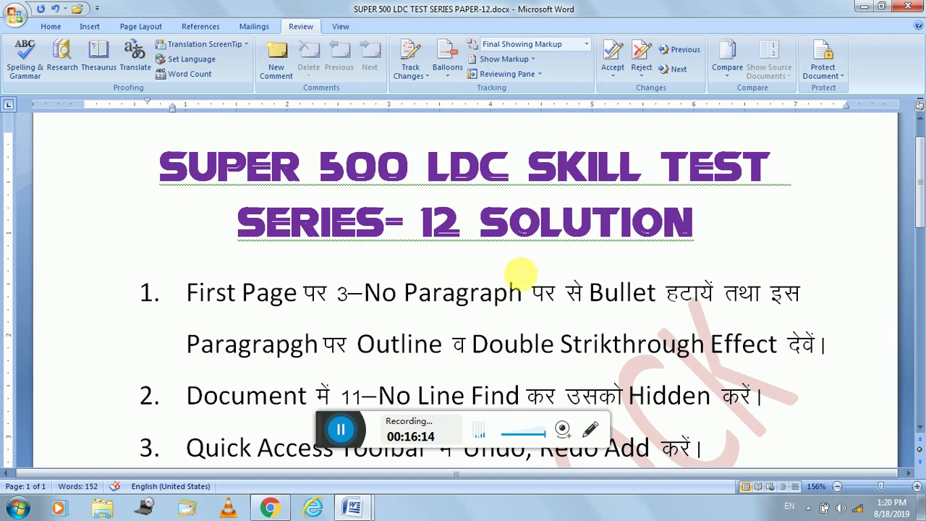
Reread task 1 by highlighting its outline and double strikethrough instruction, then deselecting it.
scroll(500, 293, "down", 2)
left_click(304, 243)
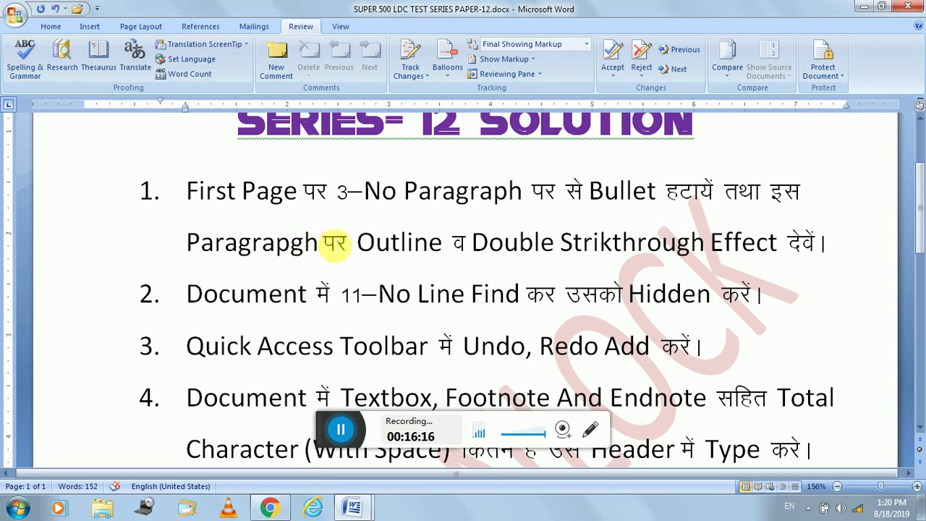
left_click_drag(324, 243, 826, 250)
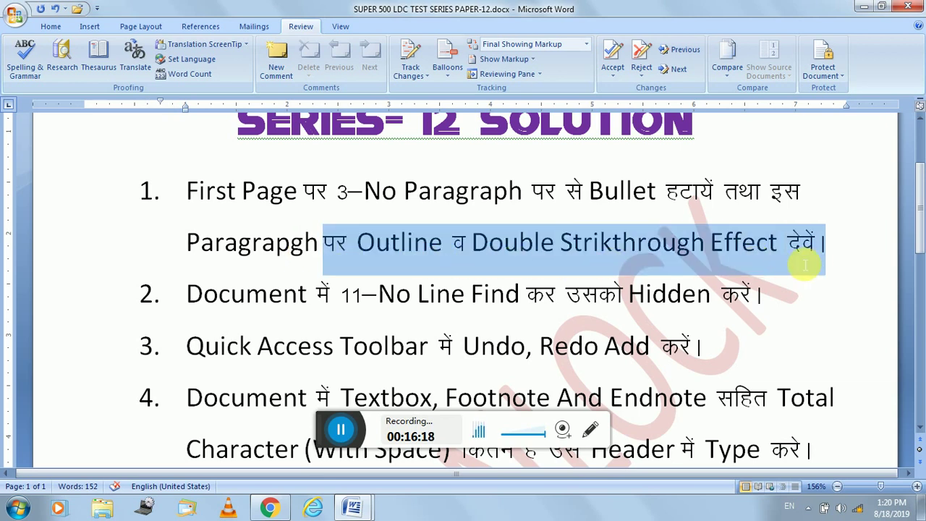
left_click(337, 194)
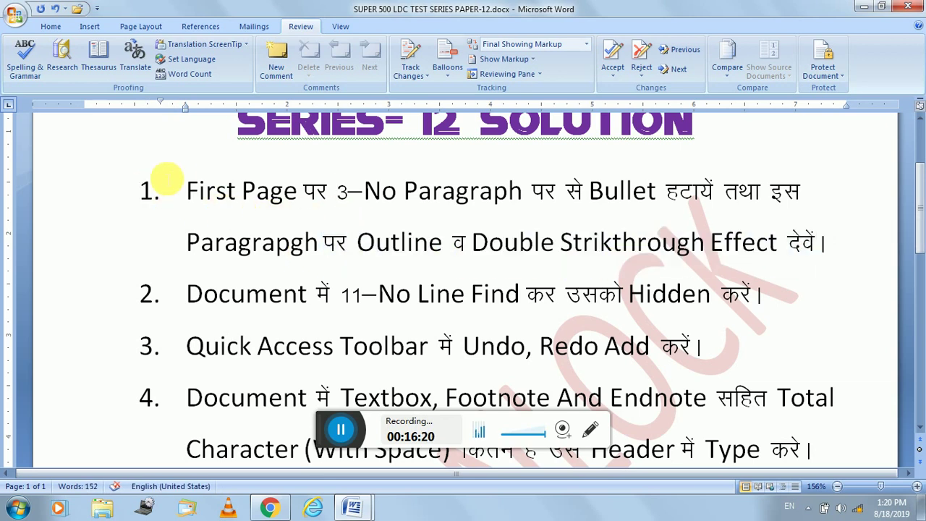
left_click_drag(187, 190, 831, 247)
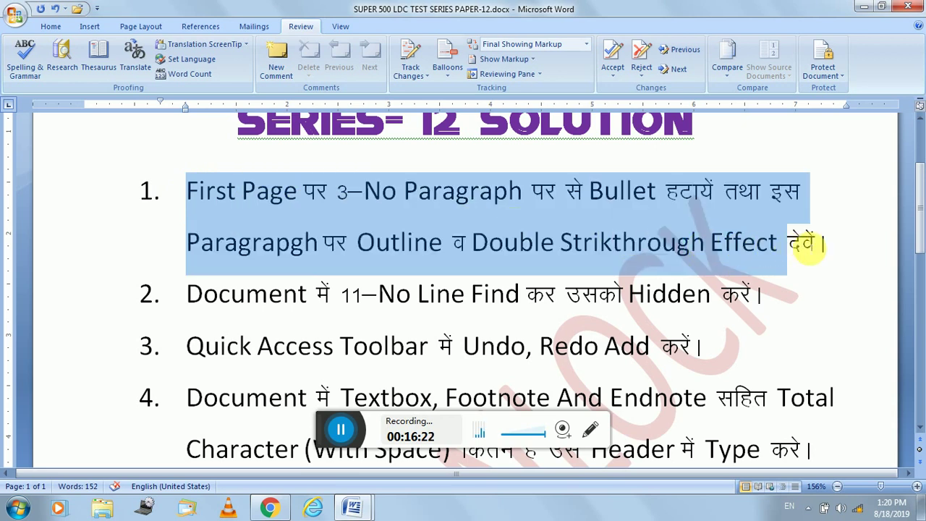
left_click(432, 239)
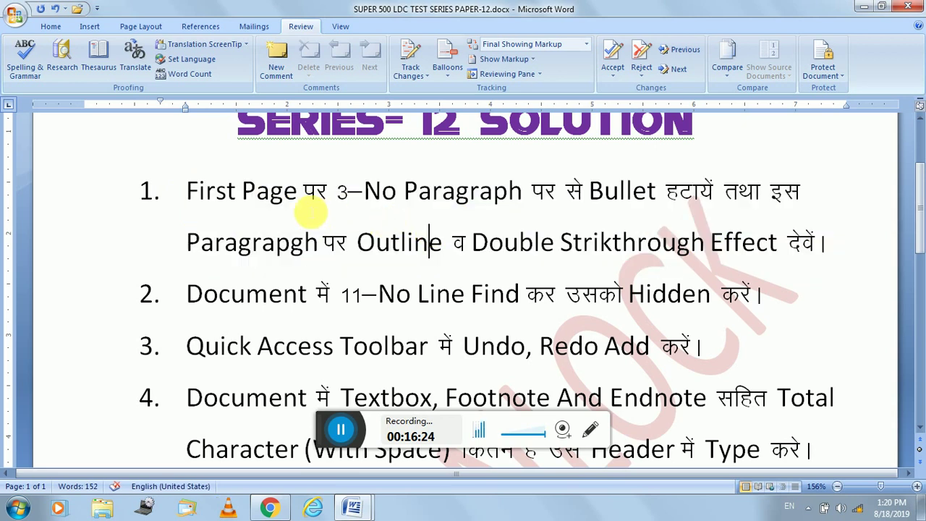
left_click_drag(186, 191, 829, 245)
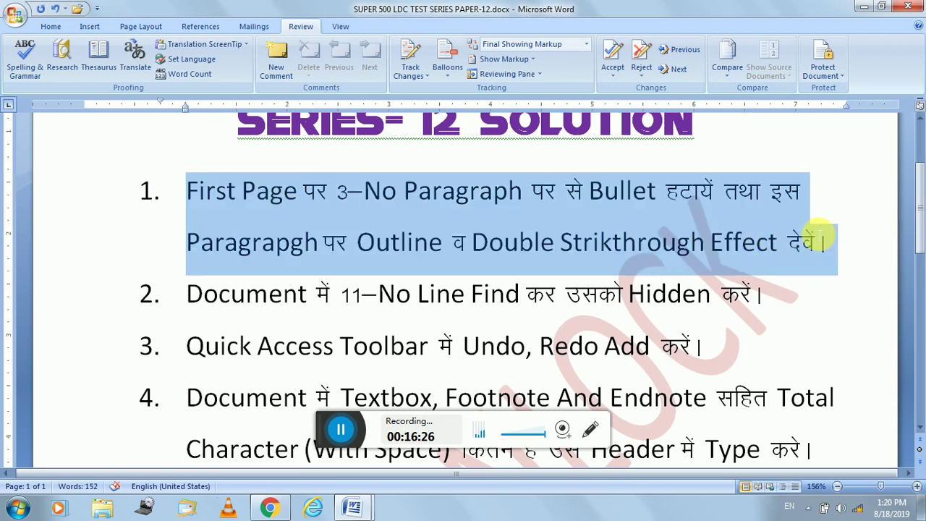
left_click(496, 212)
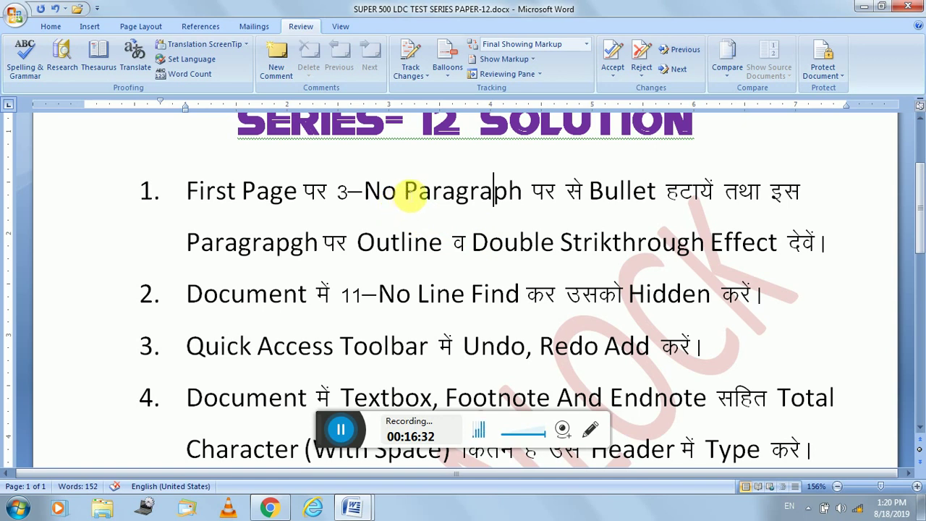
Select the word 'Paragraph' in task 1, then show the Home tab's font and paragraph commands.
left_click(404, 192, "shift")
left_click(522, 192, "shift")
left_click(383, 217)
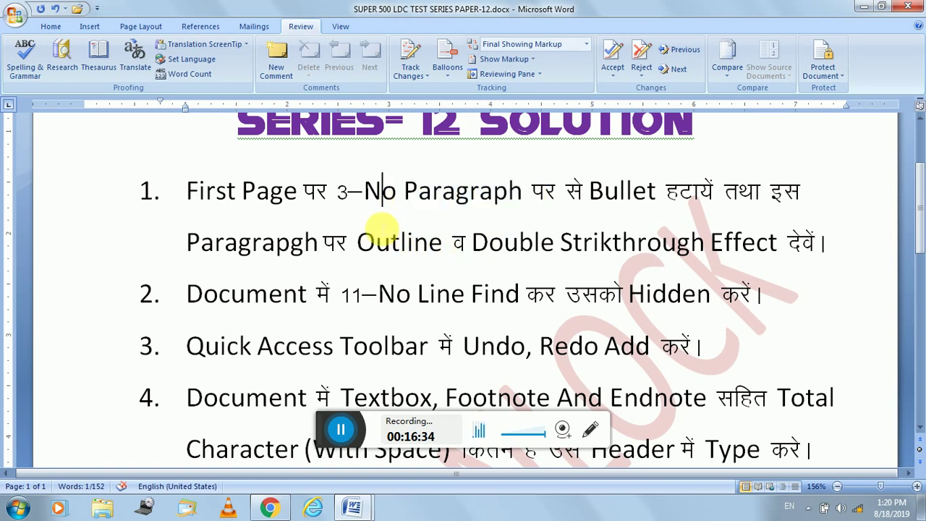
scroll(382, 220, "up", 4)
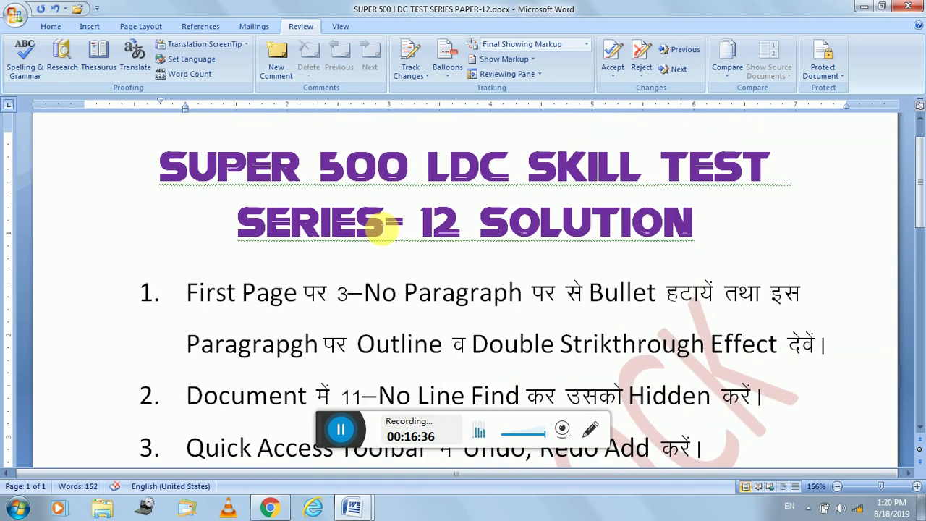
scroll(382, 224, "down", 4)
scroll(382, 224, "up", 4)
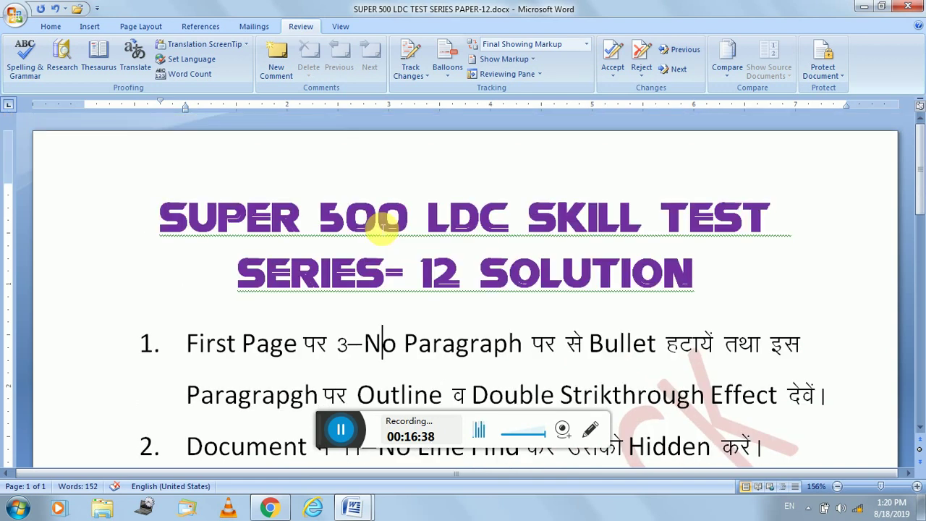
scroll(382, 225, "down", 1)
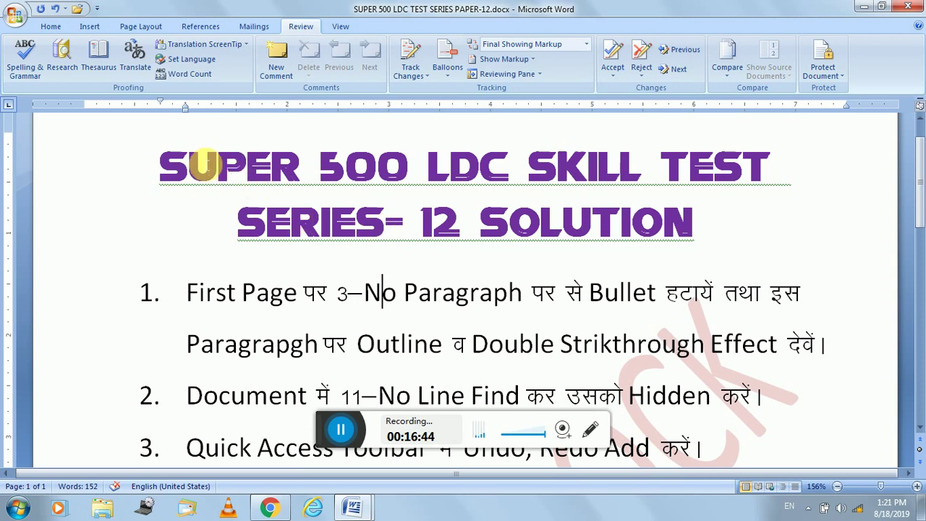
left_click(50, 26)
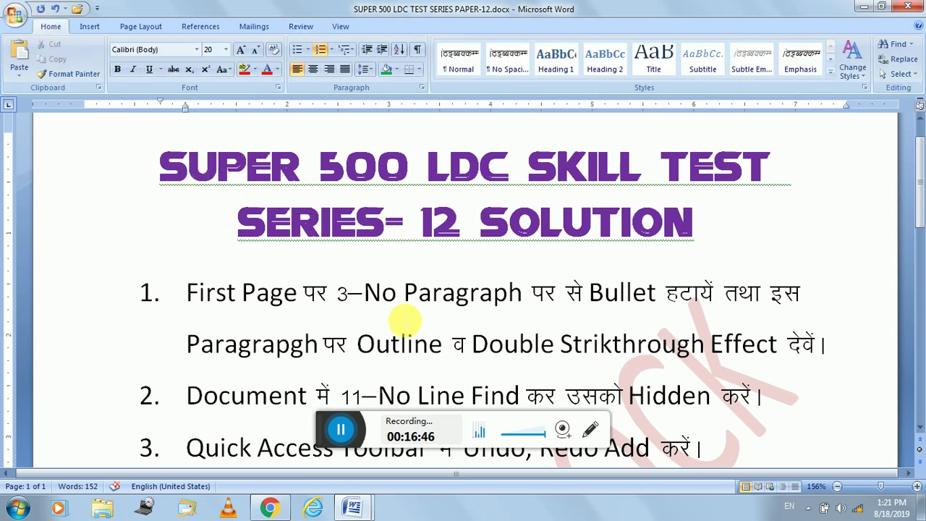